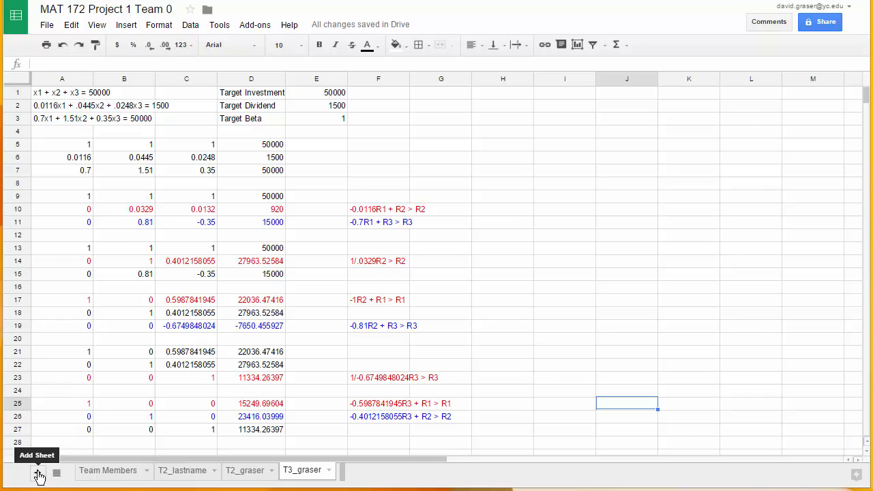
- Add a new sheet and enter the equation x1 + x2 + x3 = 50000 in cell A1
{"action": "left_click", "coordinate": [38, 474]}
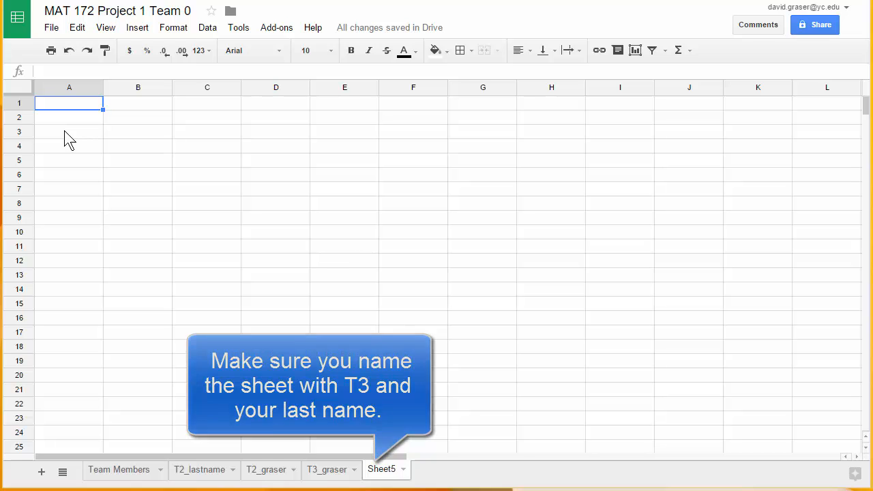
{"action": "type", "text": "x1+"}
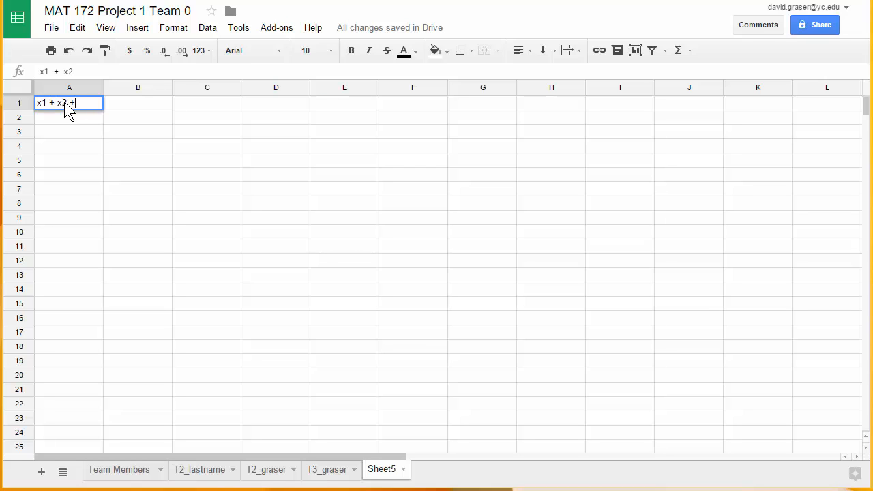
{"action": "type", "text": "x2 + x3 = 500"}
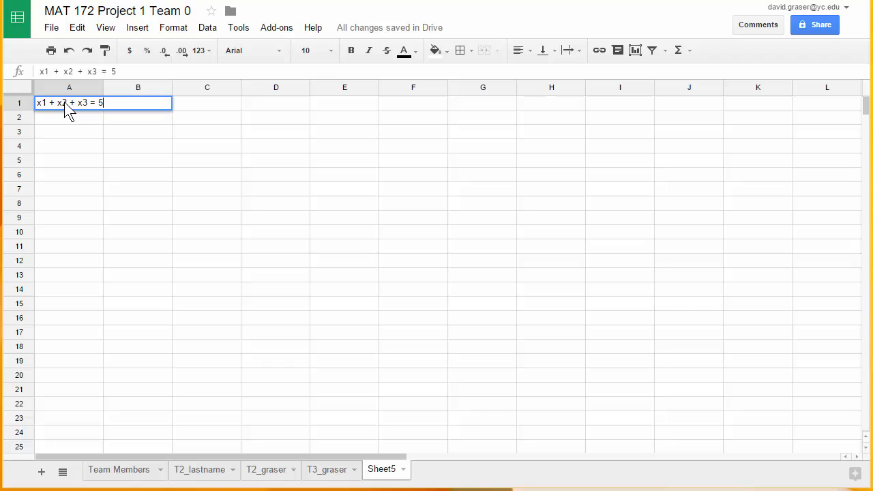
{"action": "type", "text": "00"}
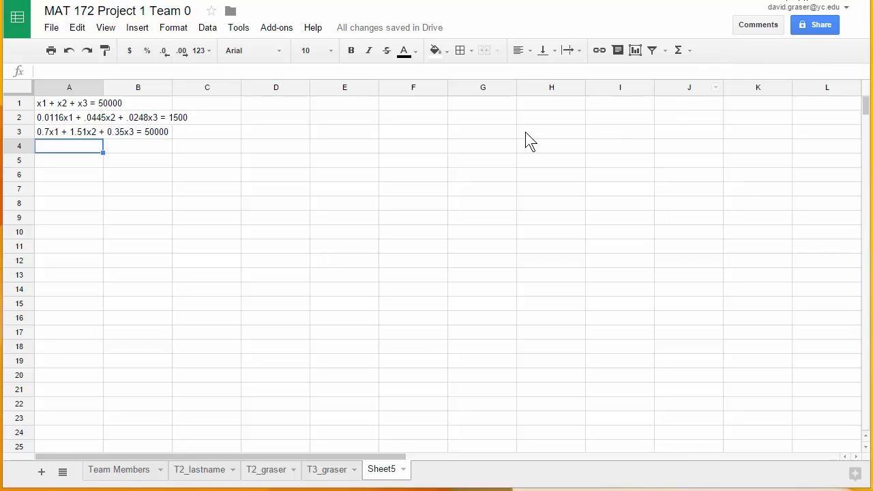
- Enter the first augmented matrix row as 1, 1, 1, 50000 in cells A5 to D5
{"action": "left_click", "coordinate": [65, 162]}
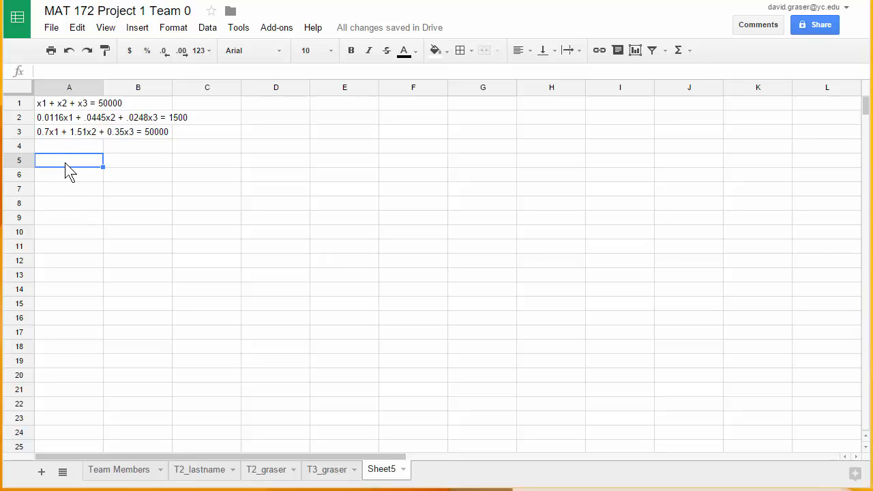
{"action": "type", "text": "1"}
{"action": "key", "text": "Tab"}
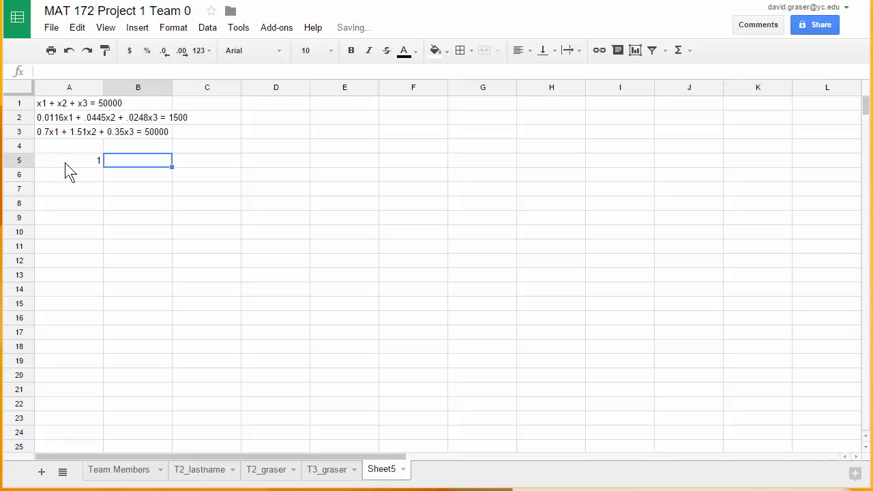
{"action": "type", "text": "1"}
{"action": "key", "text": "Tab"}
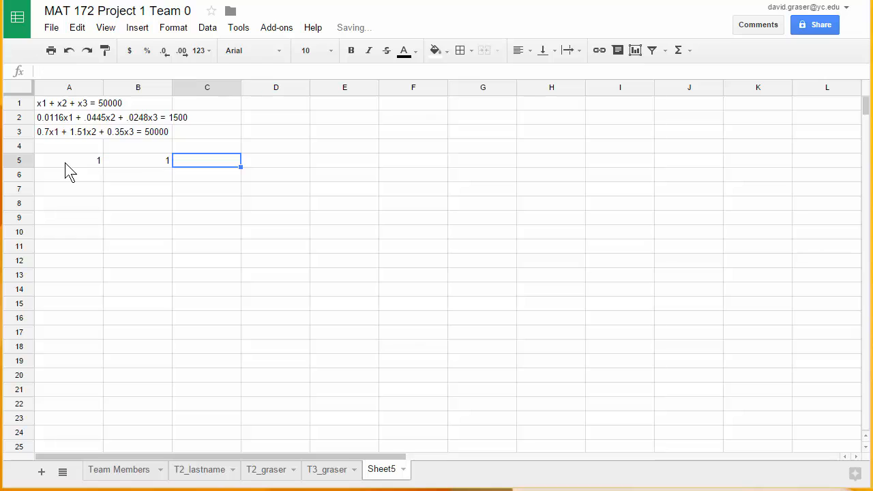
{"action": "type", "text": "1"}
{"action": "key", "text": "Tab"}
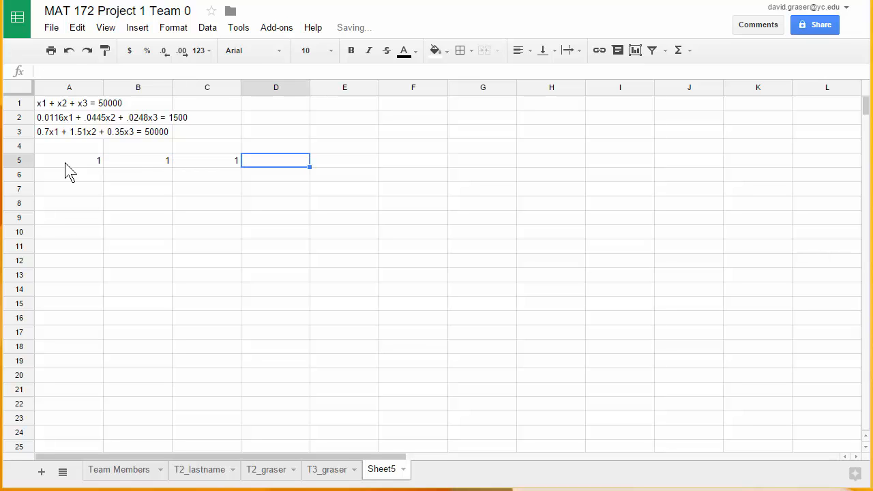
{"action": "type", "text": "50"}
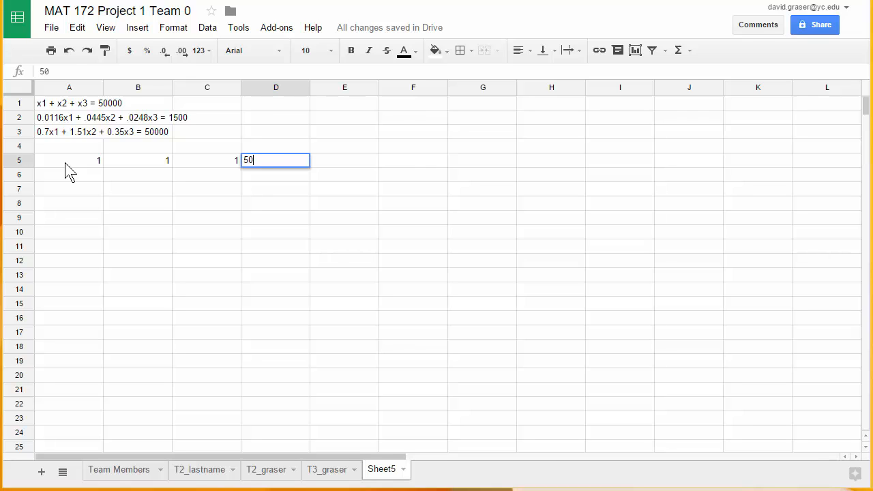
{"action": "type", "text": "000"}
{"action": "key", "text": "Return"}
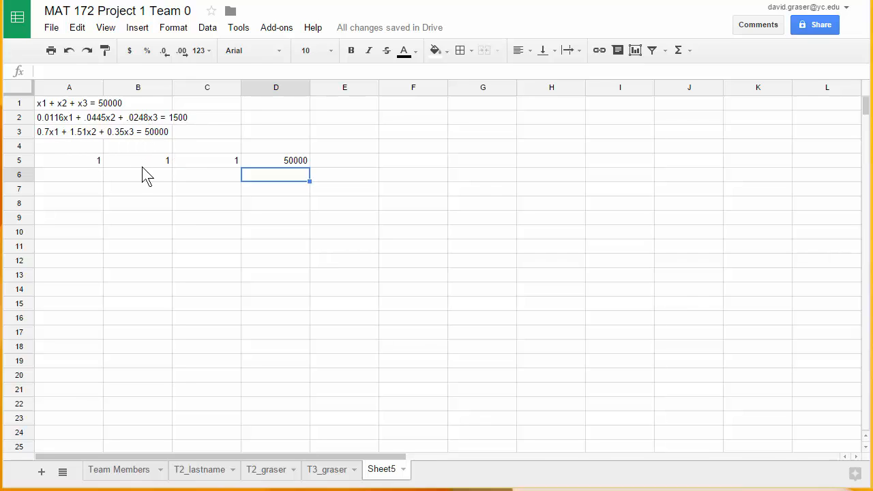
- Start the second matrix row by entering 0.0116 in cell A6
{"action": "left_click", "coordinate": [85, 176]}
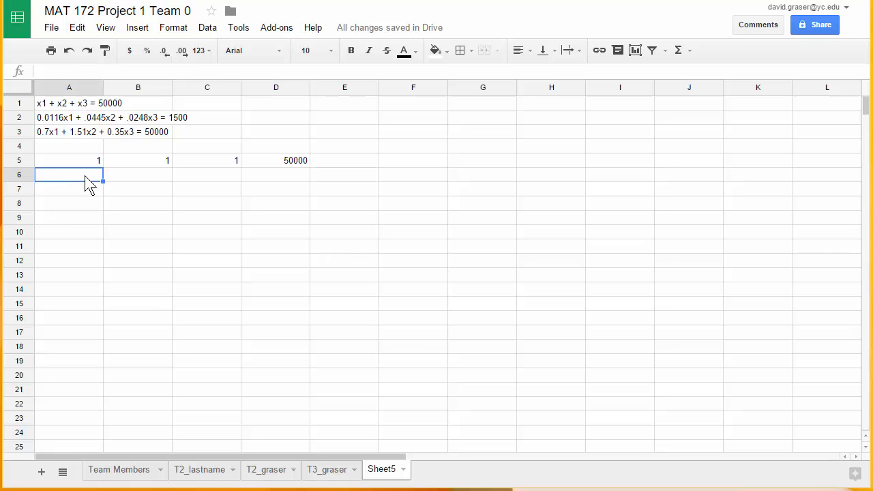
{"action": "type", "text": ".0116"}
{"action": "key", "text": "Tab"}
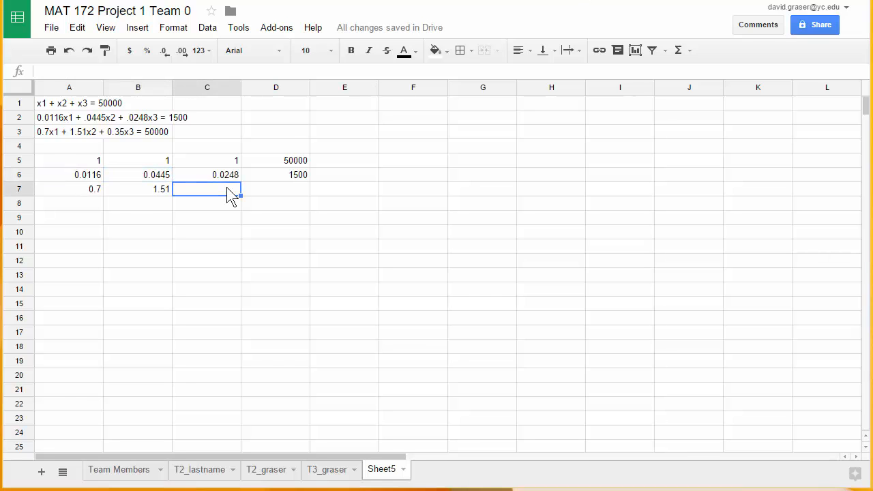
- Complete the third matrix row with 0.35 in cell C7 and 50000 in cell D7
{"action": "type", "text": "0.35"}
{"action": "key", "text": "Tab"}
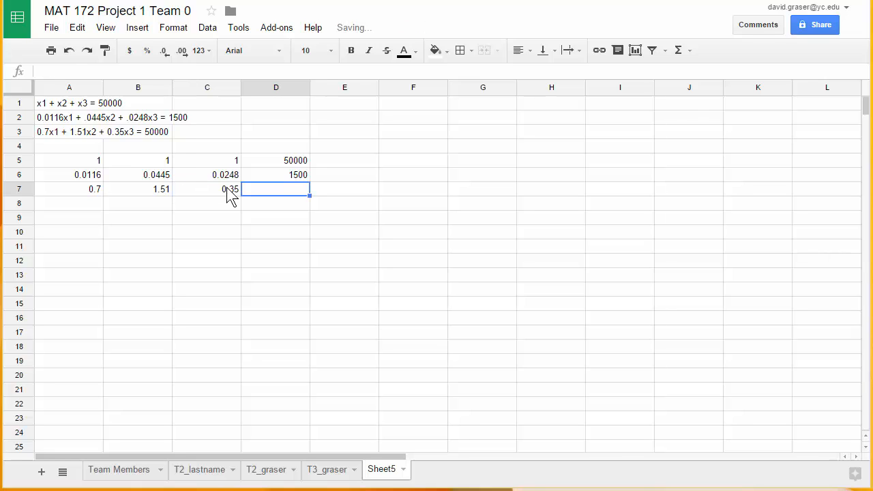
{"action": "type", "text": "50"}
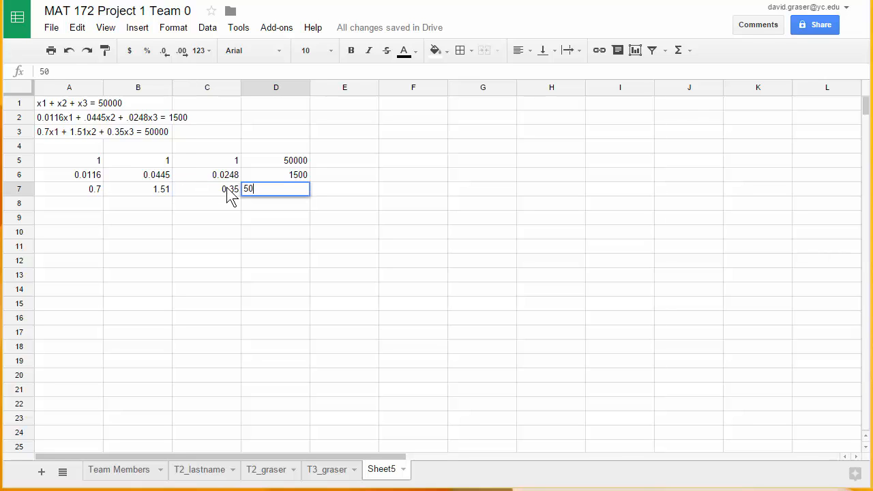
{"action": "type", "text": "000"}
{"action": "key", "text": "Tab"}
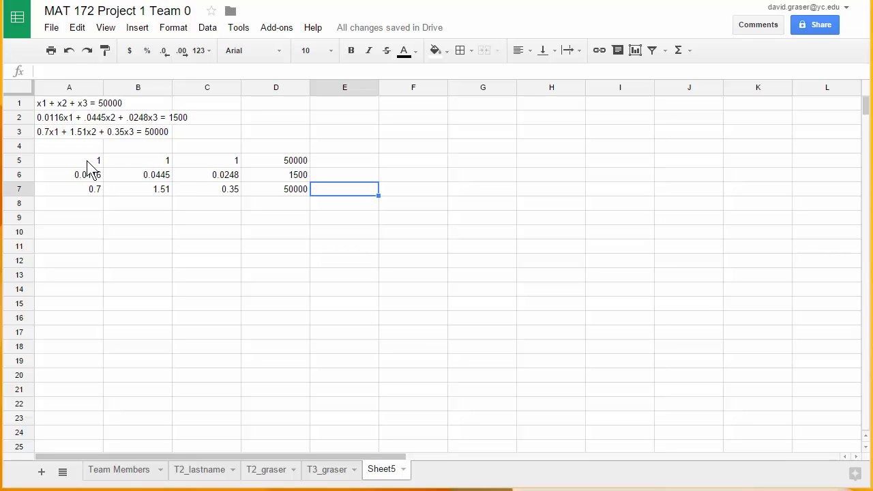
- Copy the first matrix row A5:D5 and paste only its values into row 9, starting at A9
{"action": "left_click", "coordinate": [88, 164]}
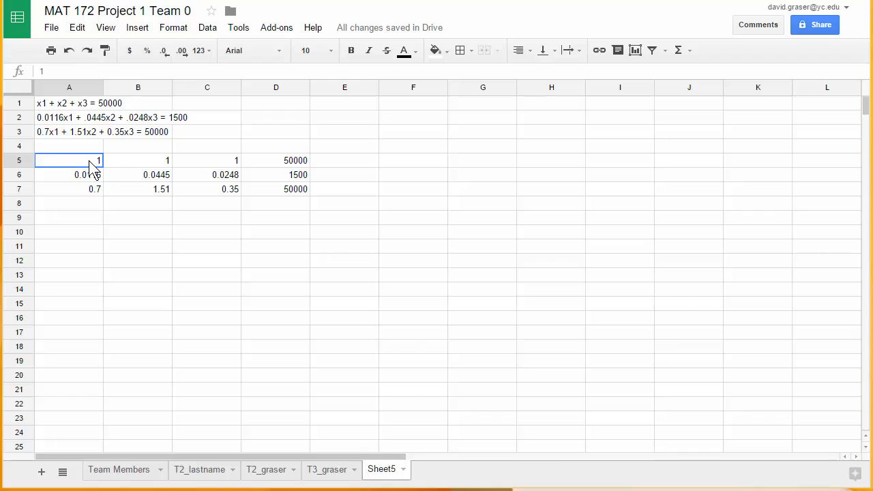
{"action": "left_click_drag", "start_coordinate": [90, 161], "coordinate": [274, 159]}
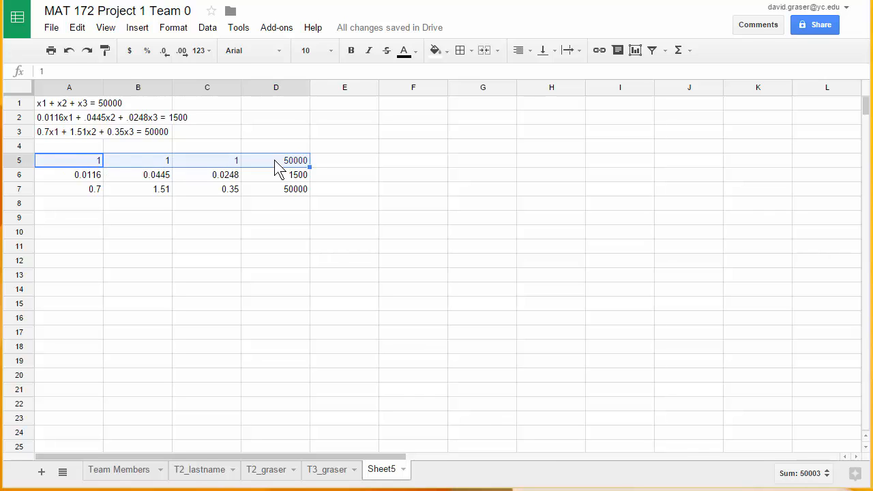
{"action": "right_click", "coordinate": [274, 162]}
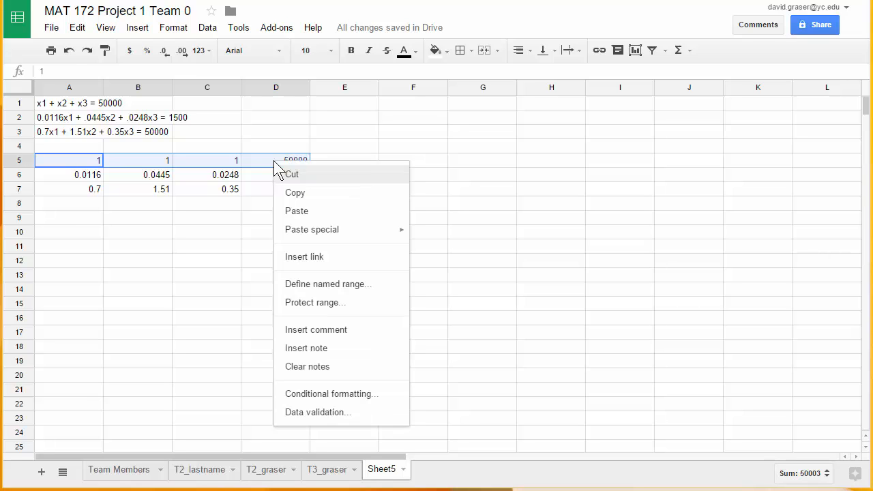
{"action": "left_click", "coordinate": [309, 200]}
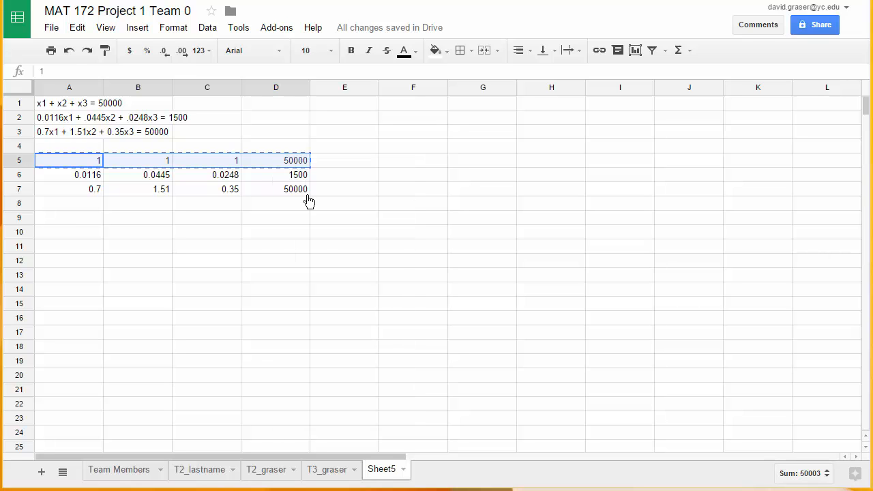
{"action": "left_click", "coordinate": [72, 218]}
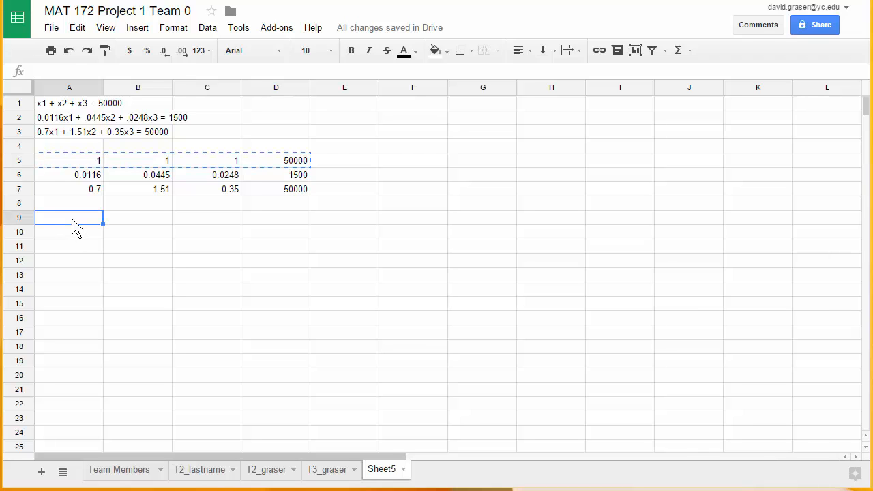
{"action": "right_click", "coordinate": [74, 226]}
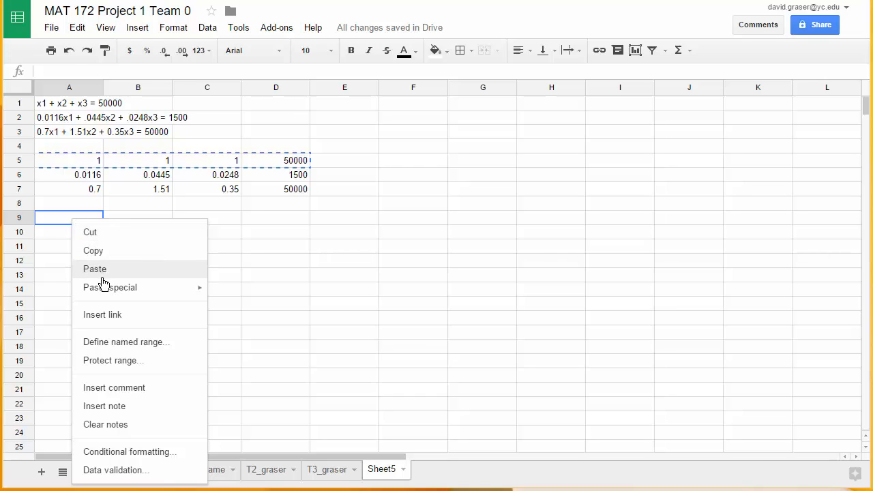
{"action": "mouse_move", "coordinate": [107, 292]}
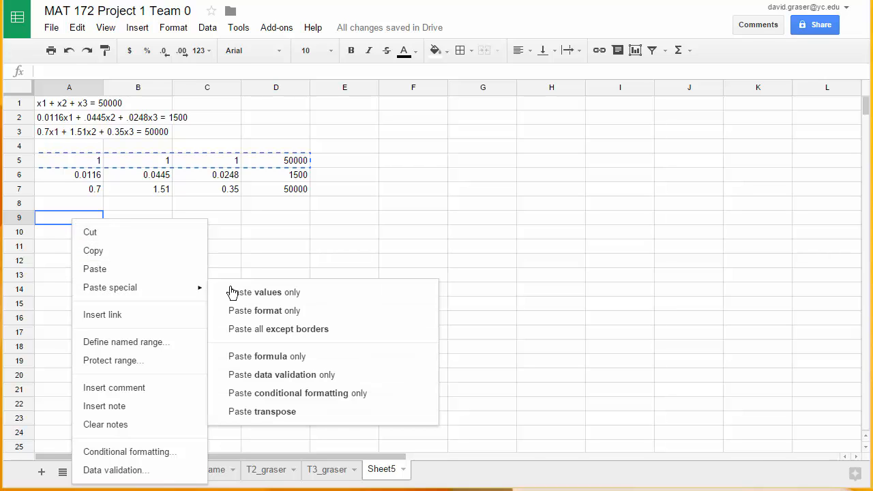
{"action": "left_click", "coordinate": [279, 296]}
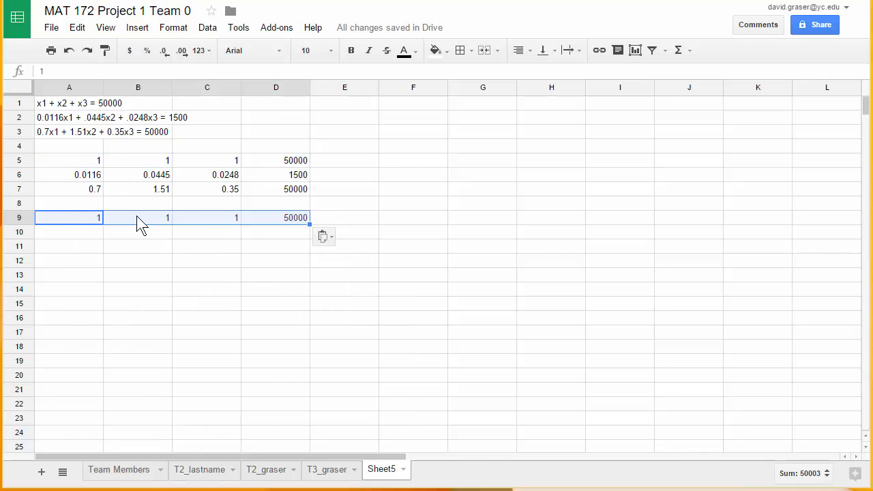
- Write the row operation notes -.0116R1 + R2 > R2 in cell F10 and -.7R1 + R3 > R3 in cell F11
{"action": "left_click", "coordinate": [80, 233]}
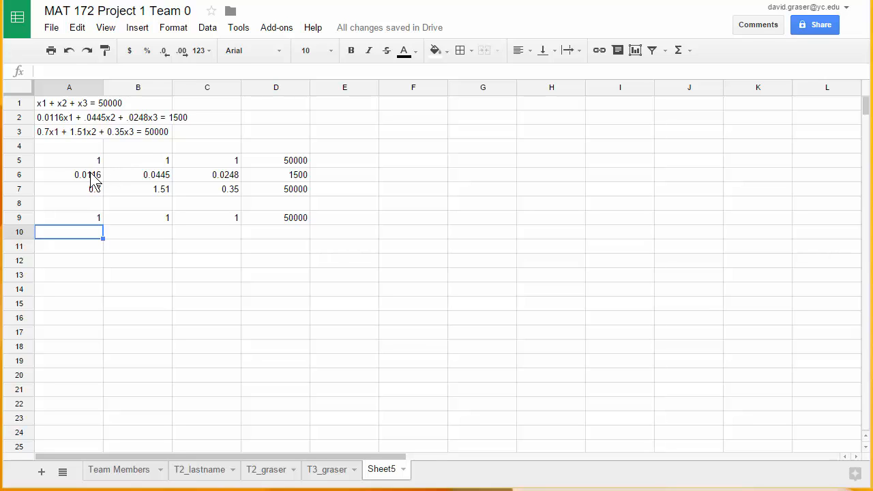
{"action": "left_click", "coordinate": [396, 233]}
{"action": "type", "text": "-"}
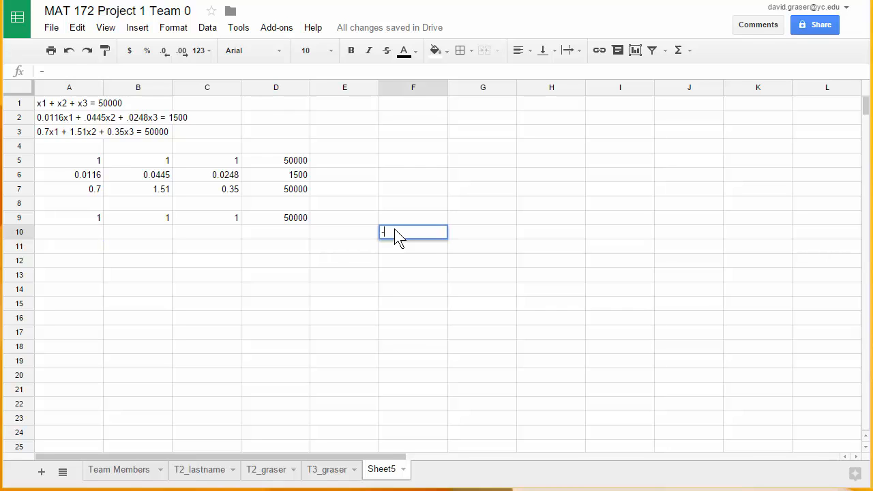
{"action": "type", "text": ".0116R1 + R2 > R2"}
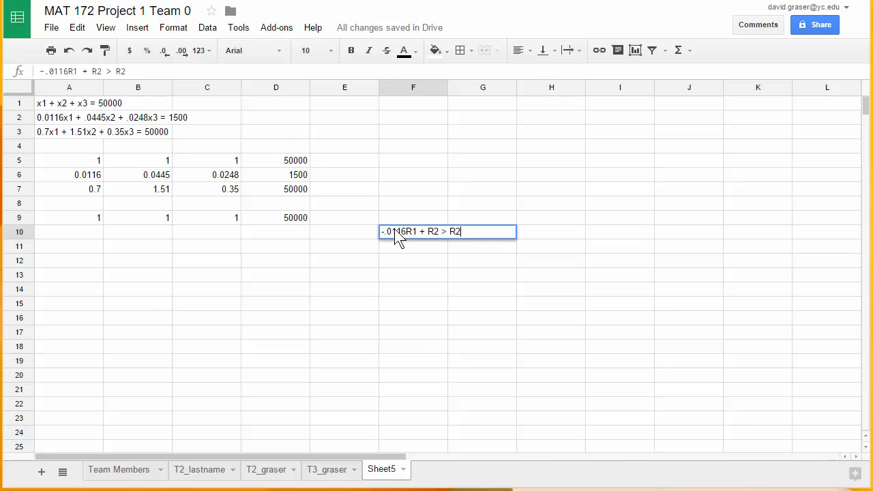
{"action": "key", "text": "Return"}
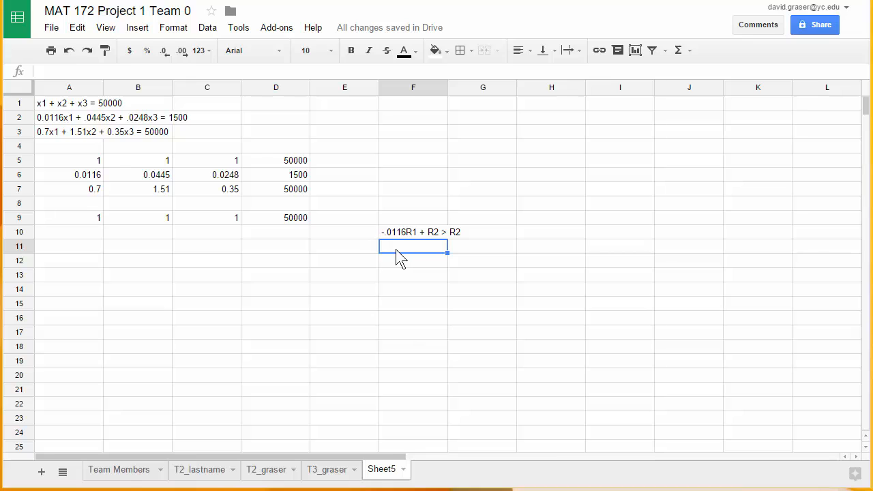
{"action": "type", "text": "-.7R1 + R3 >"}
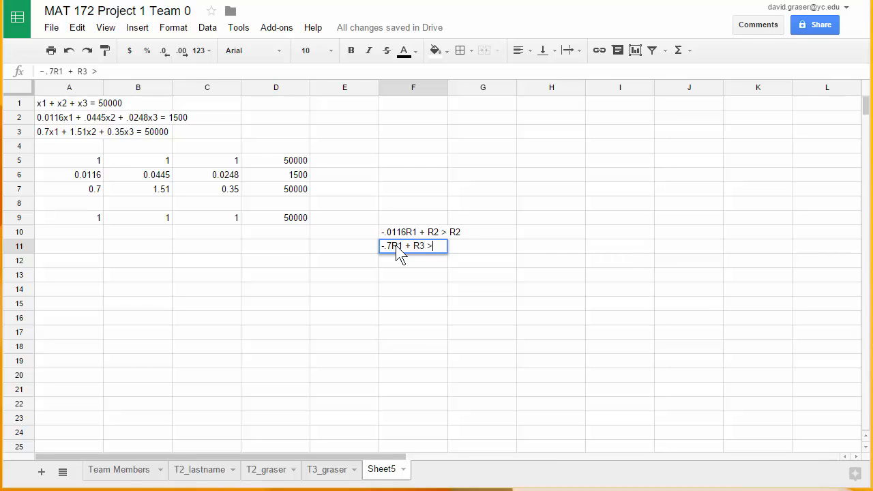
{"action": "type", "text": " R3"}
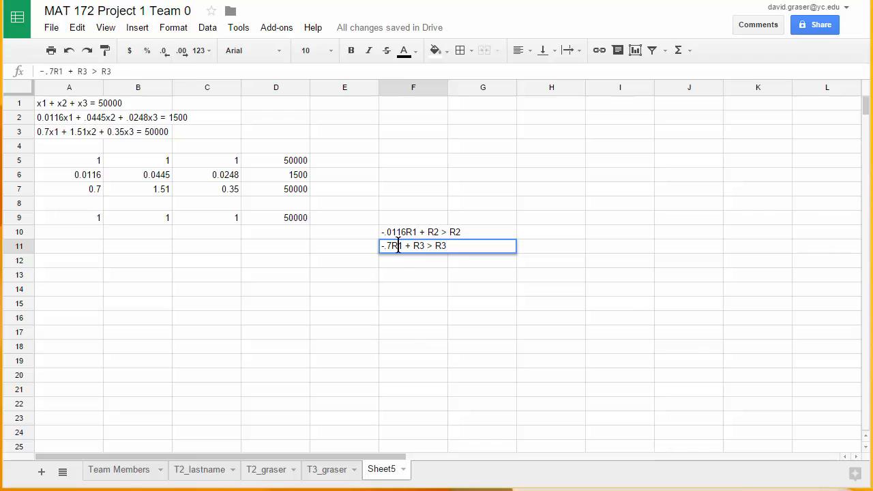
- Enter the formula =-.0116*A5+A6 in cell A10 to compute the first entry of the new second row
{"action": "left_click", "coordinate": [85, 233]}
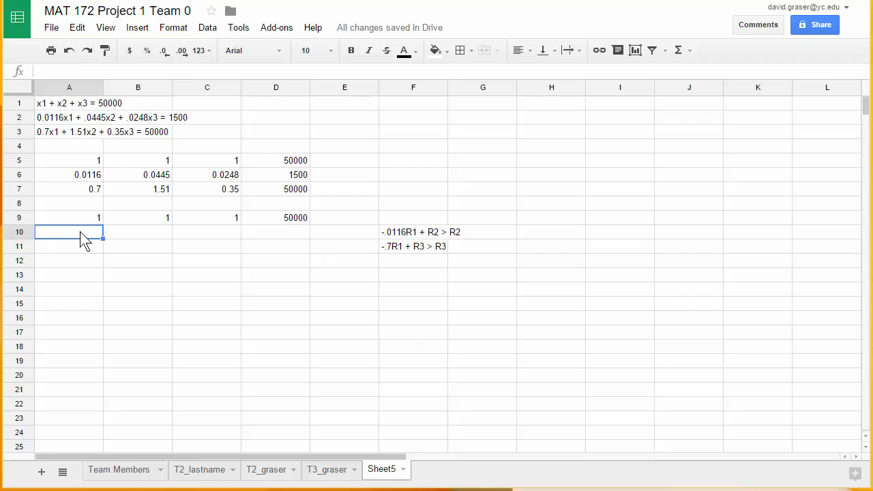
{"action": "type", "text": "="}
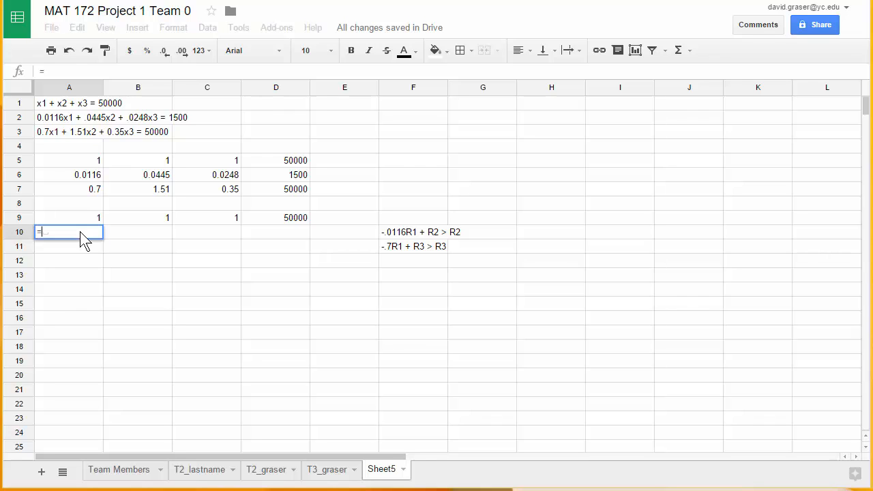
{"action": "type", "text": "-.0116*"}
{"action": "left_click", "coordinate": [88, 162]}
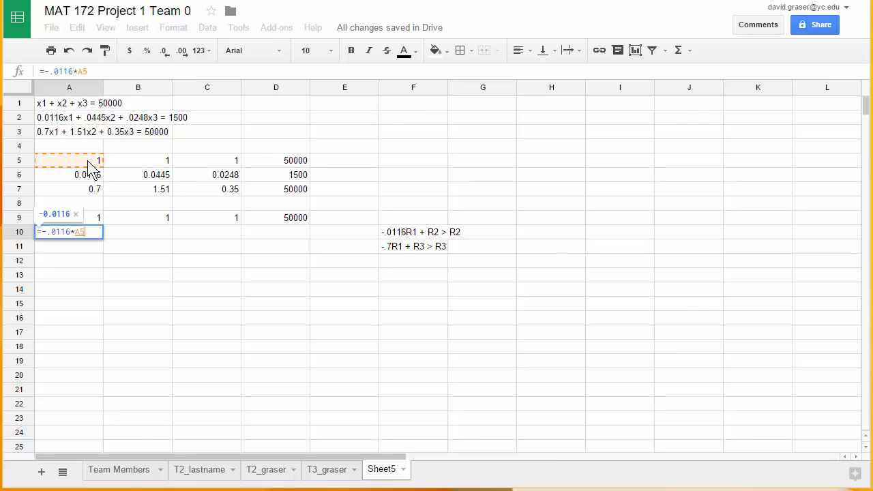
{"action": "type", "text": "+"}
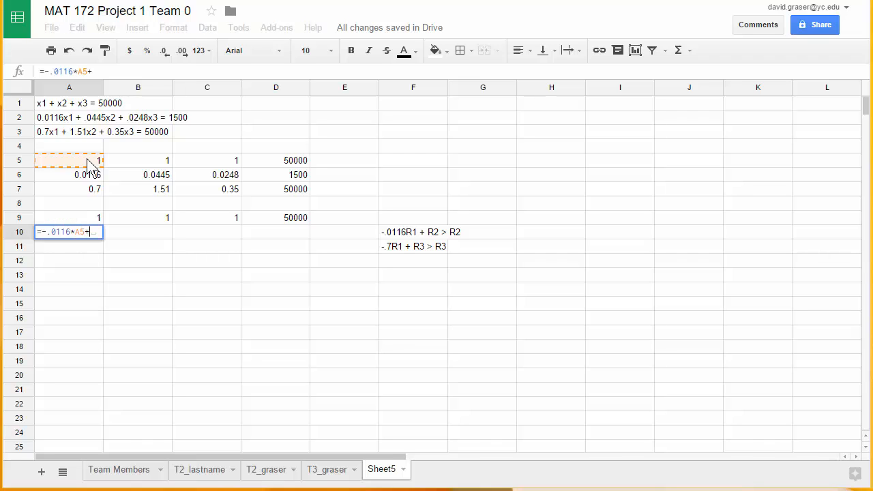
{"action": "left_click", "coordinate": [90, 176]}
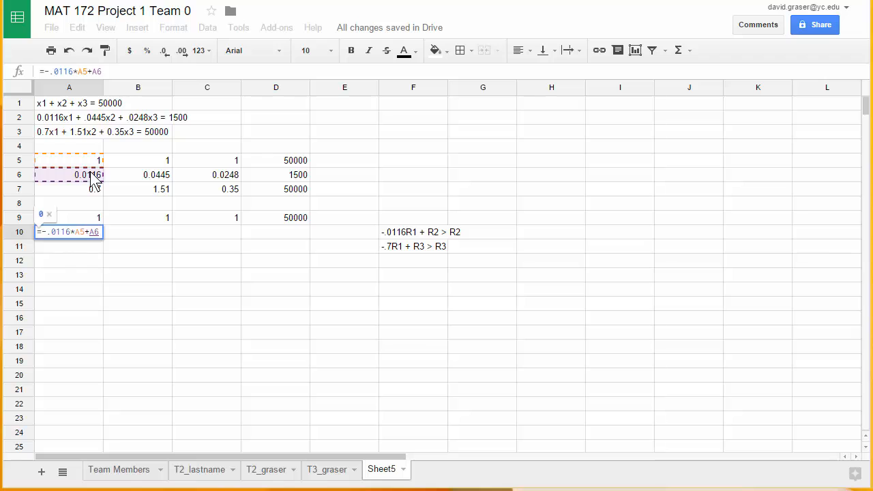
{"action": "key", "text": "Return"}
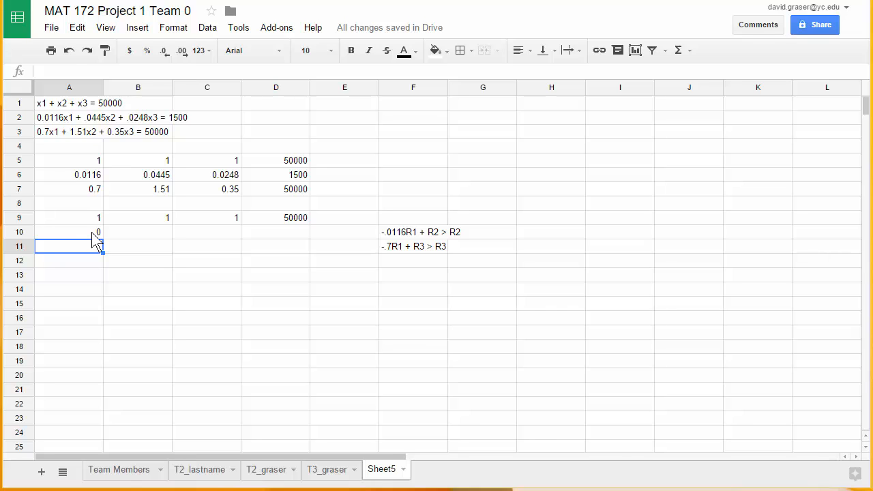
- Fill the formula in cell A10 across through D10 to complete the new second matrix row
{"action": "left_click", "coordinate": [95, 234]}
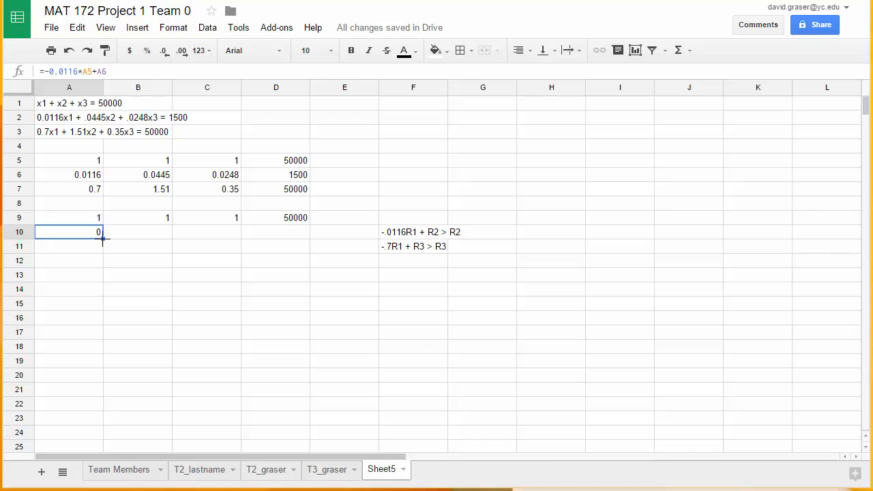
{"action": "left_click_drag", "start_coordinate": [103, 239], "coordinate": [281, 236]}
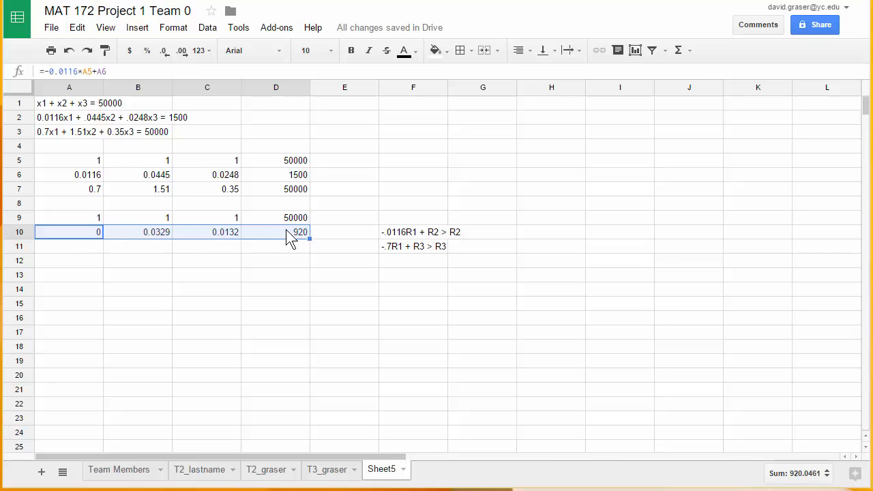
- Enter the formula =-.7*A5+A7 in cell A11 and fill it across through D11 to complete the new third row
{"action": "left_click", "coordinate": [89, 247]}
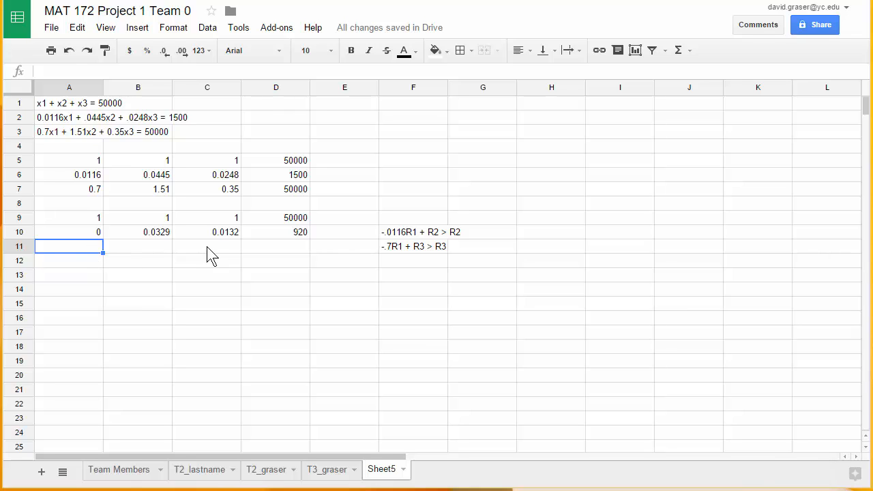
{"action": "type", "text": "=-"}
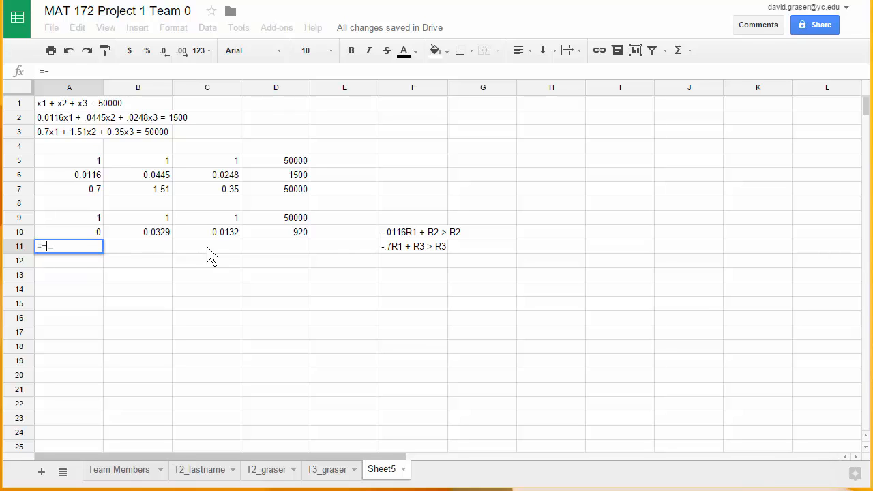
{"action": "type", "text": ".7"}
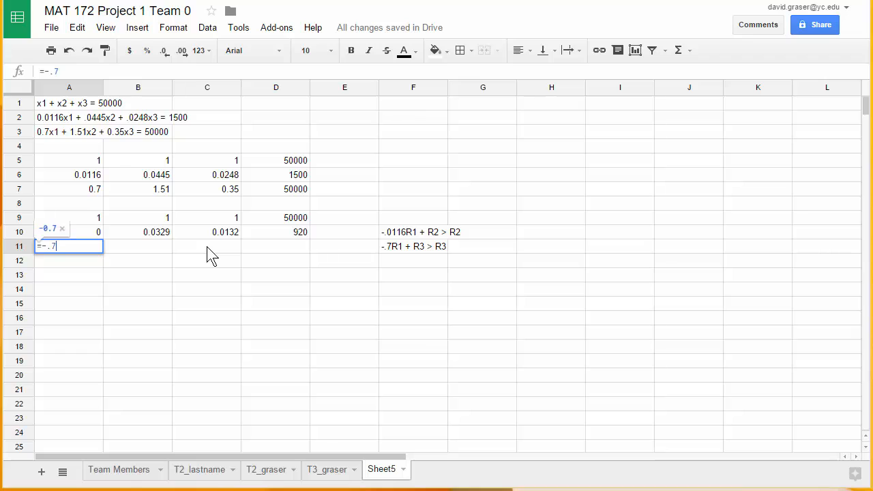
{"action": "type", "text": "*"}
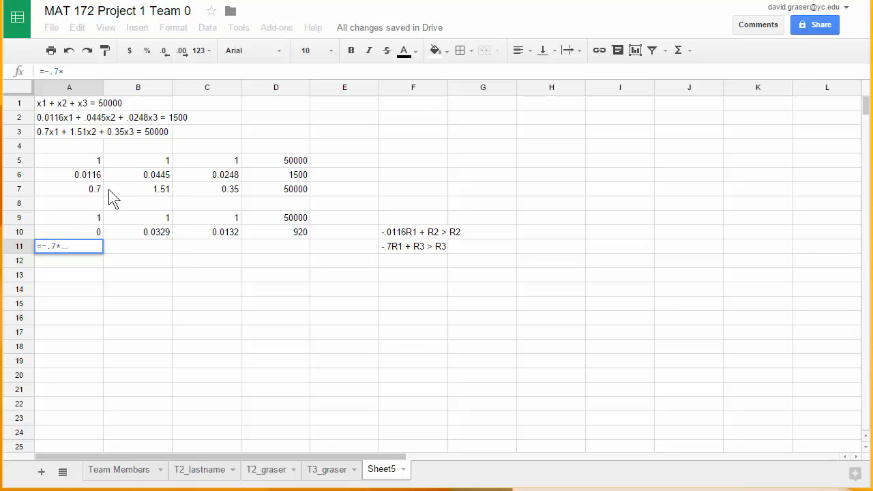
{"action": "left_click", "coordinate": [86, 168]}
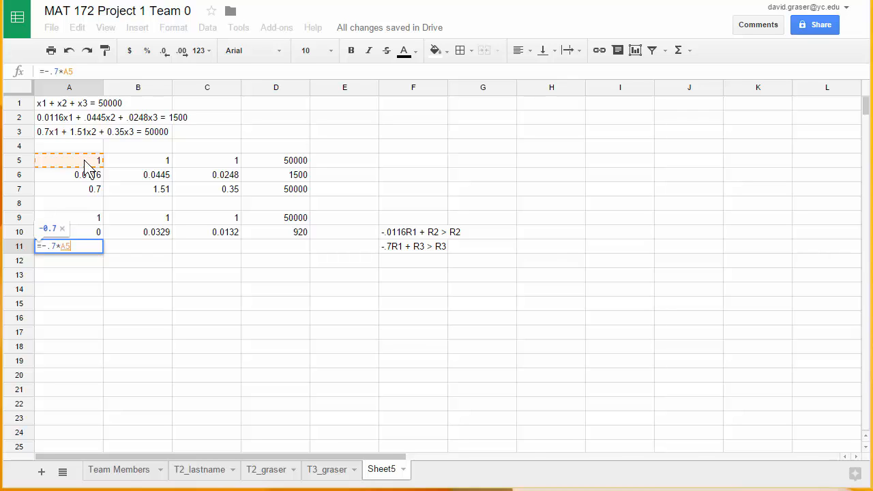
{"action": "type", "text": "+"}
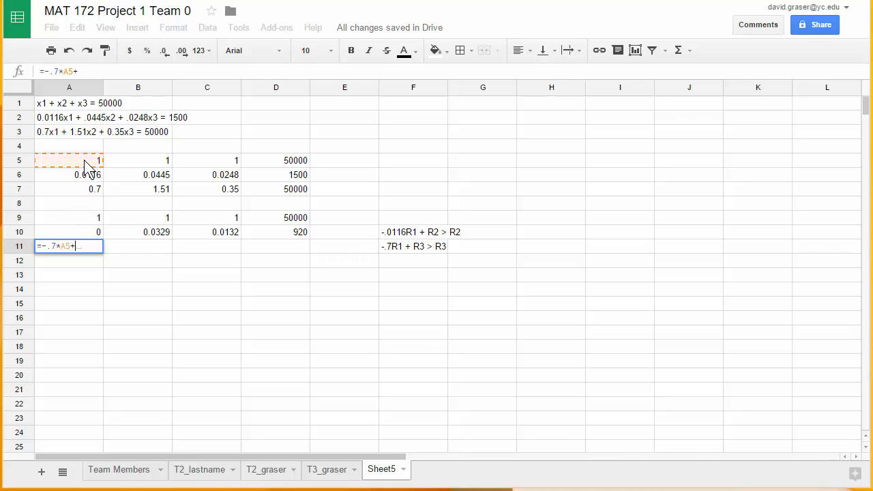
{"action": "left_click", "coordinate": [92, 194]}
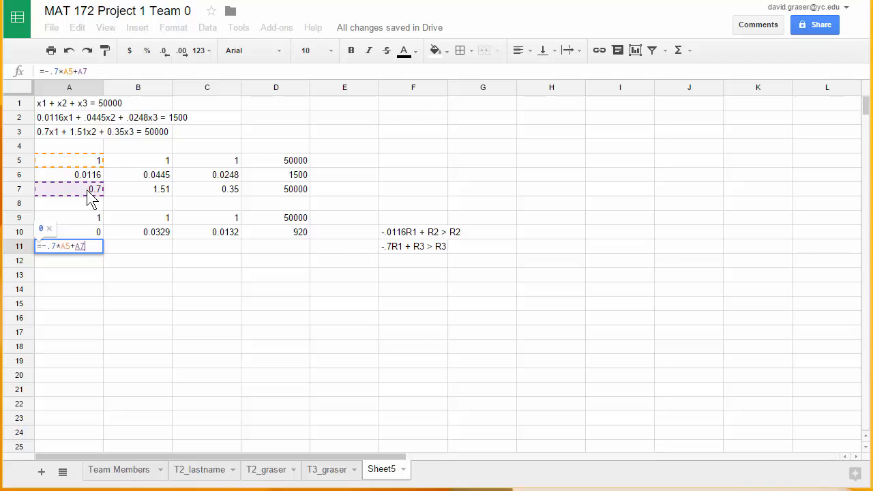
{"action": "key", "text": "Return"}
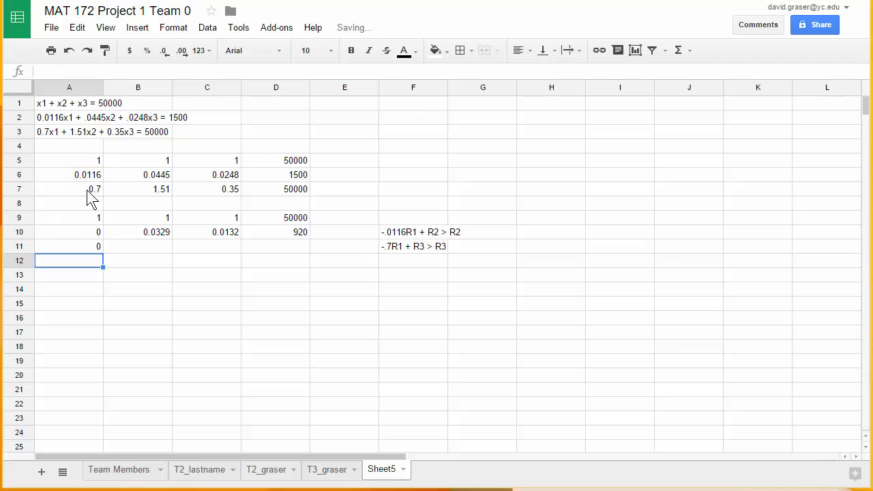
{"action": "left_click", "coordinate": [95, 246]}
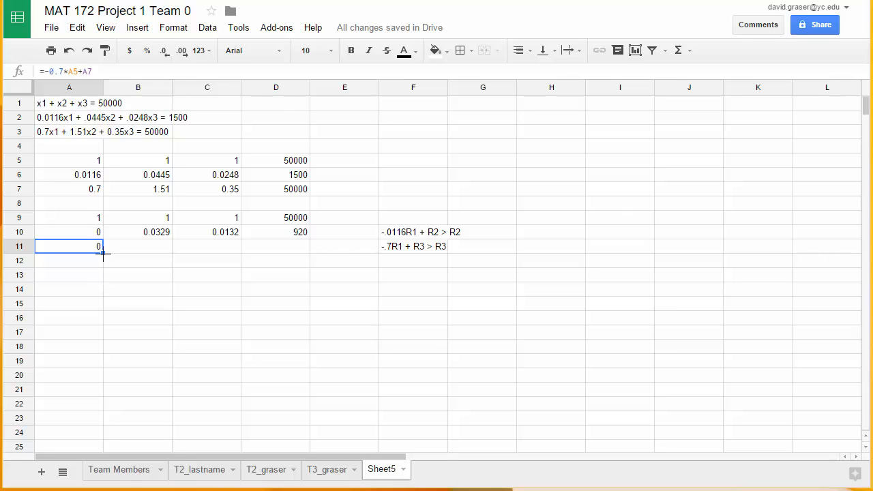
{"action": "left_click_drag", "start_coordinate": [103, 254], "coordinate": [279, 253]}
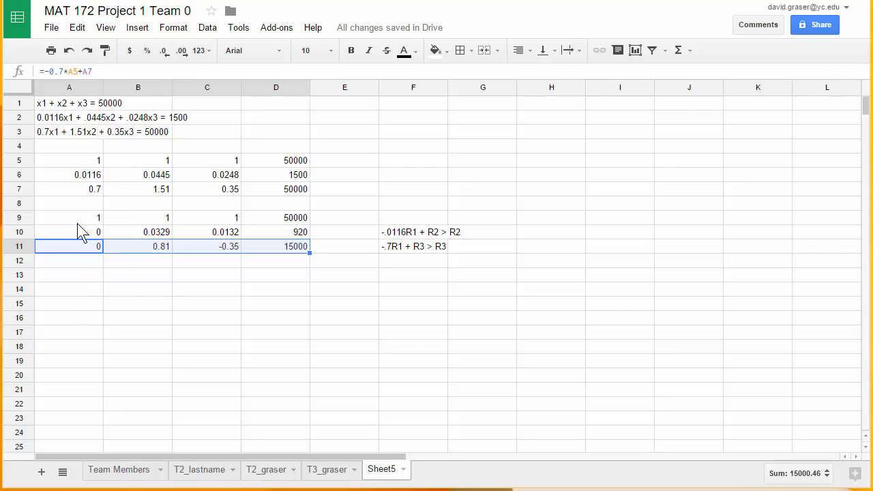
- Copy the first matrix row A9:D9 and paste only its values into row 13, starting at A13
{"action": "left_click_drag", "start_coordinate": [75, 218], "coordinate": [263, 216]}
{"action": "right_click", "coordinate": [263, 216]}
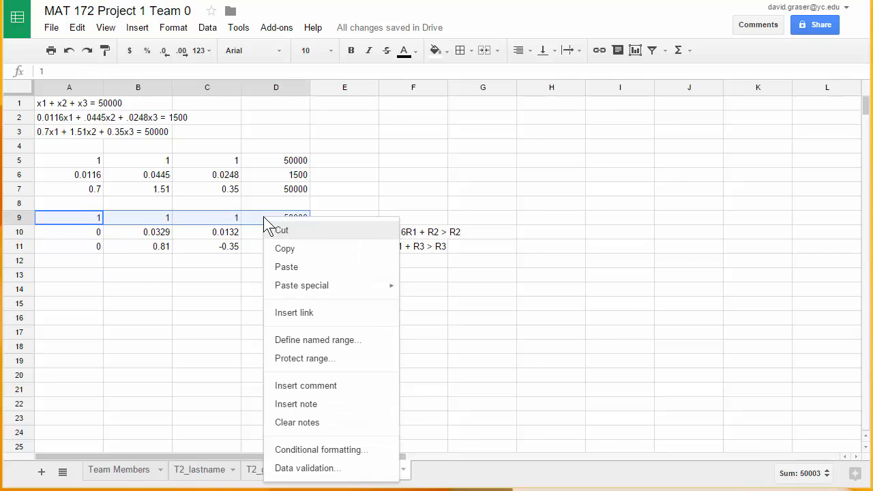
{"action": "left_click", "coordinate": [285, 250]}
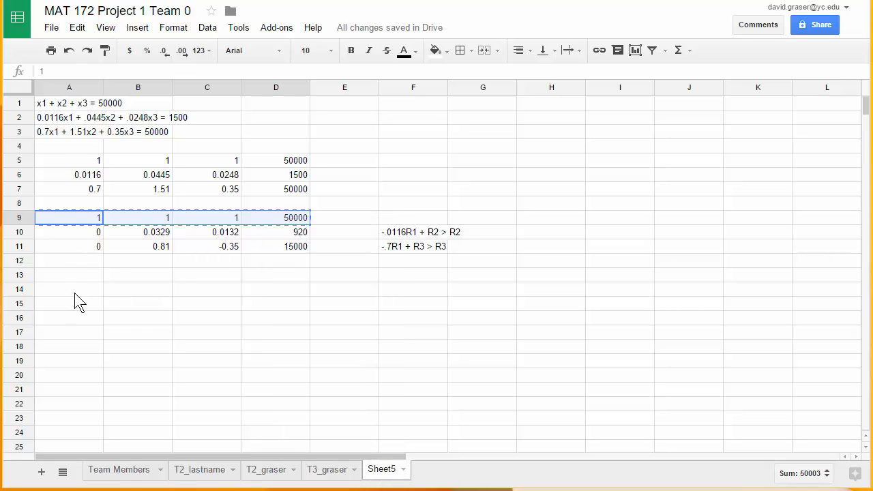
{"action": "left_click", "coordinate": [68, 278]}
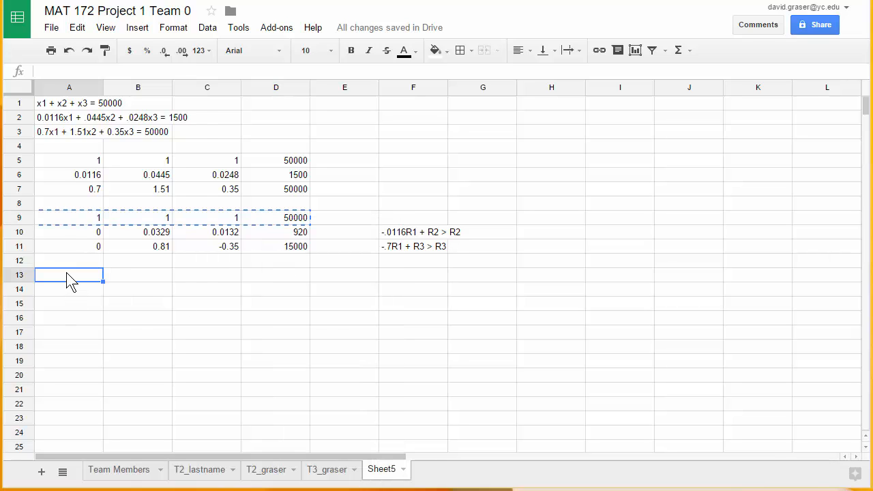
{"action": "right_click", "coordinate": [66, 273]}
{"action": "mouse_move", "coordinate": [113, 82]}
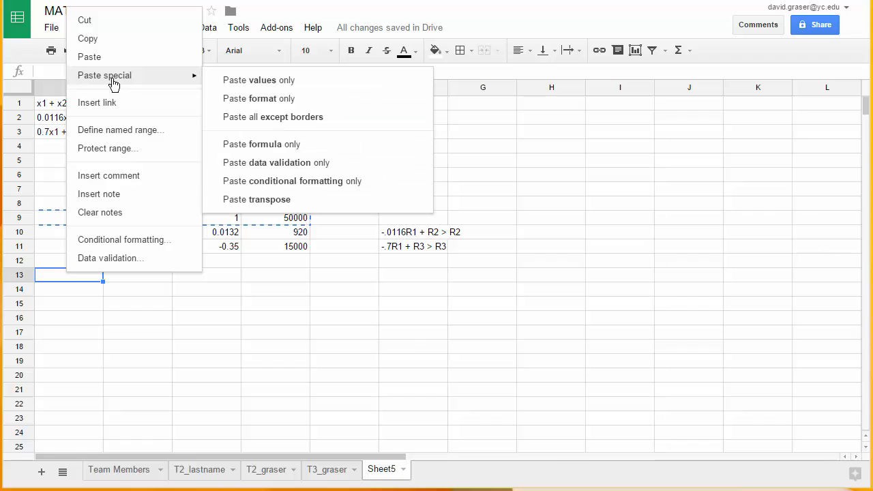
{"action": "left_click", "coordinate": [252, 82]}
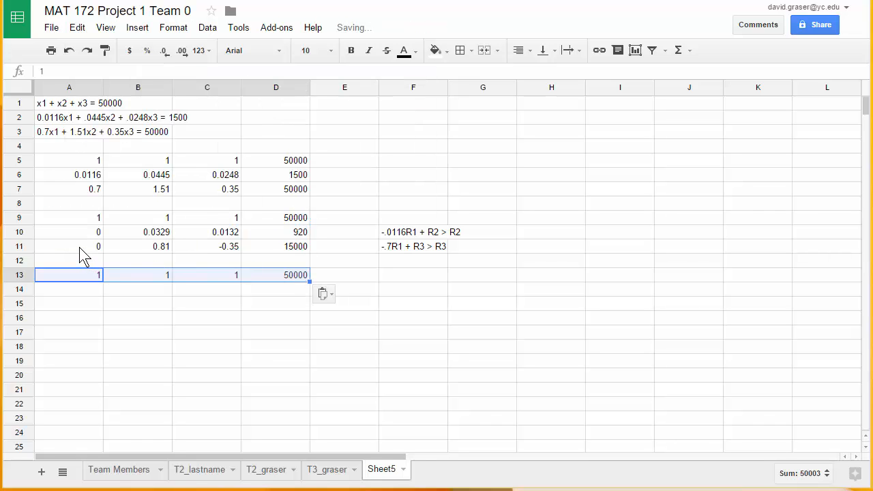
- Copy the third matrix row A11:D11 and paste only its values into row 15, starting at A15
{"action": "left_click", "coordinate": [80, 249]}
{"action": "left_click_drag", "start_coordinate": [129, 254], "coordinate": [272, 254]}
{"action": "right_click", "coordinate": [269, 246]}
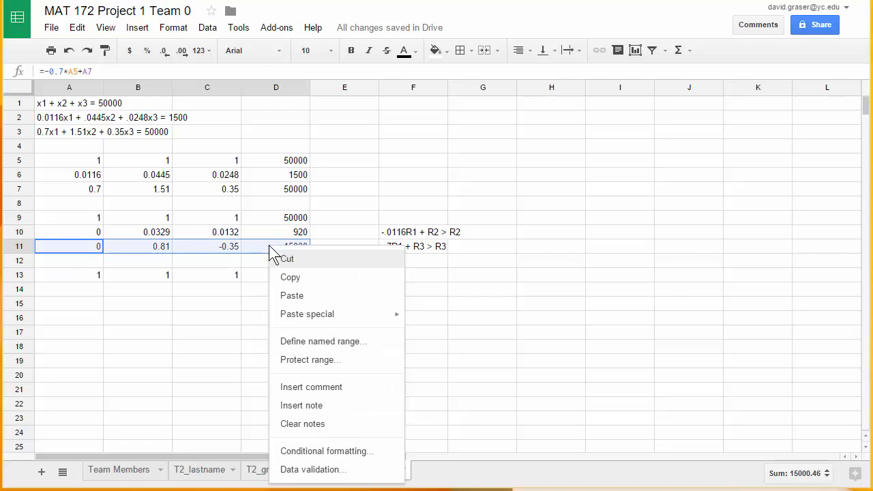
{"action": "left_click", "coordinate": [295, 284]}
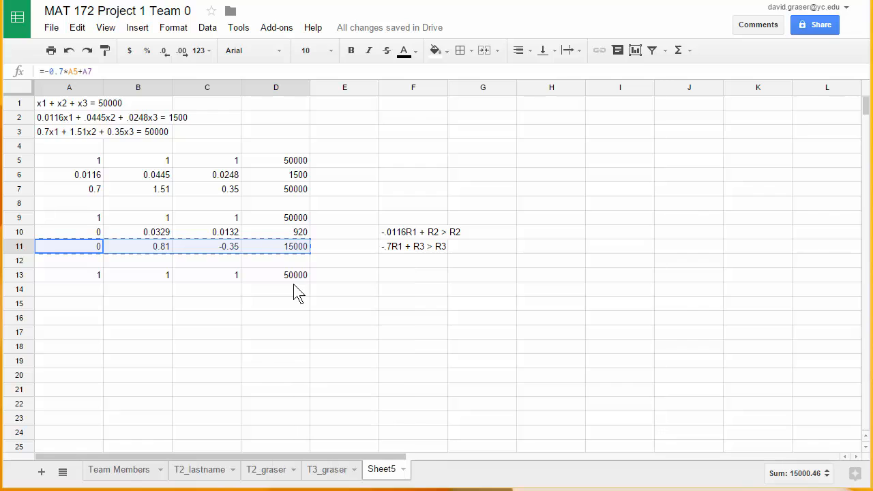
{"action": "left_click", "coordinate": [68, 304]}
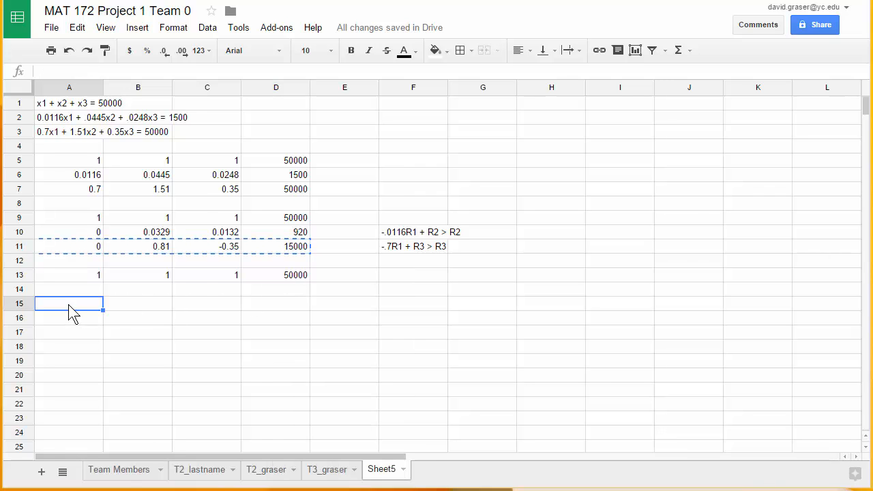
{"action": "right_click", "coordinate": [68, 304]}
{"action": "mouse_move", "coordinate": [112, 109]}
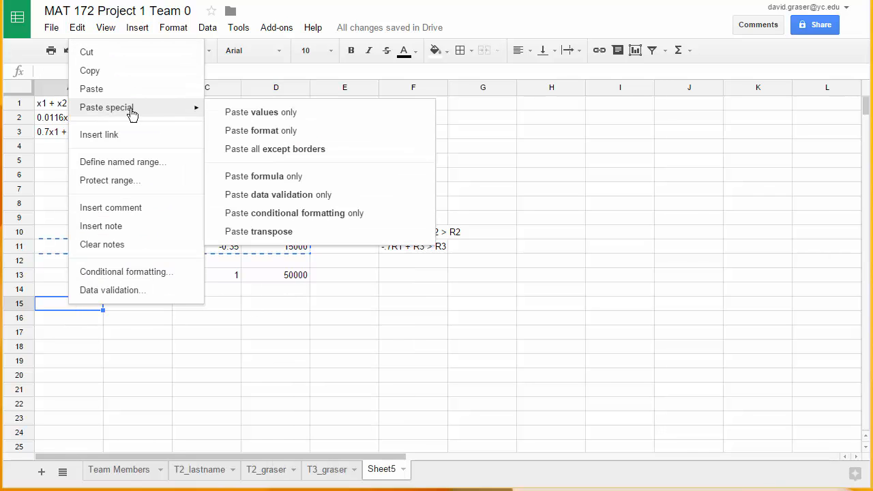
{"action": "left_click", "coordinate": [242, 113]}
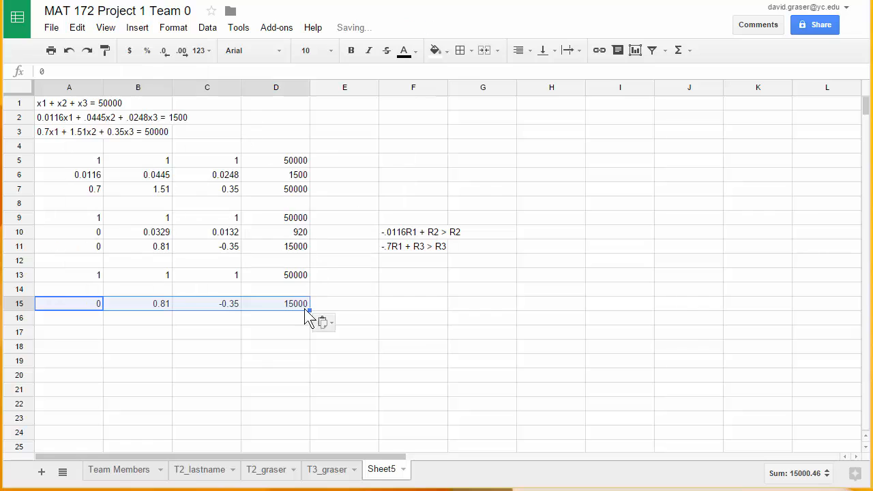
{"action": "left_click", "coordinate": [199, 364]}
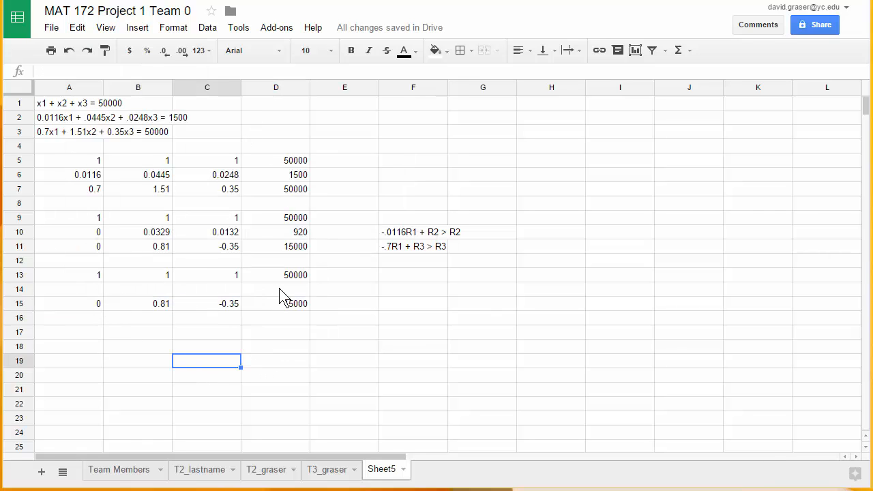
- Write the row operation note 1/.0329*R2 > R2 in cell F14
{"action": "left_click", "coordinate": [400, 293]}
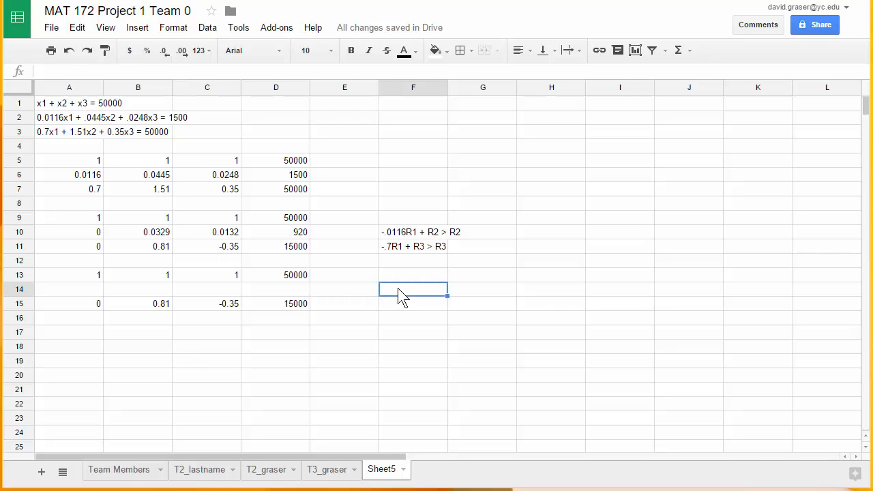
{"action": "type", "text": "1/.0329"}
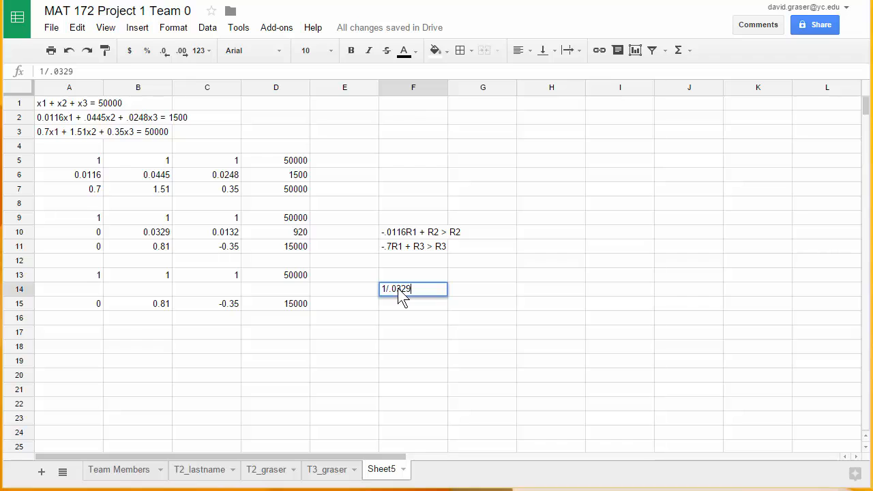
{"action": "type", "text": "*R2 > R2"}
{"action": "key", "text": "Return"}
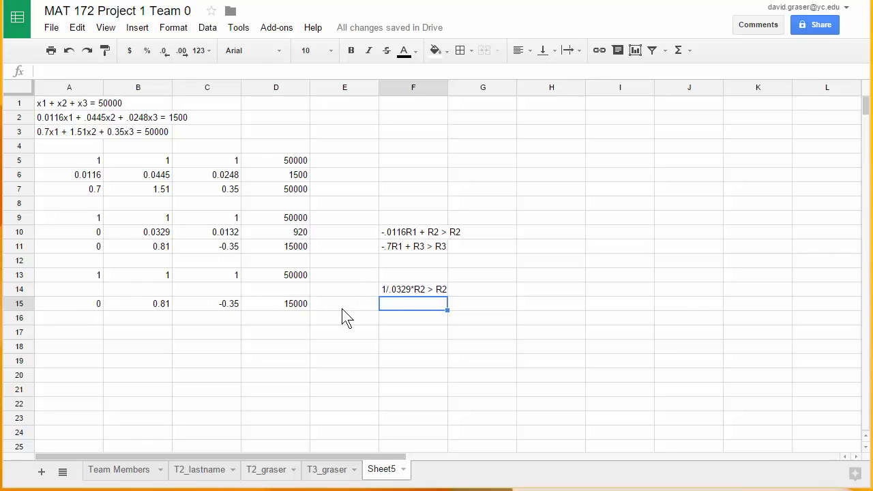
- Enter the formula =1/.0329*A10 in cell A14 to compute the first entry of the scaled second row
{"action": "left_click", "coordinate": [71, 291]}
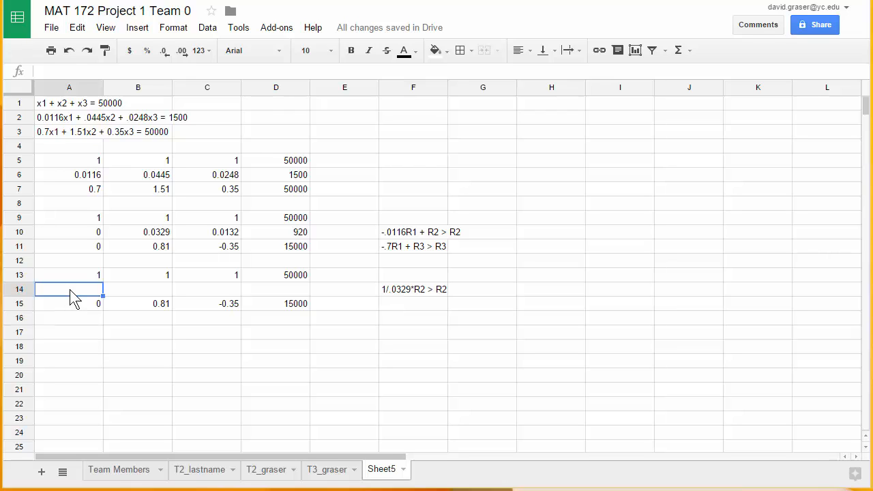
{"action": "type", "text": "=/"}
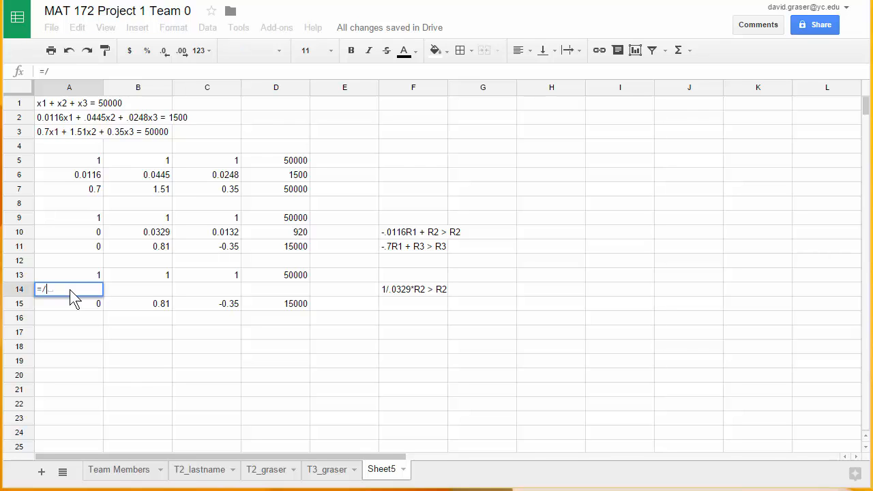
{"action": "key", "text": "BackSpace"}
{"action": "key", "text": "BackSpace"}
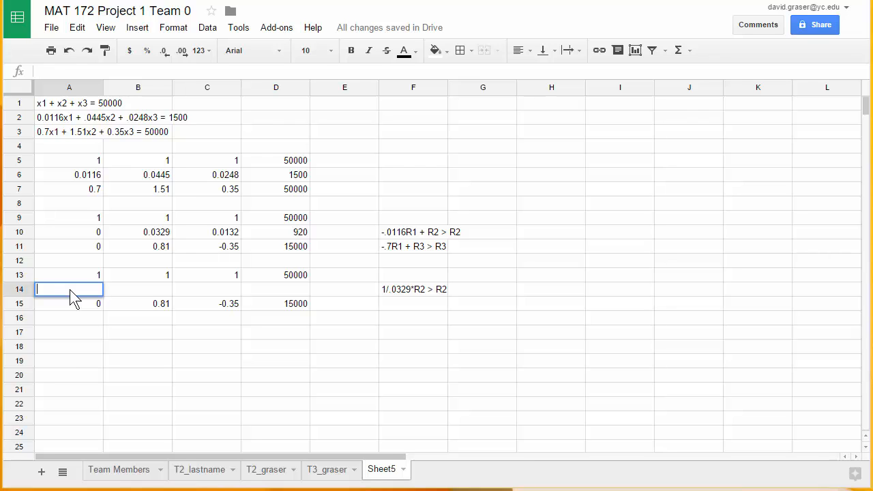
{"action": "type", "text": "=1/.0329"}
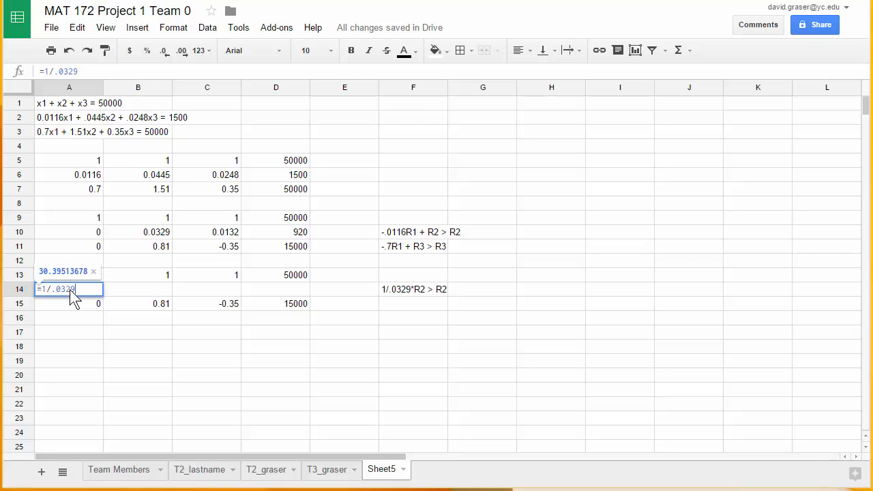
{"action": "type", "text": "*"}
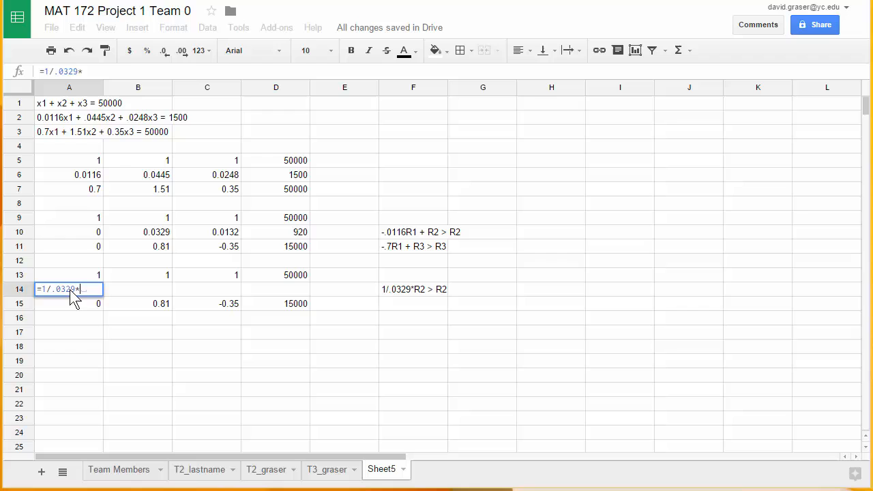
{"action": "left_click", "coordinate": [87, 239]}
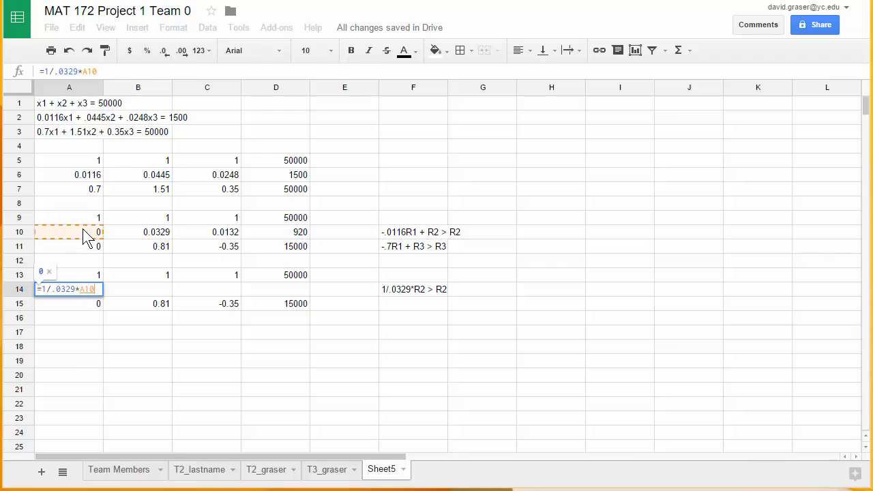
{"action": "key", "text": "Return"}
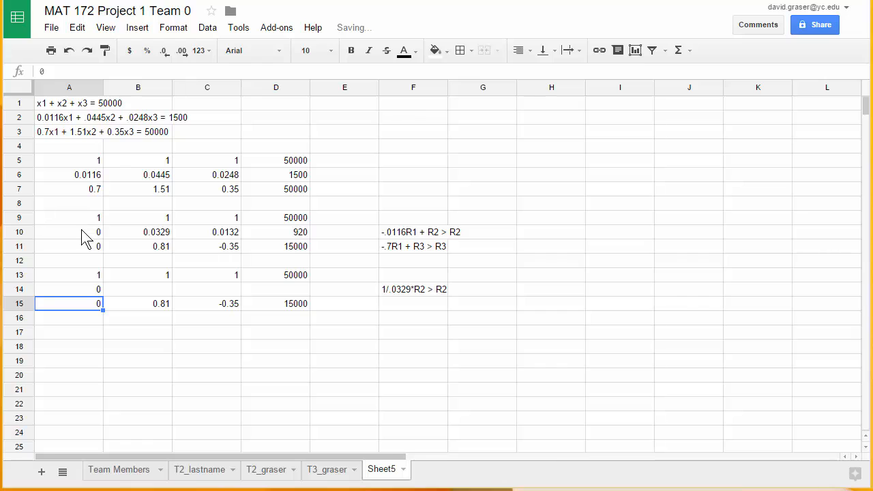
- Fill the scaling formula from A14 across to D14 to complete the second row of the new matrix
{"action": "key", "text": "Delete"}
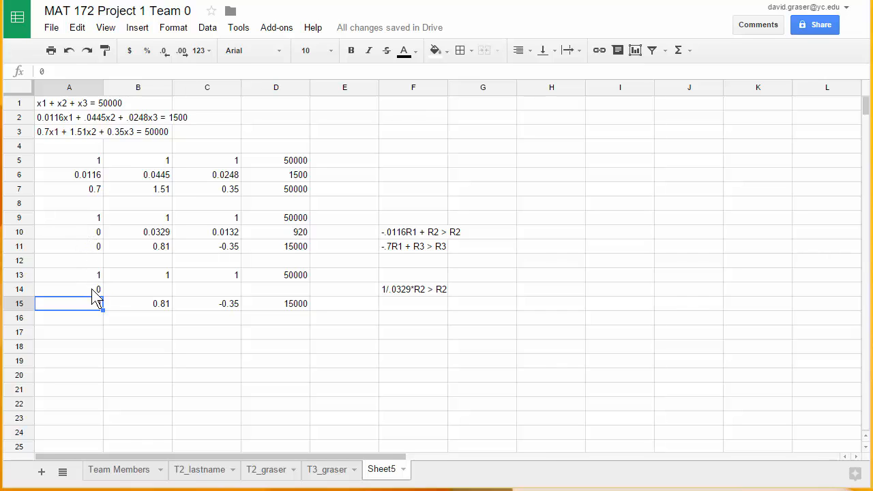
{"action": "left_click", "coordinate": [94, 291]}
{"action": "key", "text": "ctrl+z"}
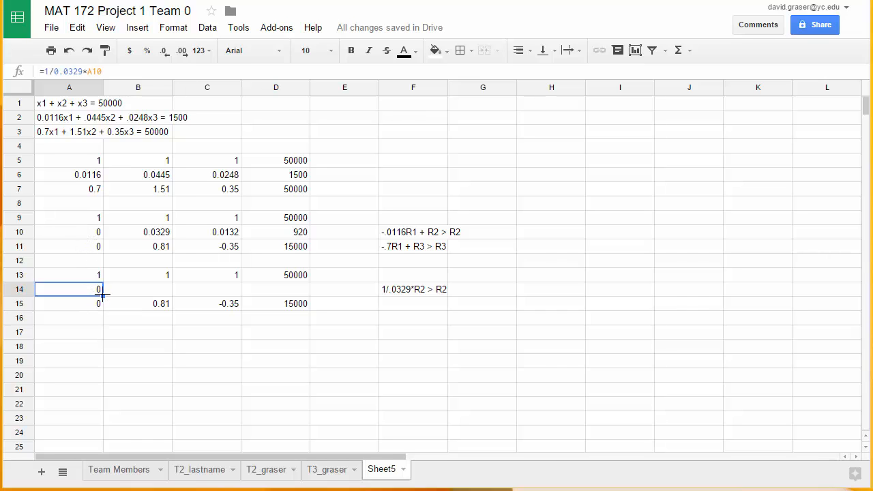
{"action": "left_click_drag", "start_coordinate": [102, 293], "coordinate": [267, 304]}
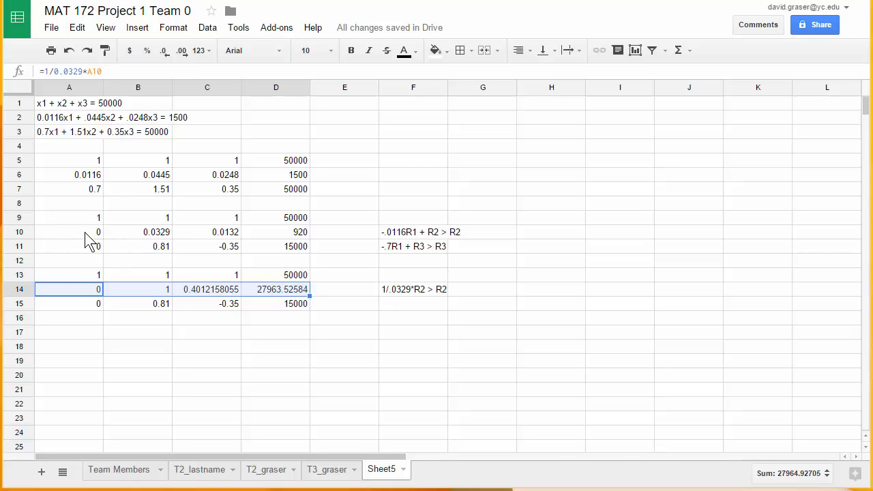
- Color the text of row 10 from A10 to F10 red, including its row operation note
{"action": "left_click_drag", "start_coordinate": [85, 240], "coordinate": [407, 238]}
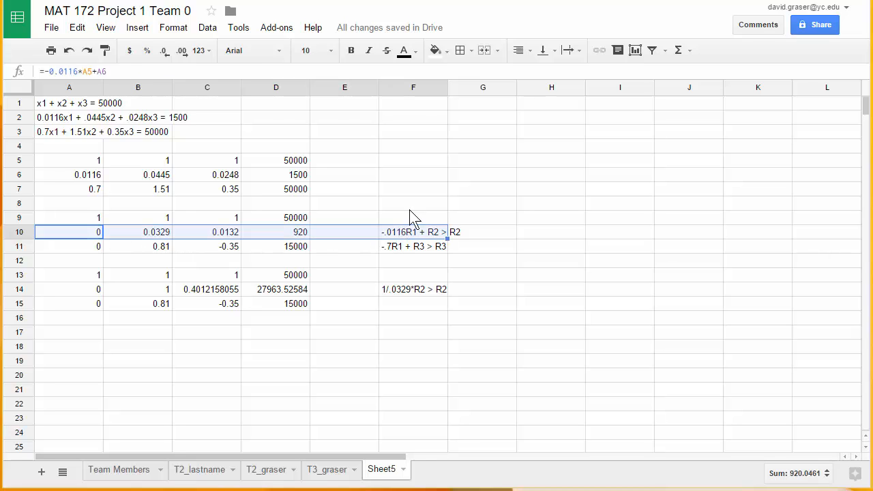
{"action": "left_click", "coordinate": [416, 51]}
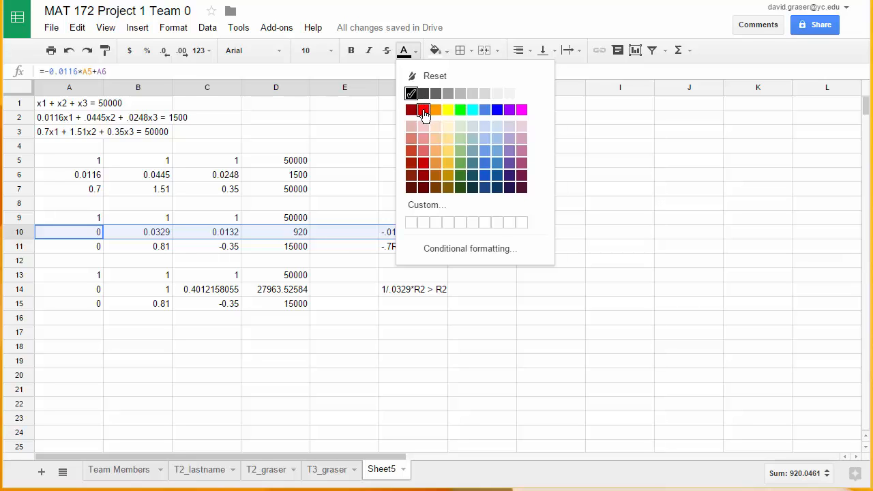
{"action": "left_click", "coordinate": [423, 110]}
- Color the text of row 11 from A11 to F11 blue, including its row operation note
{"action": "left_click", "coordinate": [83, 252]}
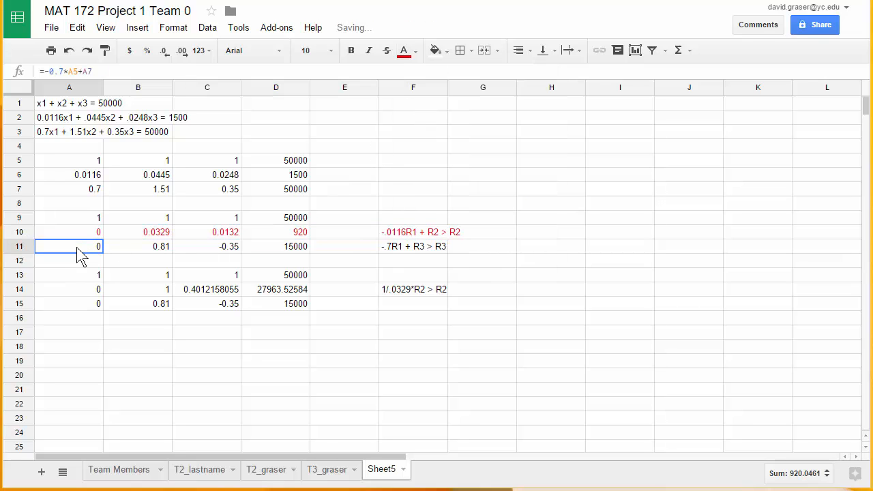
{"action": "left_click_drag", "start_coordinate": [85, 254], "coordinate": [403, 254]}
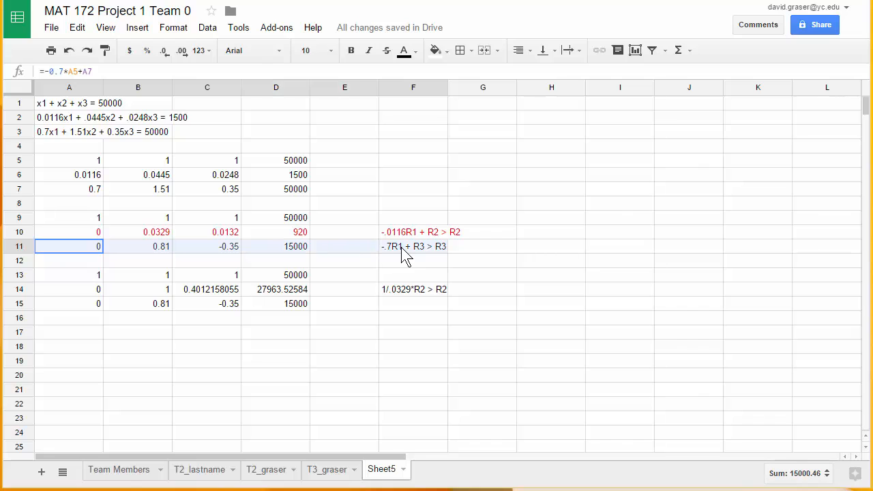
{"action": "left_click", "coordinate": [416, 51]}
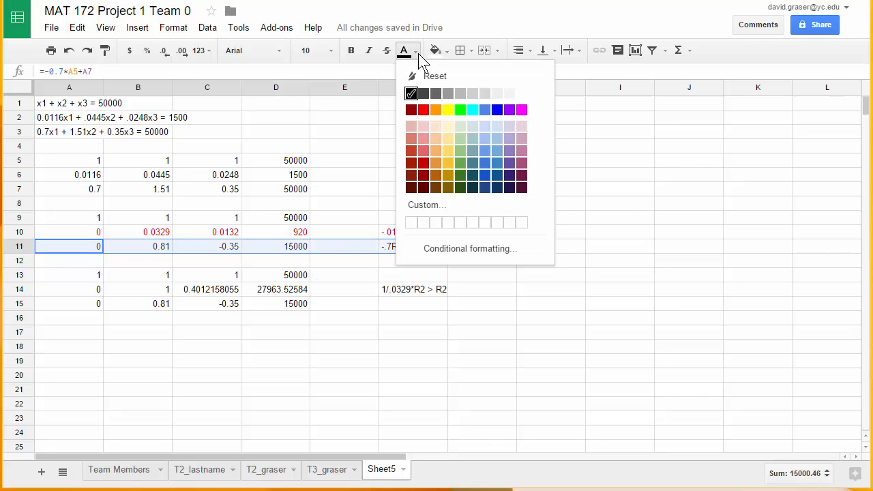
{"action": "left_click", "coordinate": [496, 112]}
{"action": "left_click", "coordinate": [525, 289]}
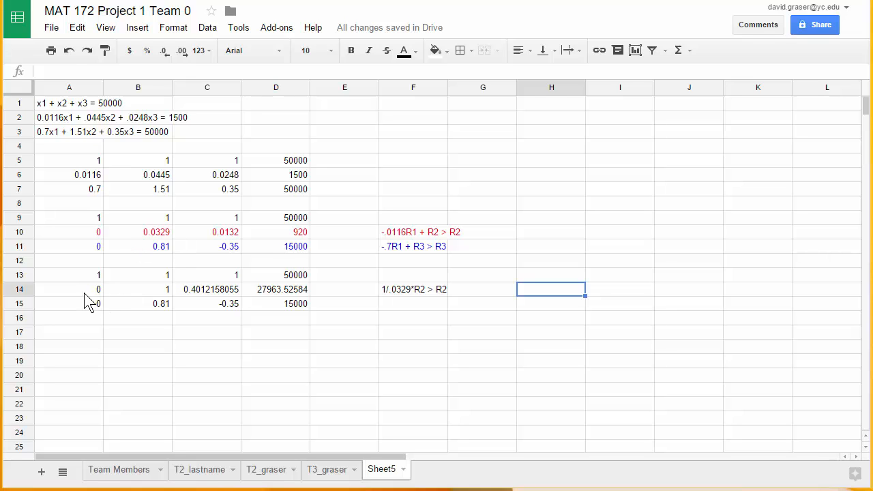
- Color the text of row 14 from A14 to F14 red, including its row operation note
{"action": "left_click_drag", "start_coordinate": [79, 294], "coordinate": [408, 294]}
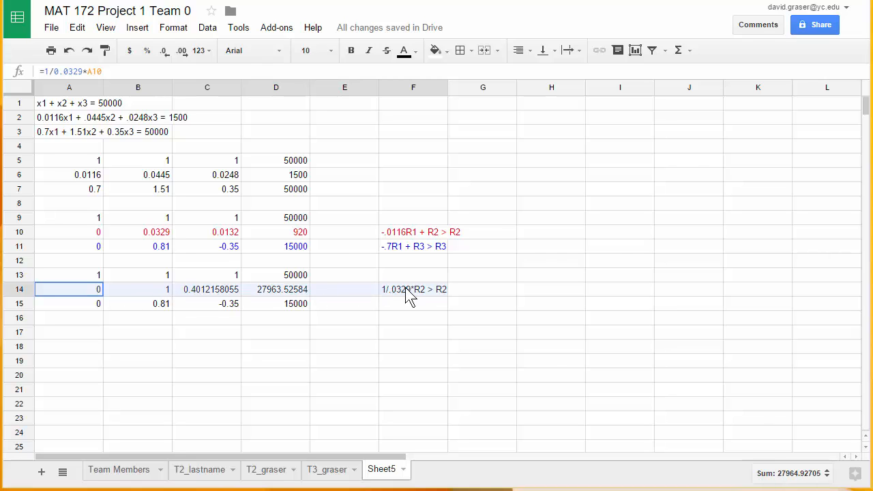
{"action": "left_click", "coordinate": [416, 52]}
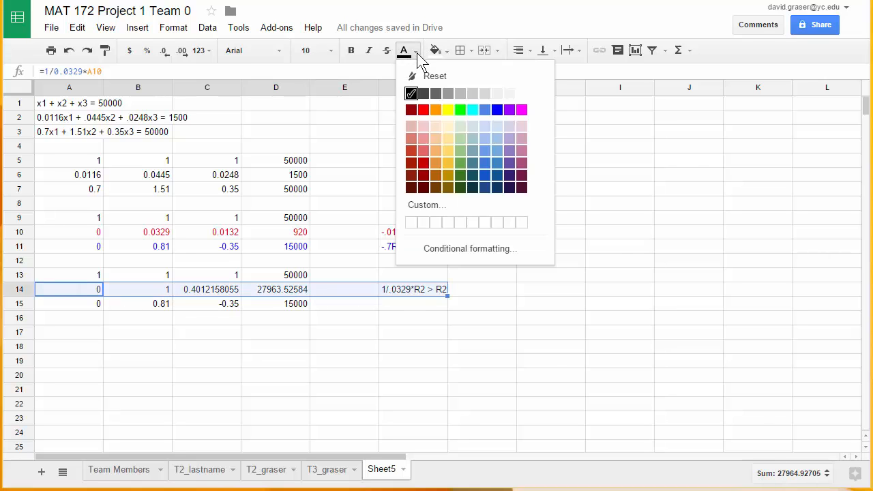
{"action": "left_click", "coordinate": [424, 110]}
{"action": "left_click", "coordinate": [176, 366]}
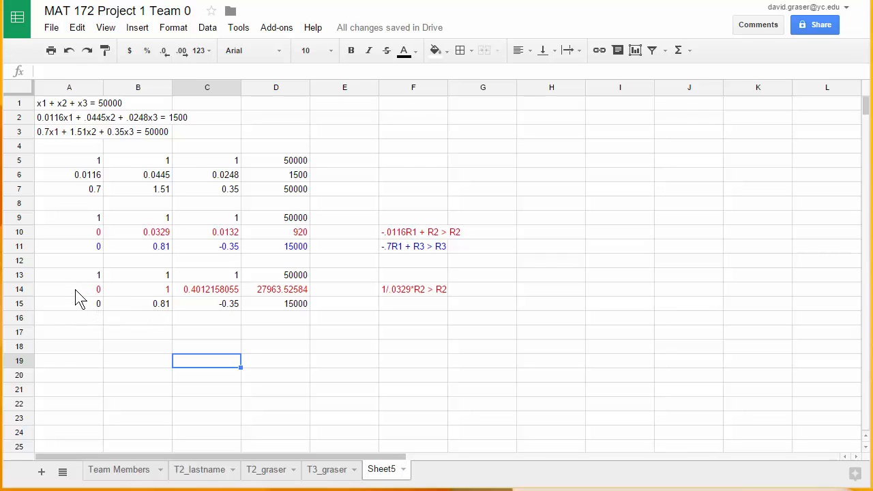
- Copy the scaled second row A14:D14 and paste only its values into row 18, starting at A18
{"action": "left_click_drag", "start_coordinate": [77, 292], "coordinate": [268, 292]}
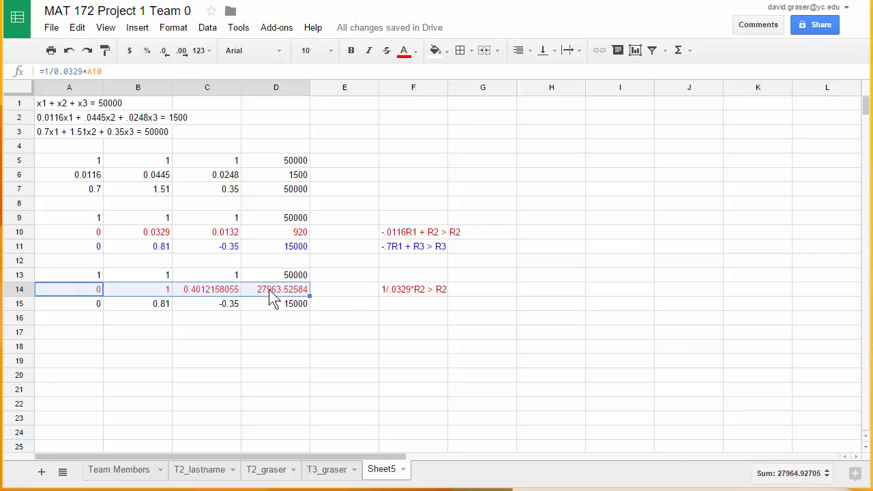
{"action": "right_click", "coordinate": [270, 294]}
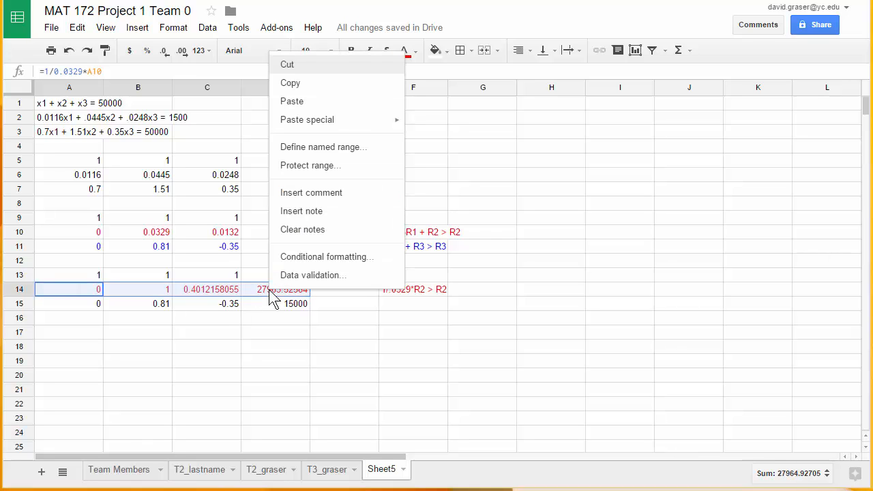
{"action": "left_click", "coordinate": [301, 91]}
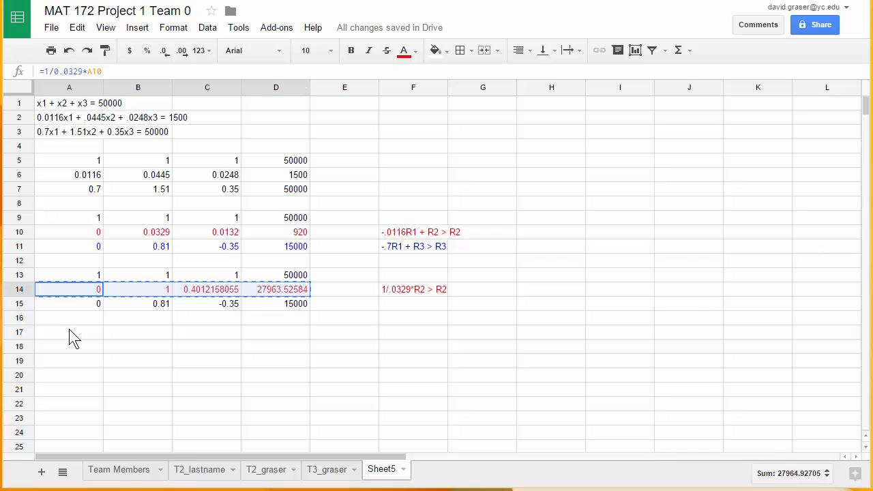
{"action": "left_click", "coordinate": [66, 351]}
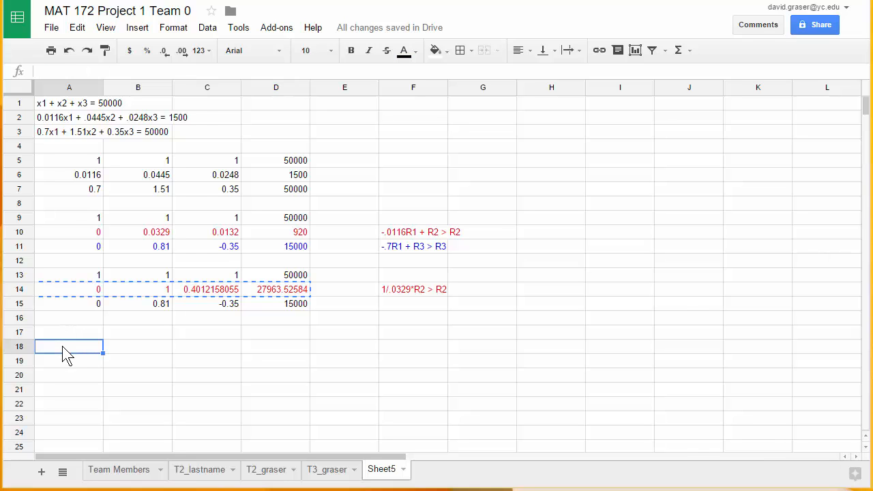
{"action": "right_click", "coordinate": [66, 355]}
{"action": "mouse_move", "coordinate": [95, 153]}
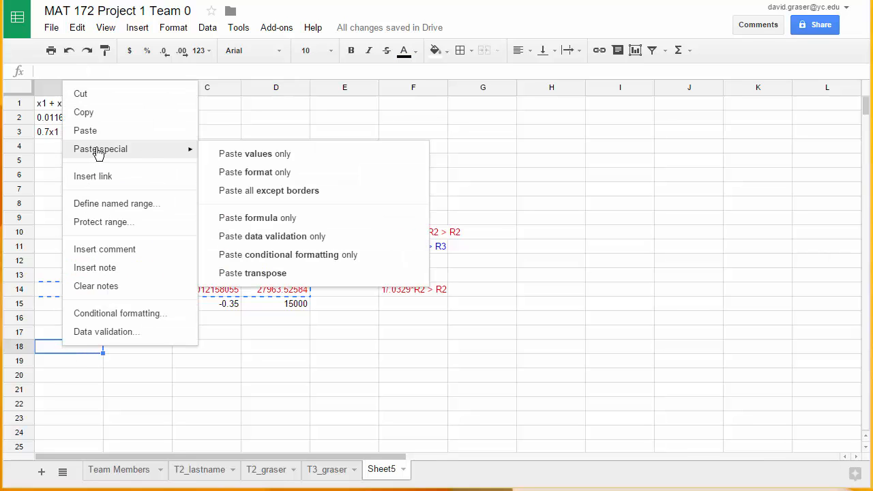
{"action": "left_click", "coordinate": [259, 156]}
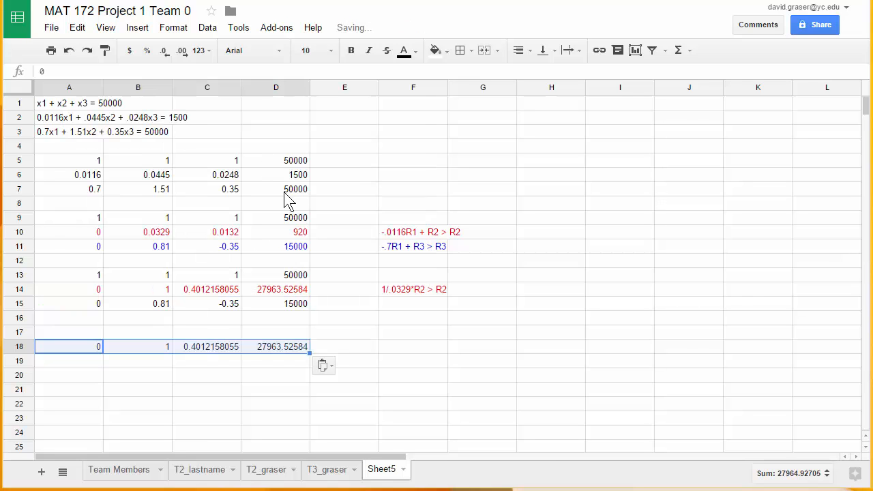
{"action": "left_click", "coordinate": [150, 407]}
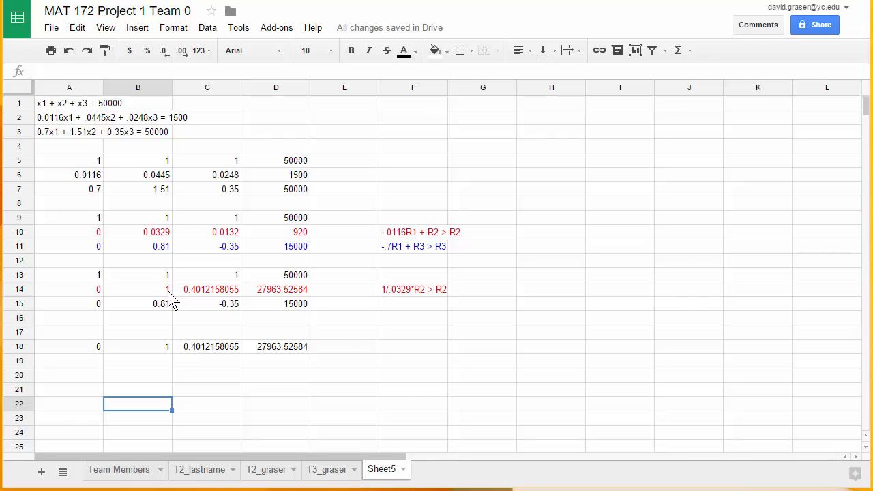
- Write the row operation notes -1R2 + R1 > R1 in cell F17 and -.81R2 + R3 > R3 in cell F19
{"action": "left_click", "coordinate": [394, 339]}
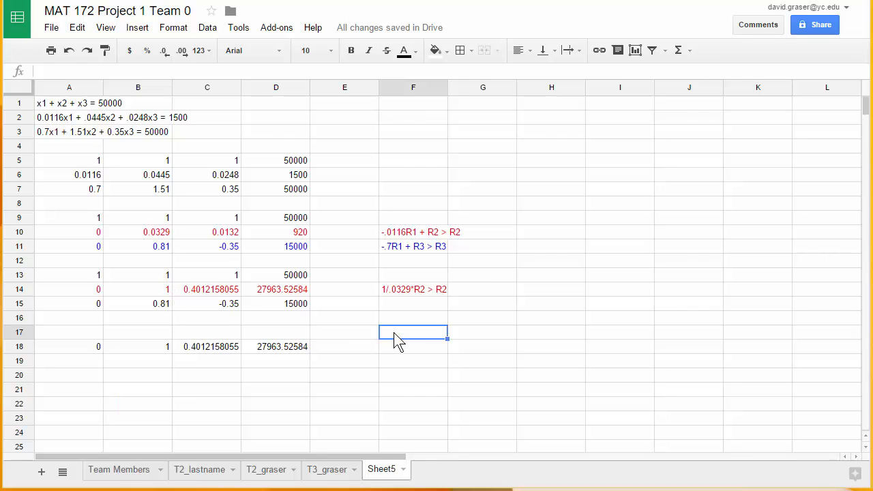
{"action": "type", "text": "-1R2 + R1 > R1"}
{"action": "left_click", "coordinate": [400, 363]}
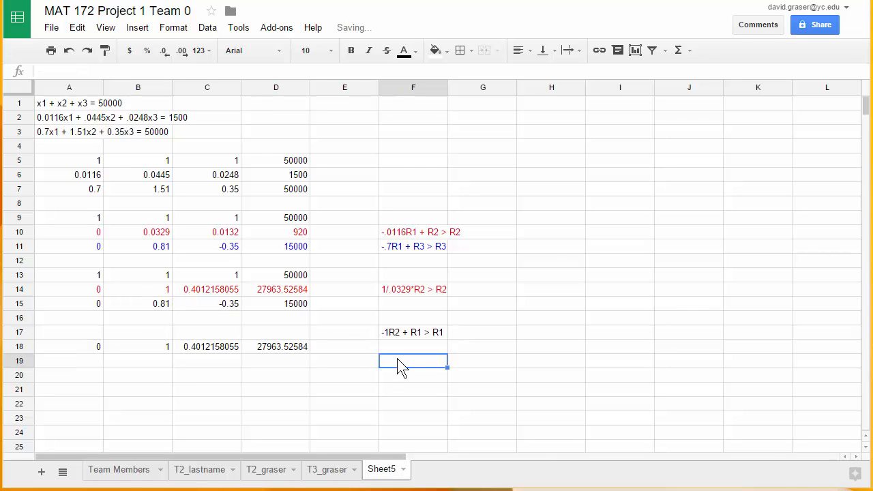
{"action": "type", "text": "-"}
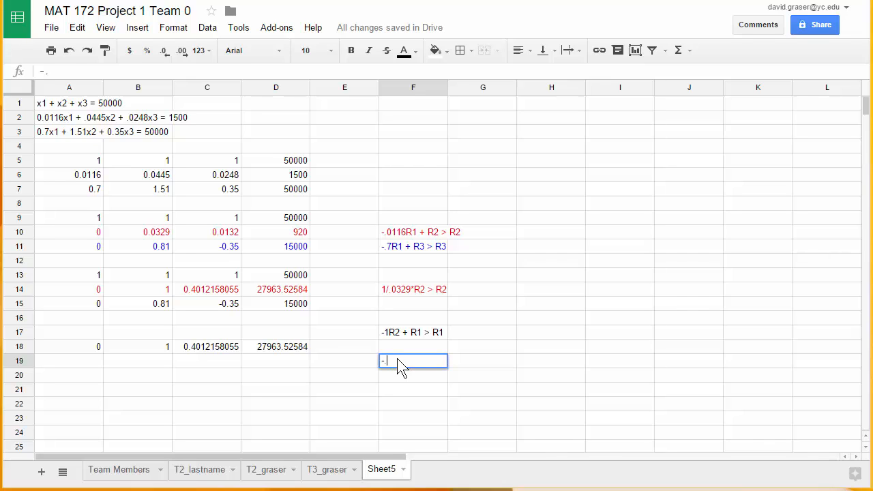
{"action": "type", "text": ".81R2 +"}
{"action": "type", "text": "R3 > R3"}
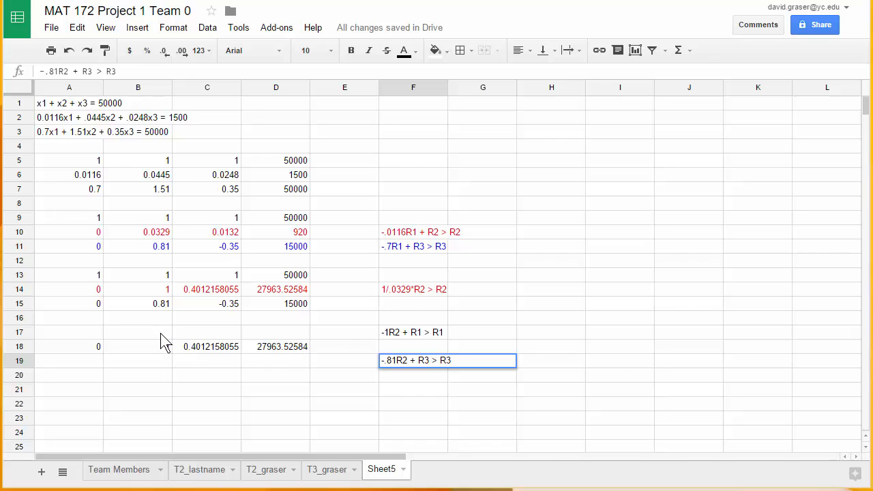
- Compute the new first row by entering =-1*A14+A13 in cell A17 and filling it across to D17
{"action": "left_click", "coordinate": [77, 333]}
{"action": "double_click", "coordinate": [78, 335]}
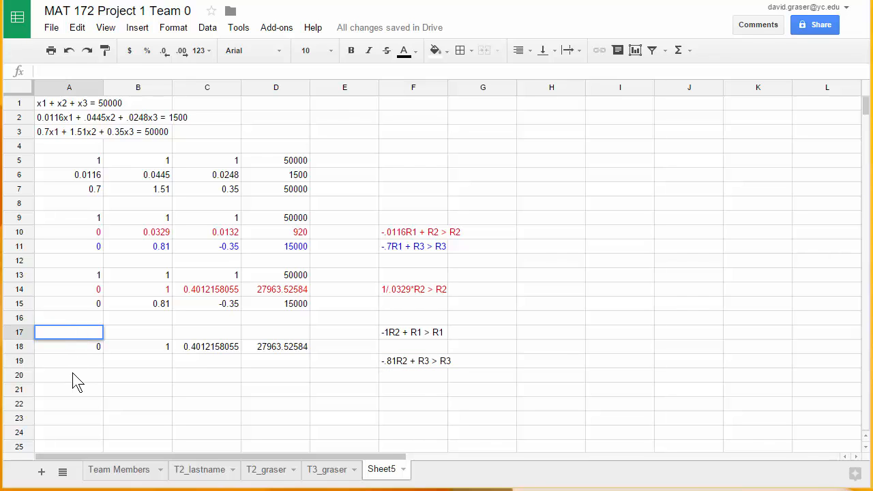
{"action": "type", "text": "="}
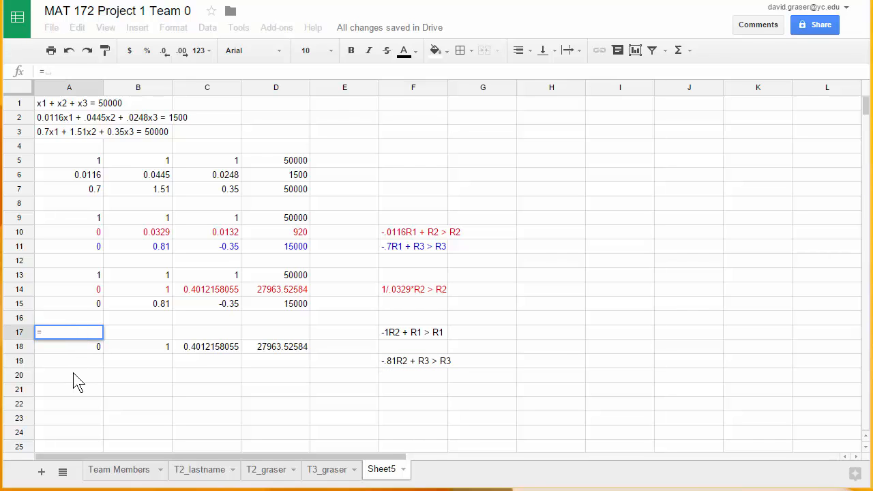
{"action": "type", "text": "-1"}
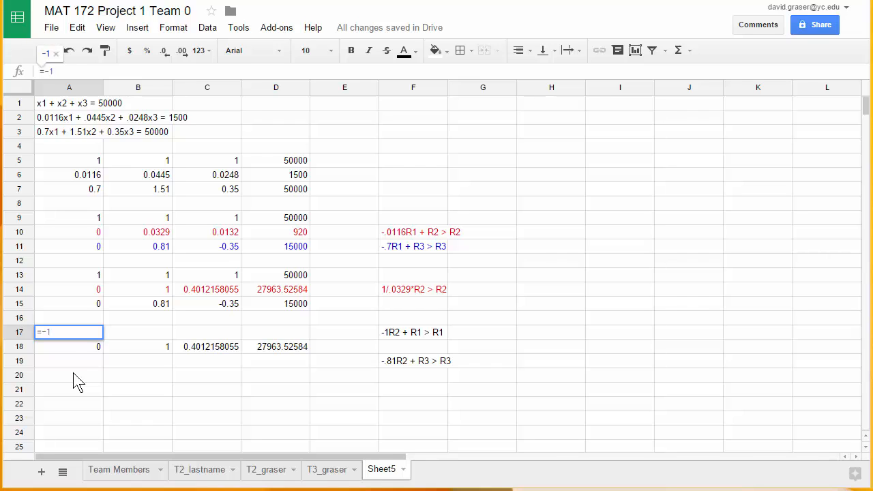
{"action": "type", "text": "*"}
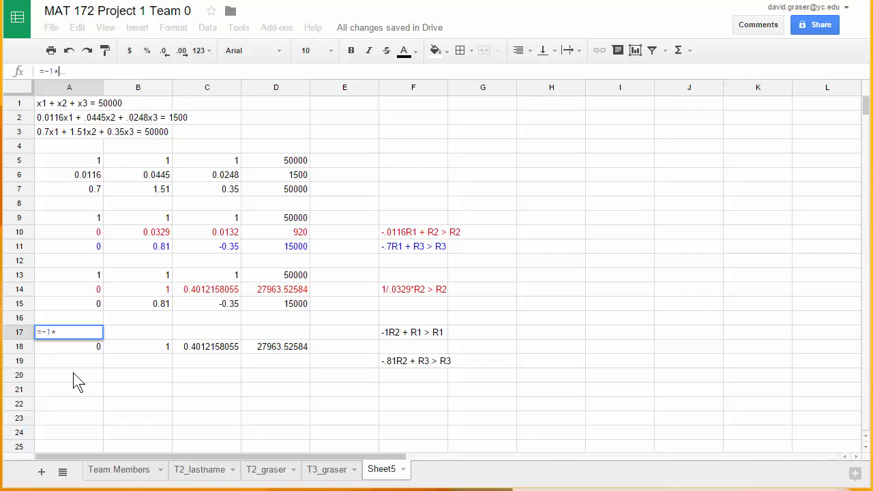
{"action": "left_click", "coordinate": [85, 292]}
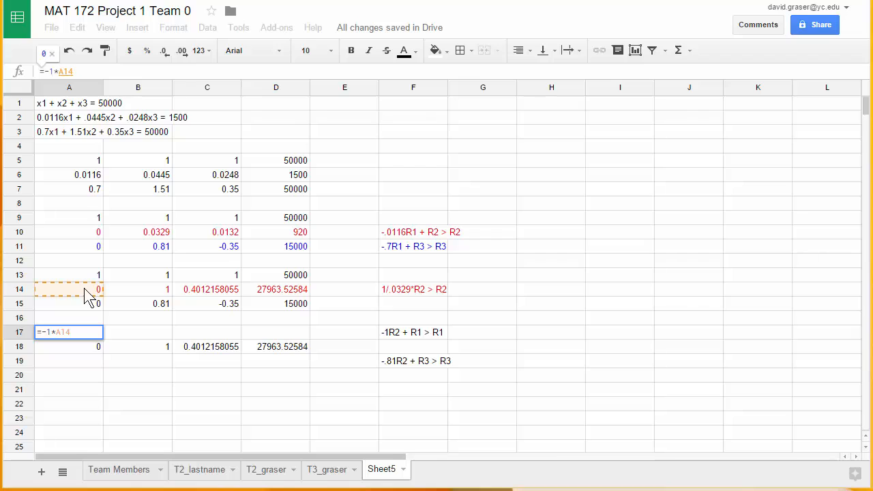
{"action": "type", "text": "+"}
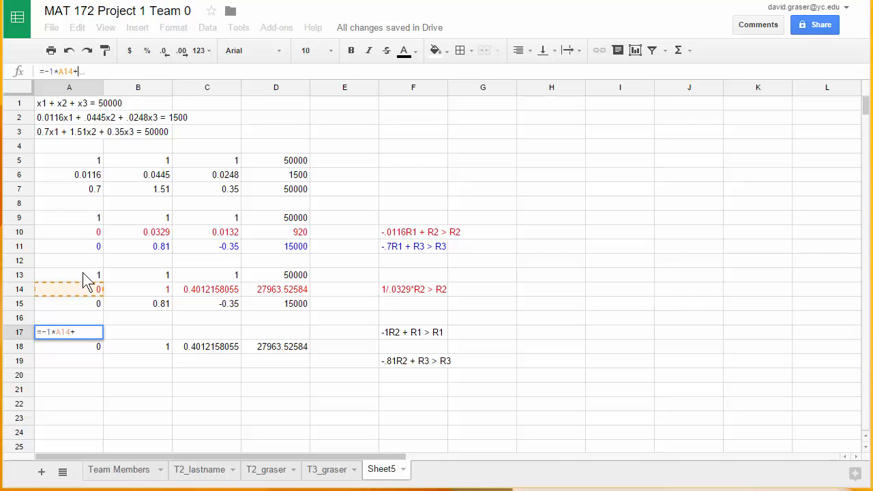
{"action": "left_click", "coordinate": [83, 274]}
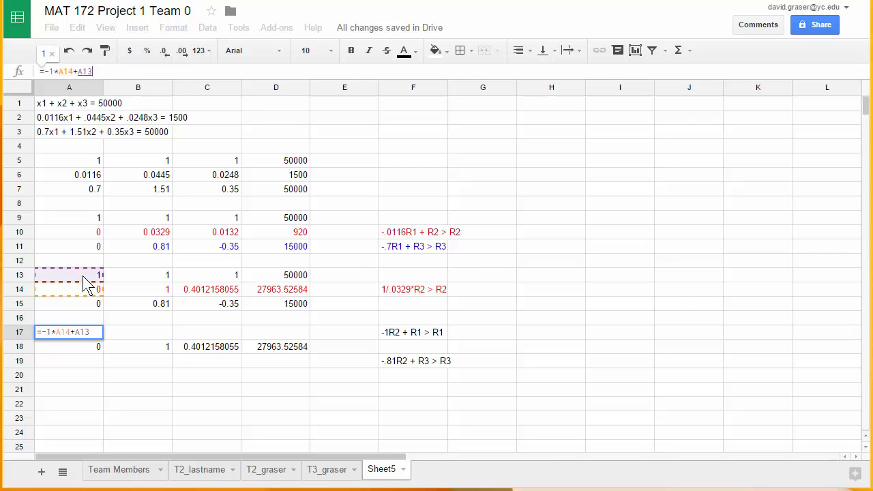
{"action": "key", "text": "Return"}
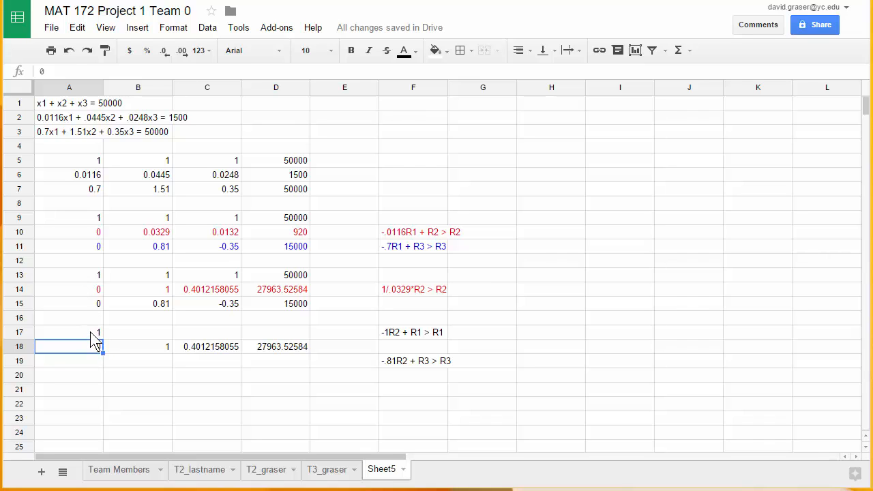
{"action": "left_click", "coordinate": [90, 332]}
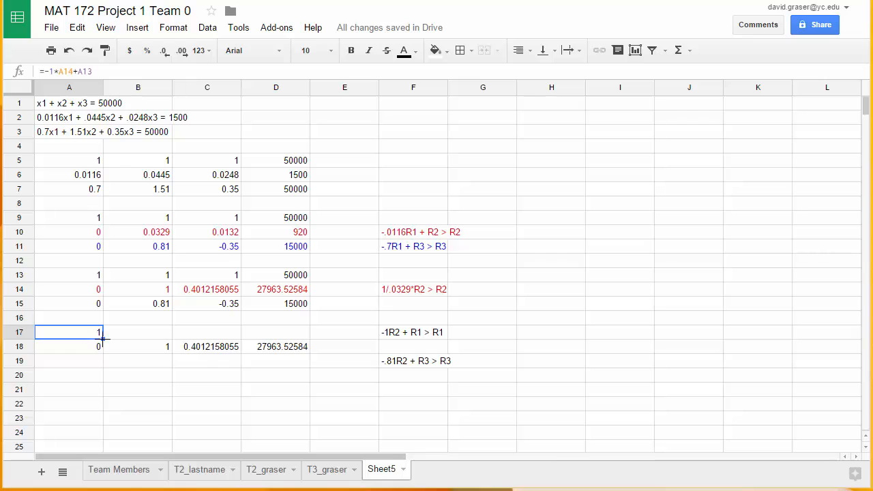
{"action": "left_click_drag", "start_coordinate": [103, 337], "coordinate": [272, 335]}
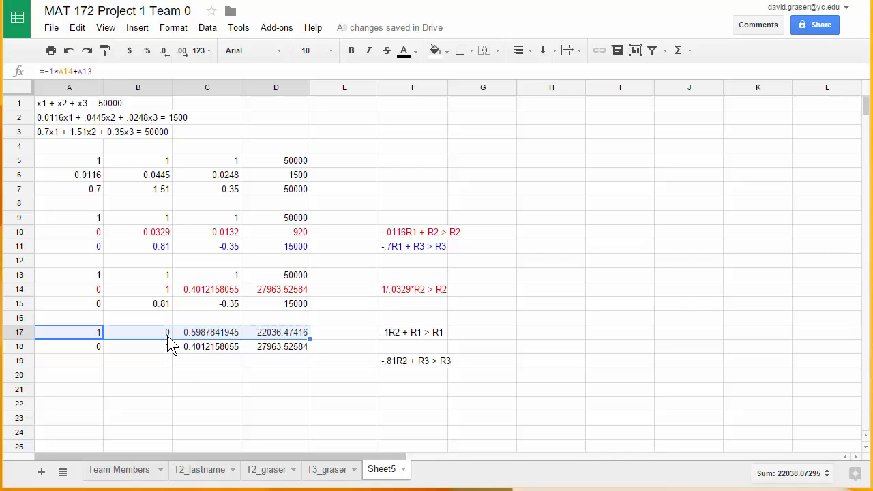
- Compute the new third row by entering =-.81*A14+A15 in cell A19 and filling it across to D19
{"action": "left_click", "coordinate": [83, 362]}
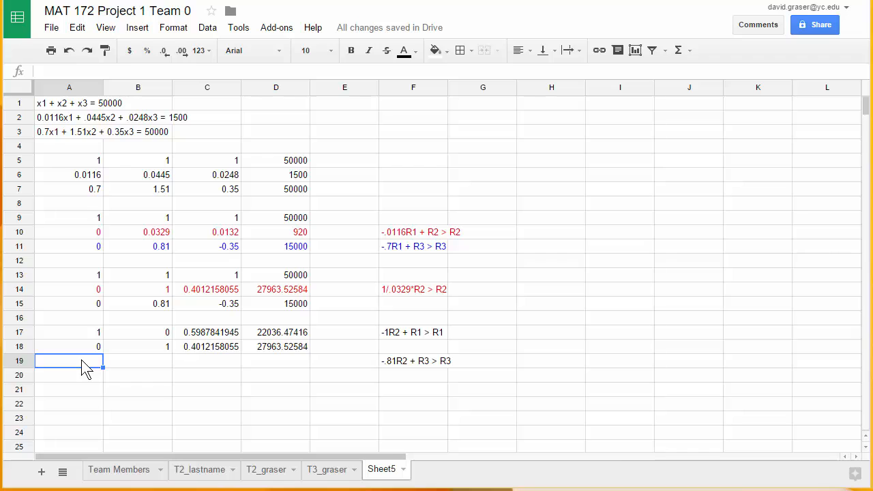
{"action": "type", "text": "=-.81*"}
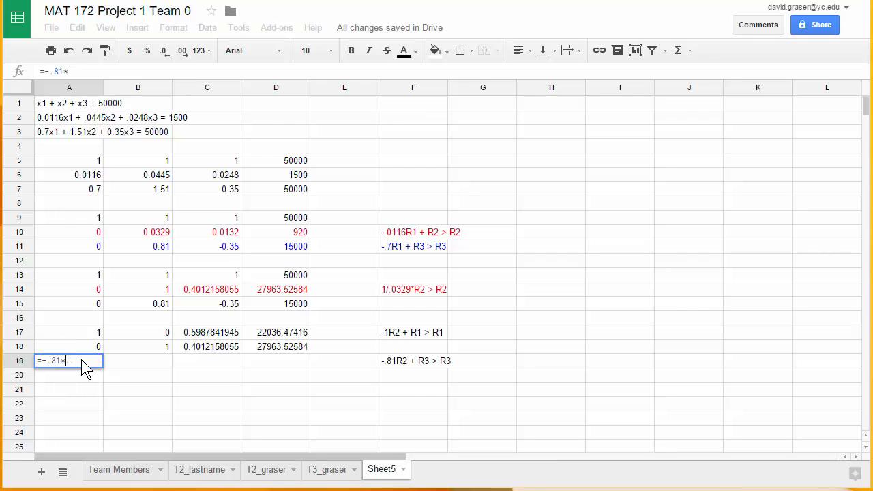
{"action": "left_click", "coordinate": [87, 295]}
{"action": "type", "text": "+"}
{"action": "left_click", "coordinate": [89, 307]}
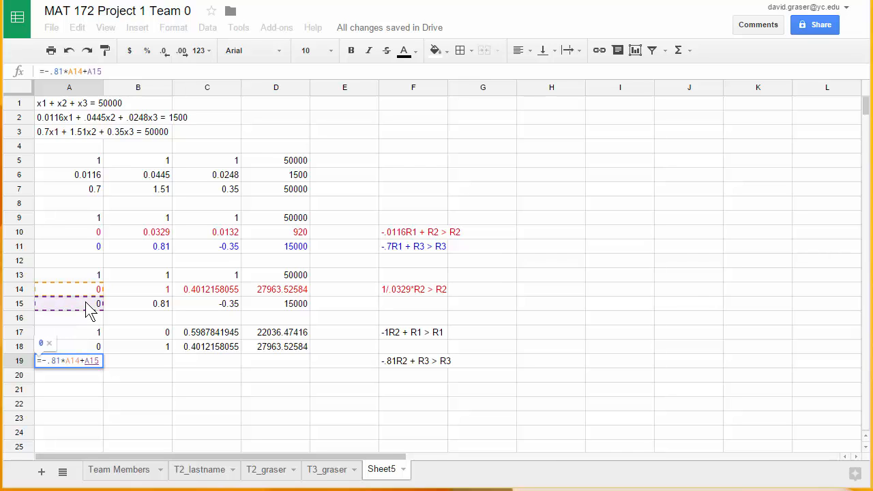
{"action": "key", "text": "Return"}
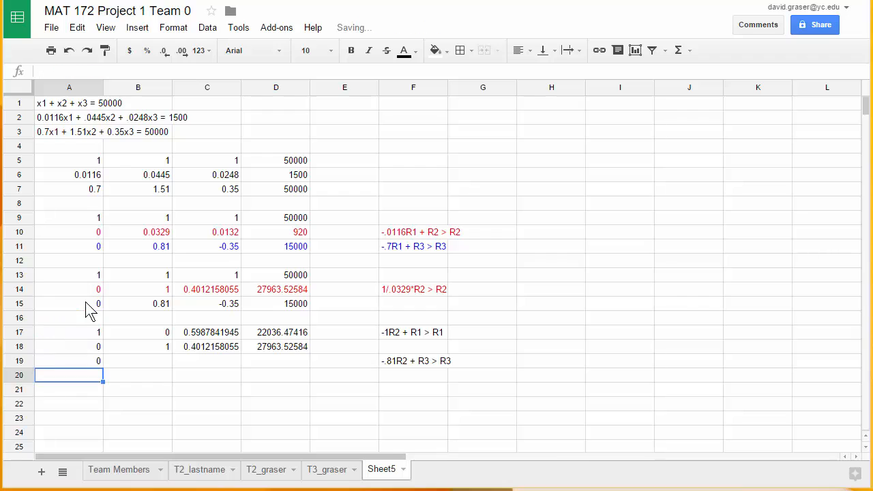
{"action": "left_click", "coordinate": [89, 360]}
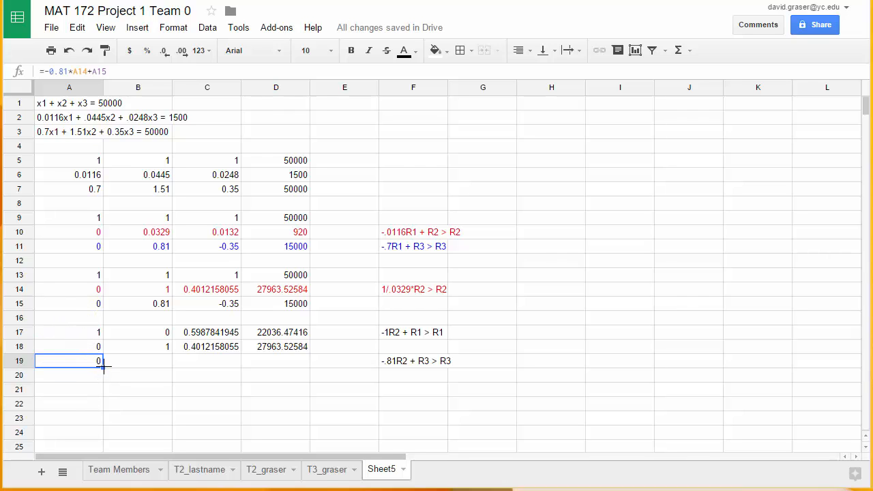
{"action": "left_click_drag", "start_coordinate": [104, 366], "coordinate": [240, 365]}
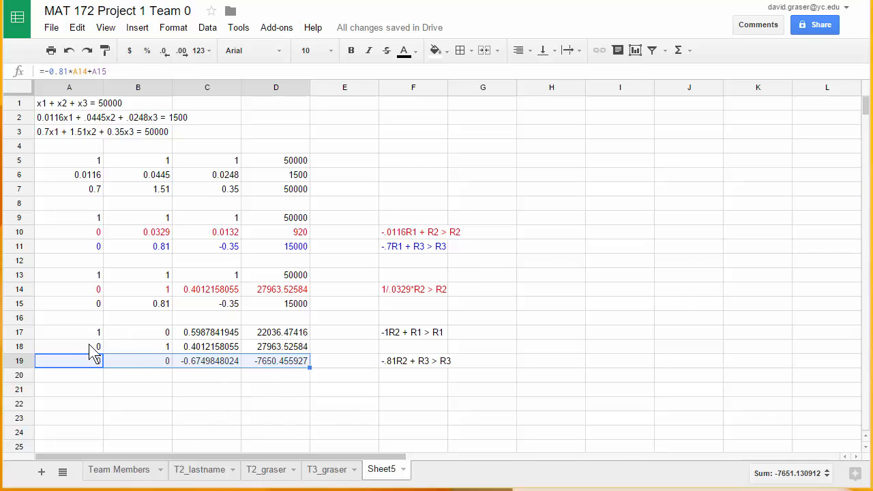
- Copy the first two rows A17:D18 and paste only their values into the block starting at A21
{"action": "left_click", "coordinate": [71, 332]}
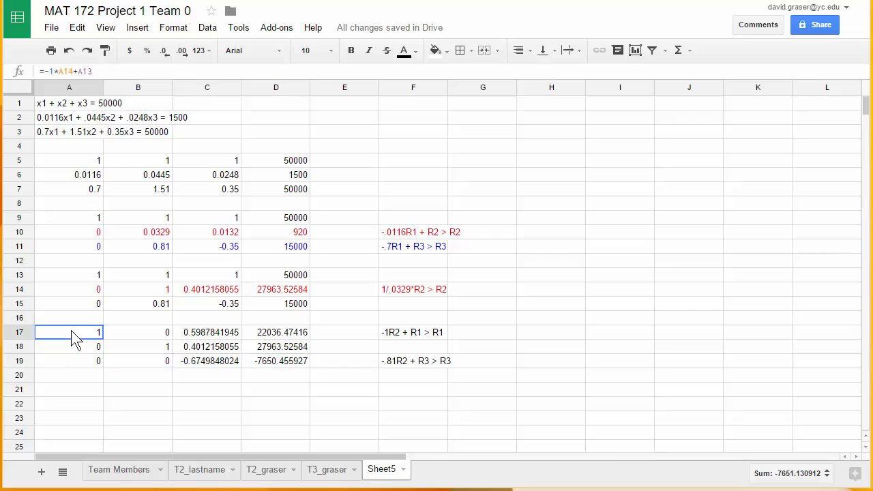
{"action": "left_click_drag", "start_coordinate": [71, 332], "coordinate": [268, 354]}
{"action": "right_click", "coordinate": [268, 351]}
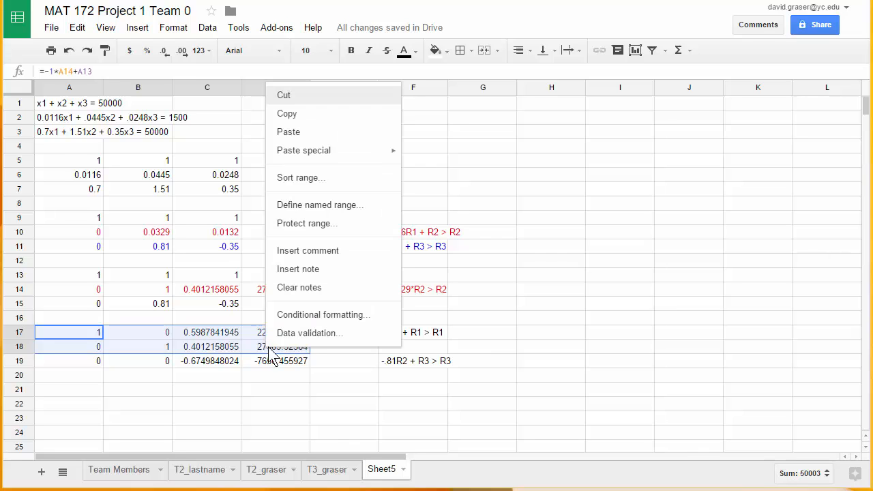
{"action": "left_click", "coordinate": [279, 113]}
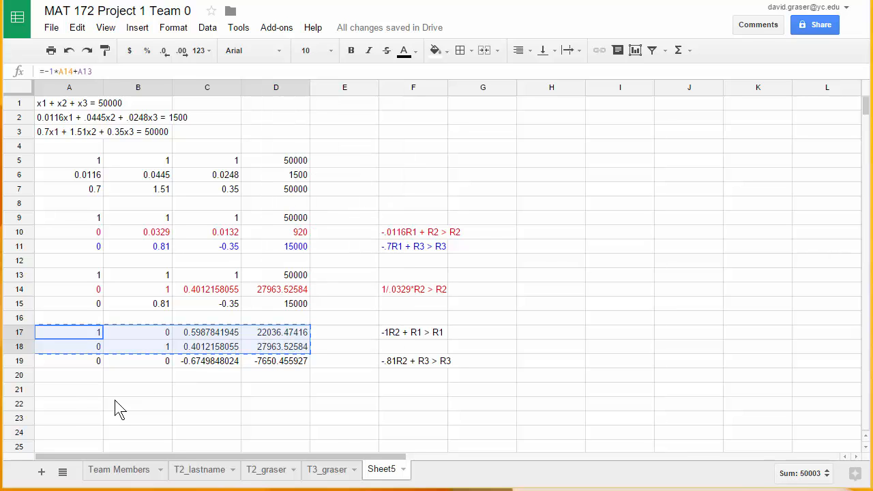
{"action": "left_click", "coordinate": [71, 395]}
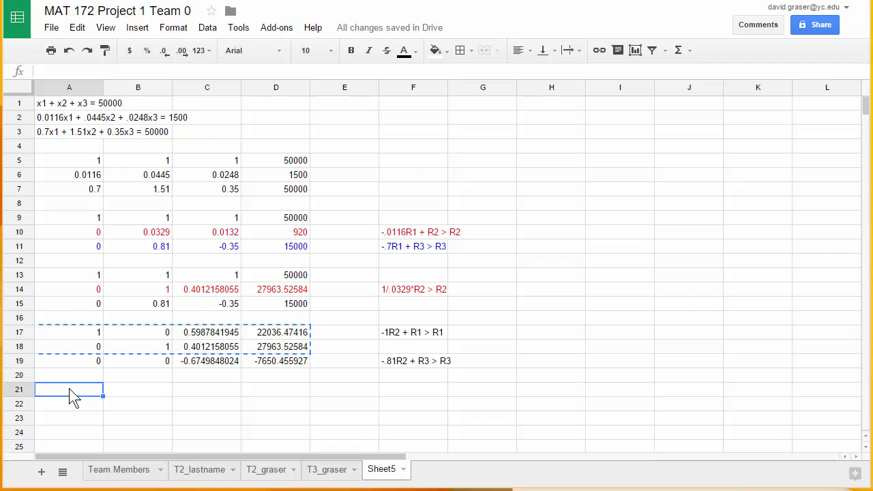
{"action": "right_click", "coordinate": [72, 395]}
{"action": "mouse_move", "coordinate": [125, 196]}
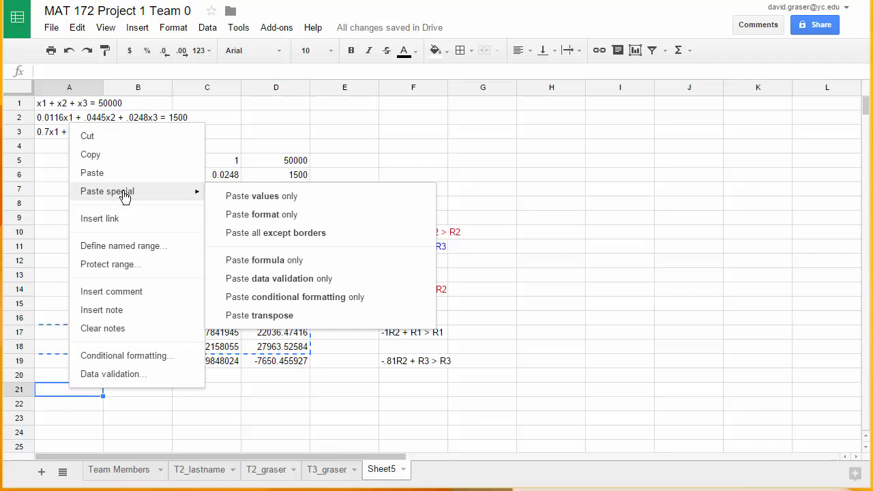
{"action": "left_click", "coordinate": [248, 196]}
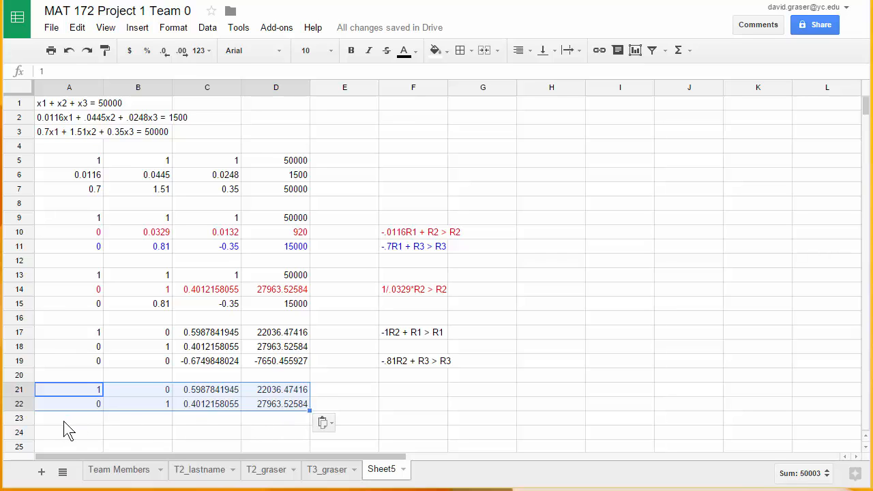
- Color the text of A17:F17 red and A19:F19 blue, including their row operation notes
{"action": "left_click", "coordinate": [59, 334]}
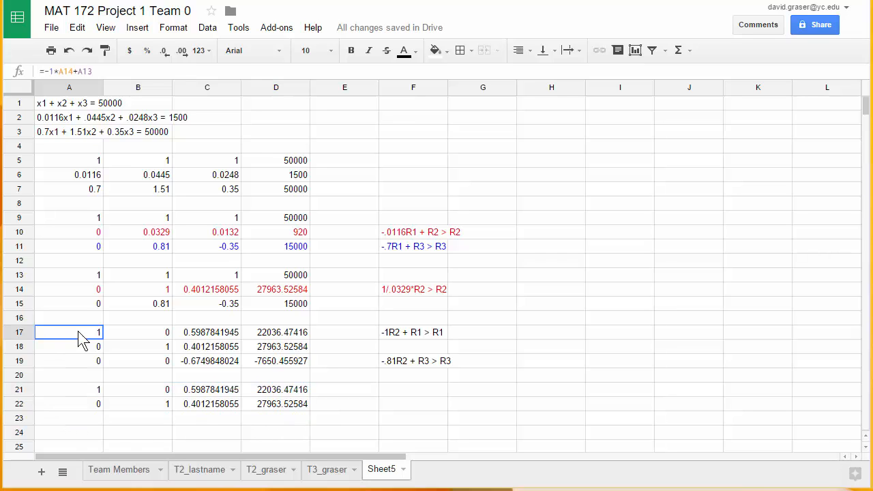
{"action": "left_click_drag", "start_coordinate": [78, 334], "coordinate": [398, 337]}
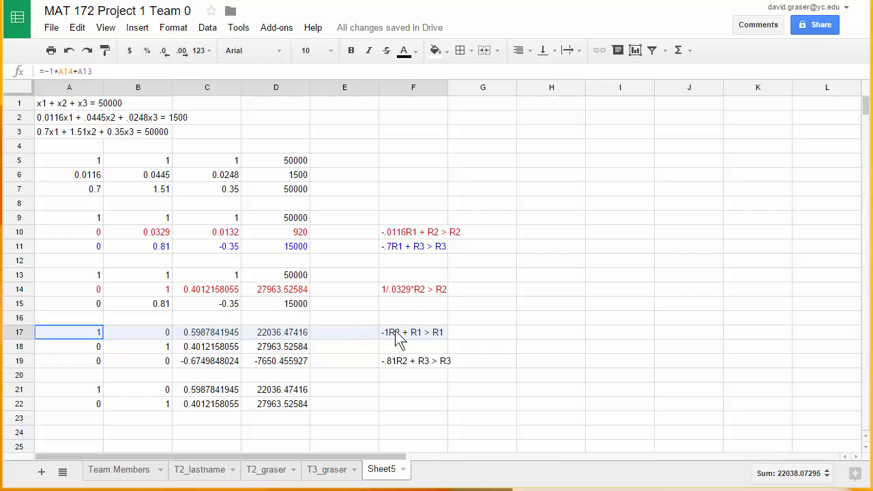
{"action": "left_click", "coordinate": [416, 54]}
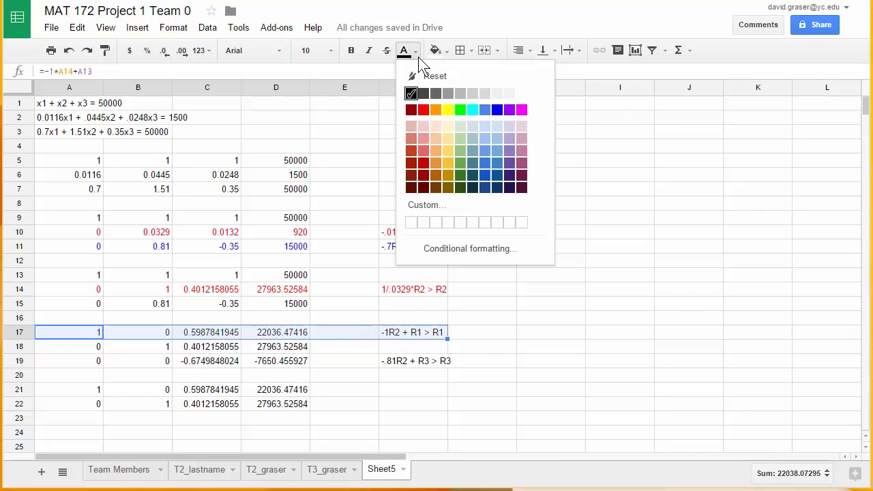
{"action": "left_click", "coordinate": [421, 111]}
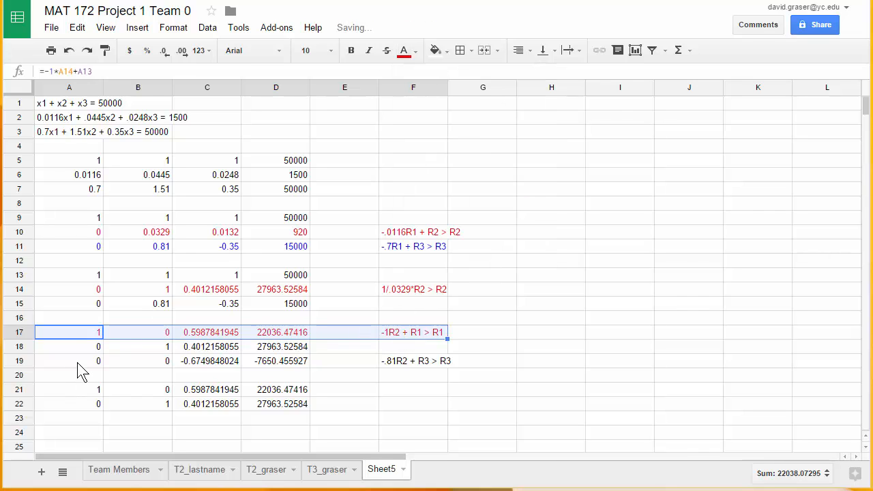
{"action": "left_click_drag", "start_coordinate": [85, 361], "coordinate": [395, 365]}
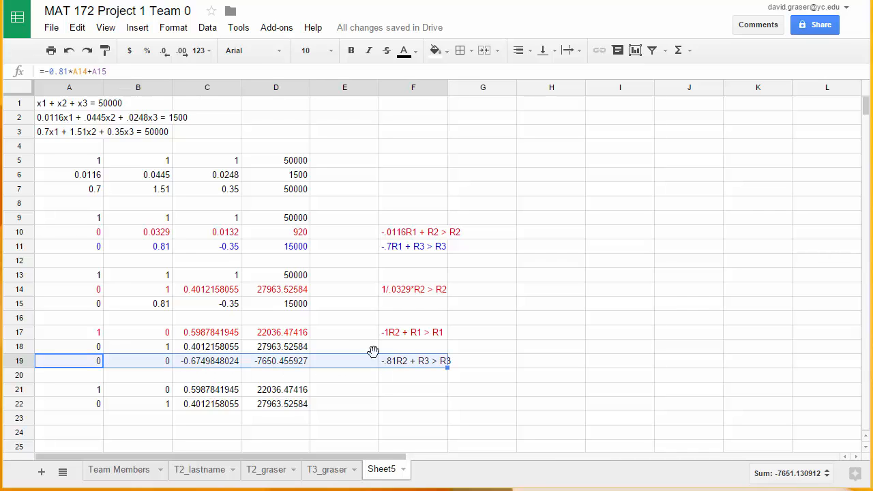
{"action": "left_click", "coordinate": [418, 56]}
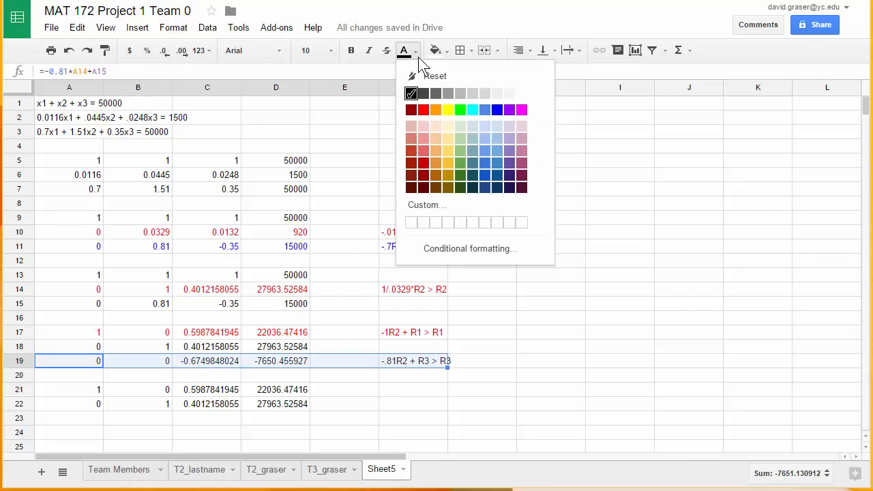
{"action": "left_click", "coordinate": [496, 112]}
- Write the row operation note 1/-0.6749848024R3 > R3 in cell F23
{"action": "left_click", "coordinate": [83, 425]}
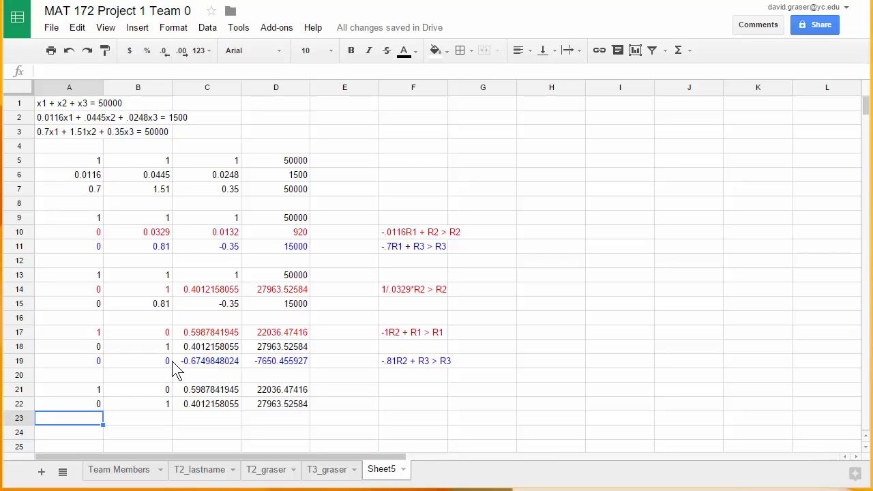
{"action": "left_click", "coordinate": [395, 421]}
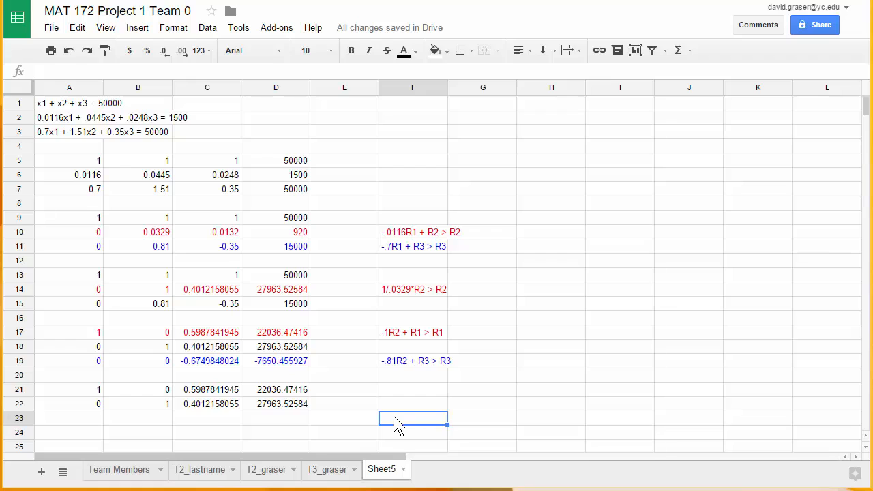
{"action": "type", "text": "1/-0.674984"}
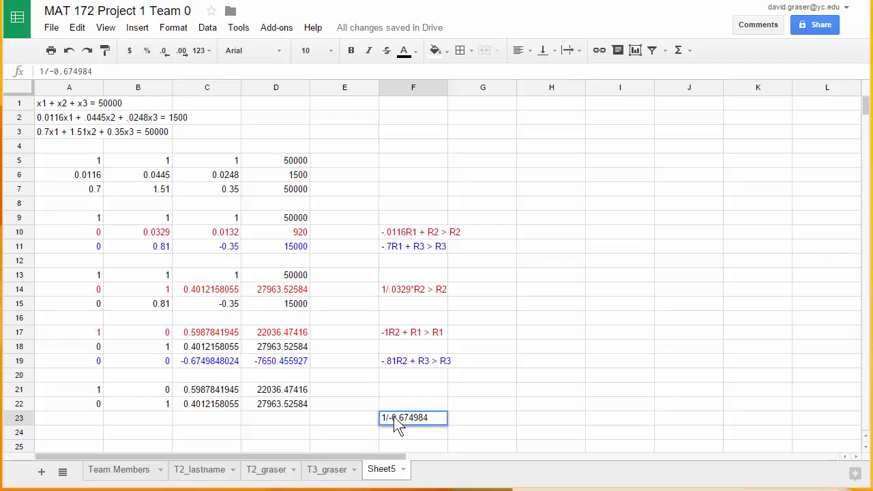
{"action": "type", "text": "8024"}
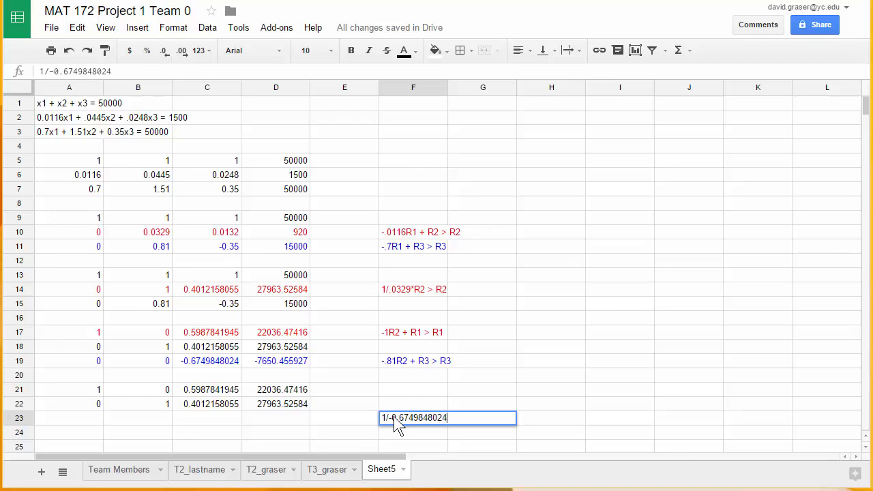
{"action": "type", "text": "R3 > R3"}
{"action": "key", "text": "Return"}
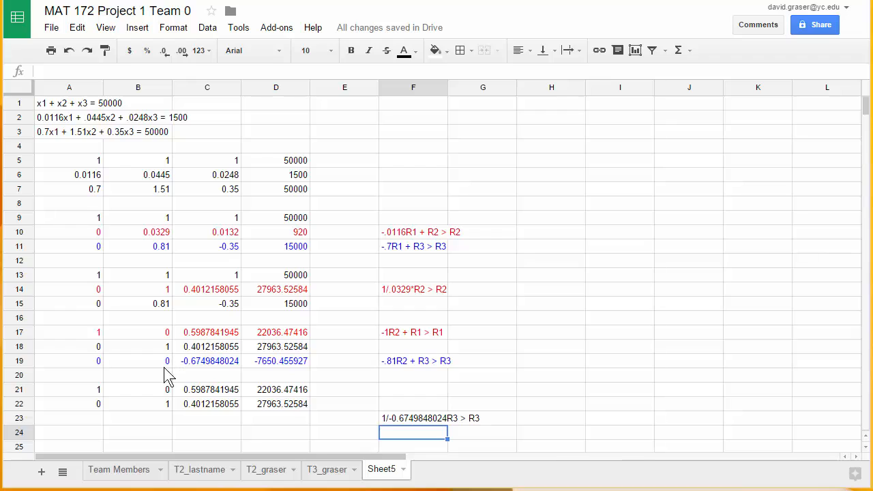
- Compute the scaled third row by entering =1/$C$19*A19 in cell A23 and filling it across to D23
{"action": "left_click", "coordinate": [81, 419]}
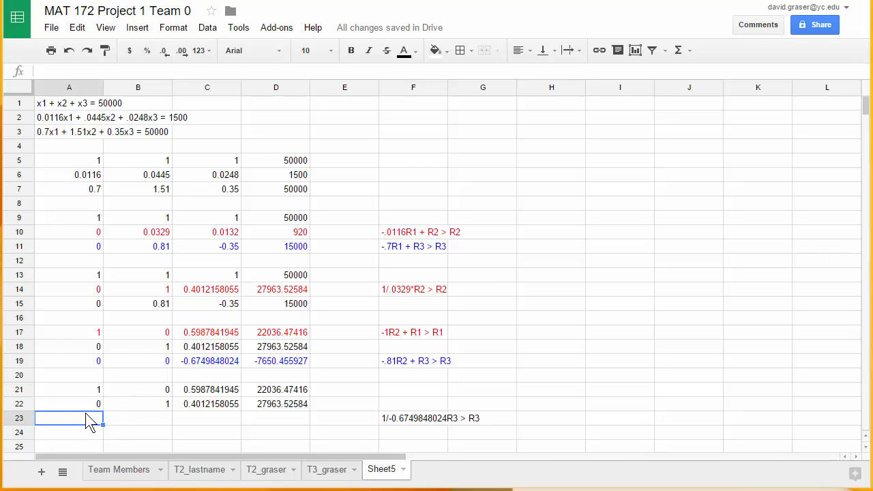
{"action": "type", "text": "=1/"}
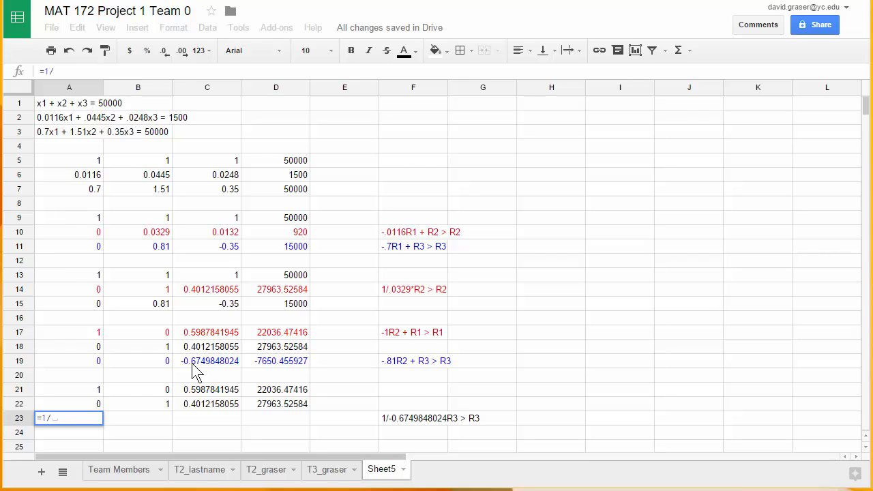
{"action": "type", "text": "$C"}
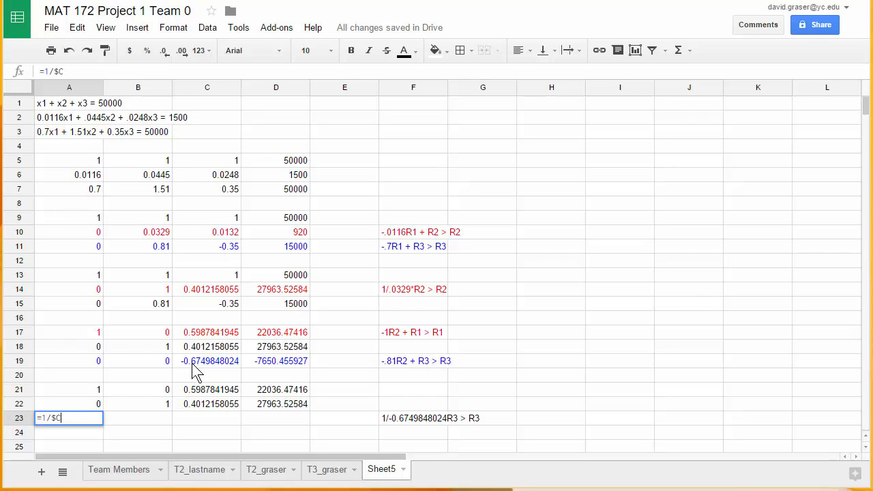
{"action": "type", "text": "$19"}
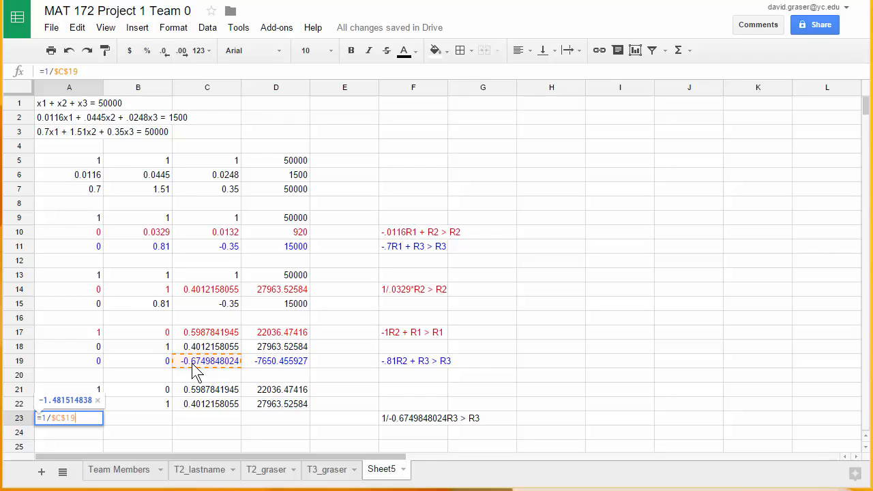
{"action": "type", "text": "*"}
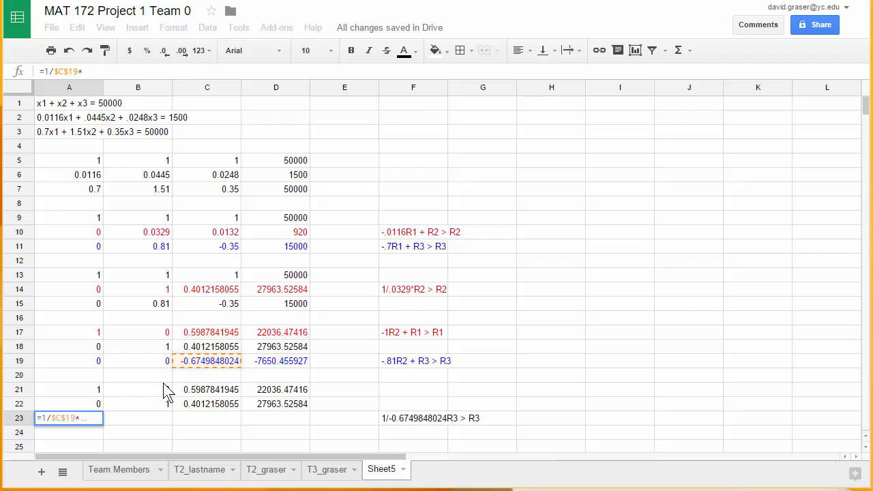
{"action": "left_click", "coordinate": [91, 361]}
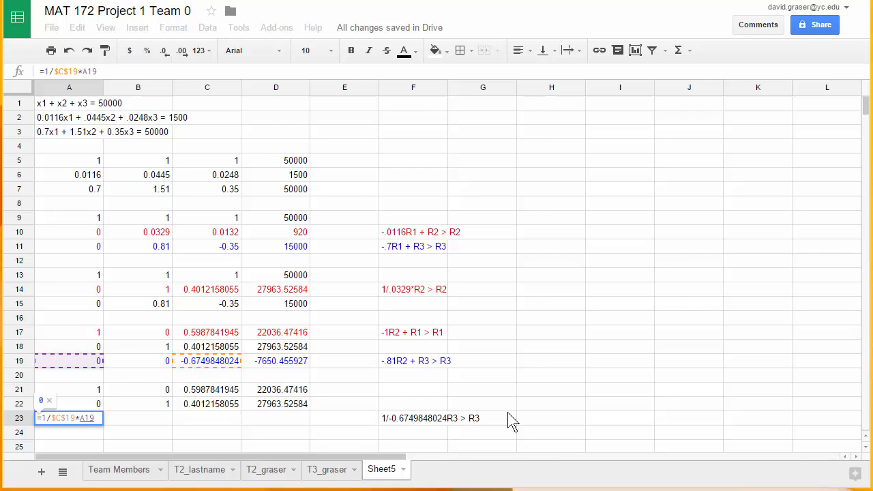
{"action": "key", "text": "Return"}
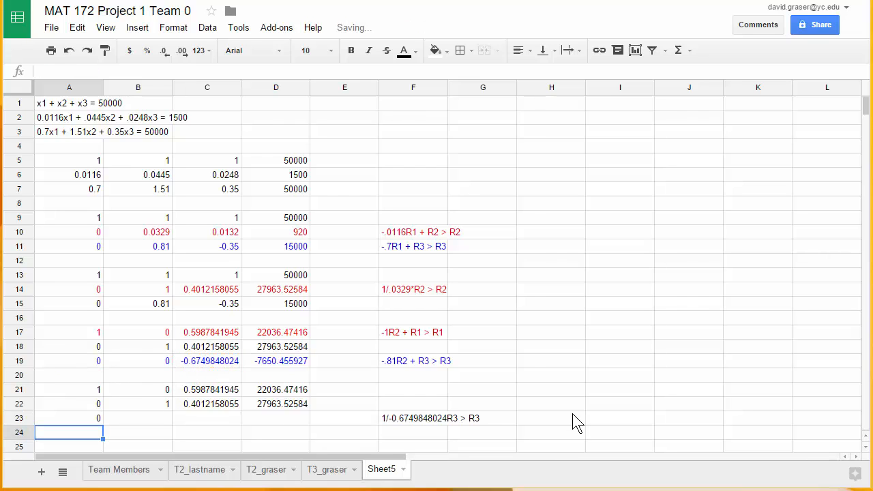
{"action": "left_click", "coordinate": [90, 418]}
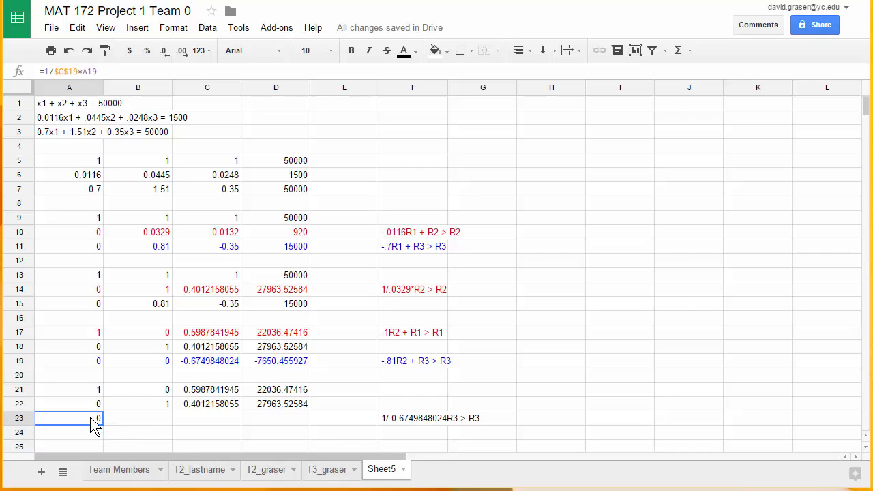
{"action": "left_click_drag", "start_coordinate": [103, 424], "coordinate": [264, 423]}
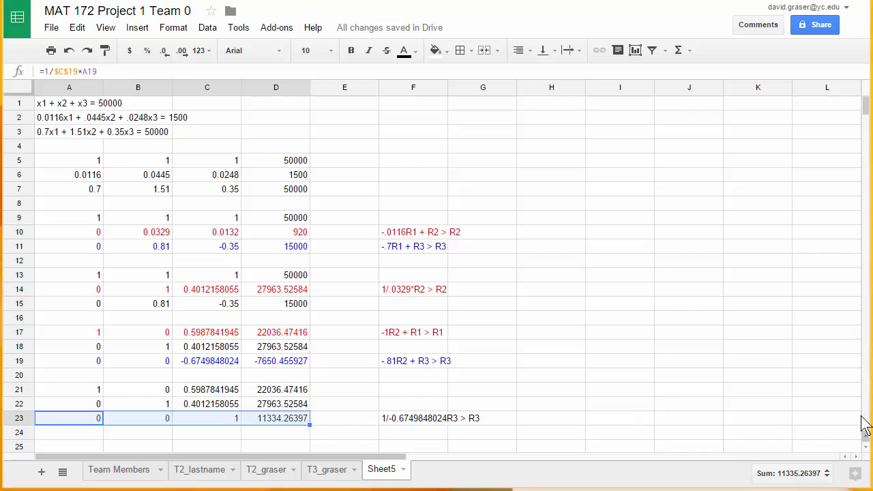
- Copy the scaled third row A23:D23 and paste only its values into the row starting at A27
{"action": "left_click_drag", "start_coordinate": [864, 104], "coordinate": [866, 123]}
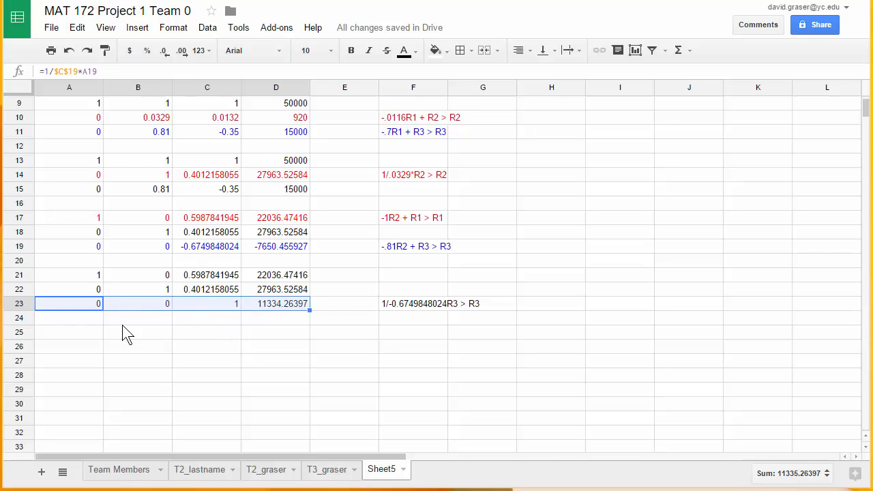
{"action": "right_click", "coordinate": [266, 302]}
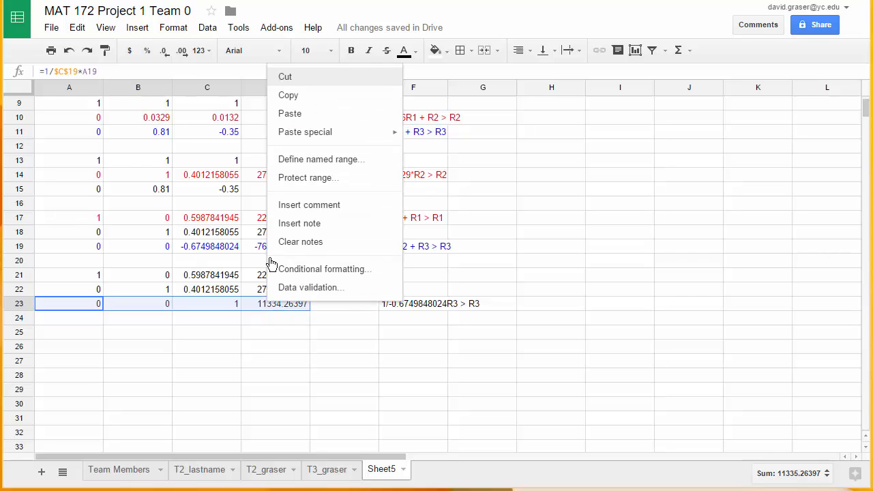
{"action": "left_click", "coordinate": [292, 97]}
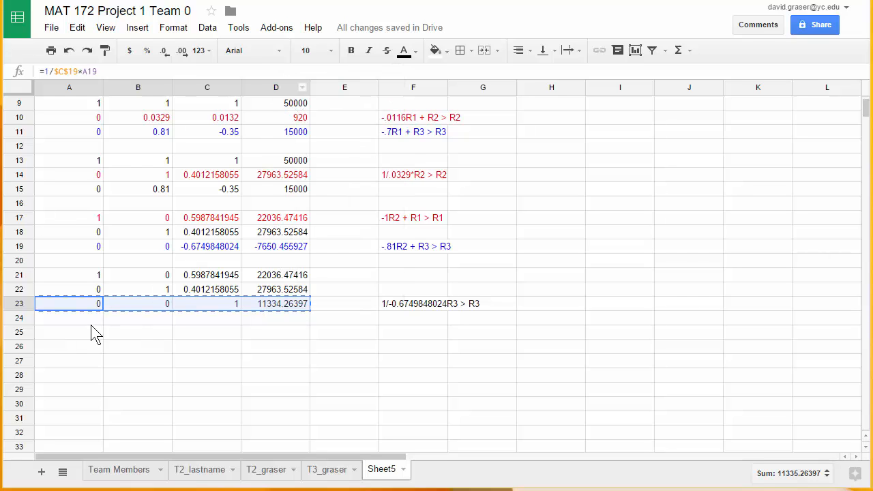
{"action": "left_click", "coordinate": [65, 362]}
{"action": "right_click", "coordinate": [64, 361]}
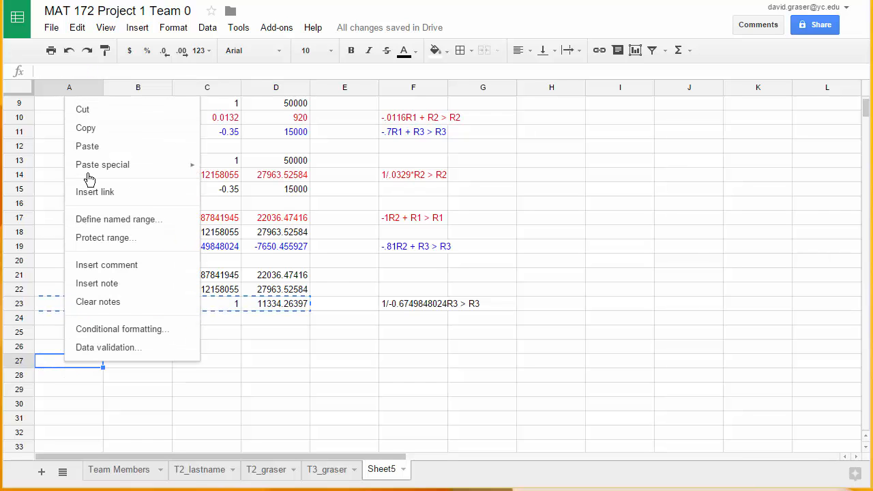
{"action": "mouse_move", "coordinate": [75, 166]}
{"action": "left_click", "coordinate": [240, 172]}
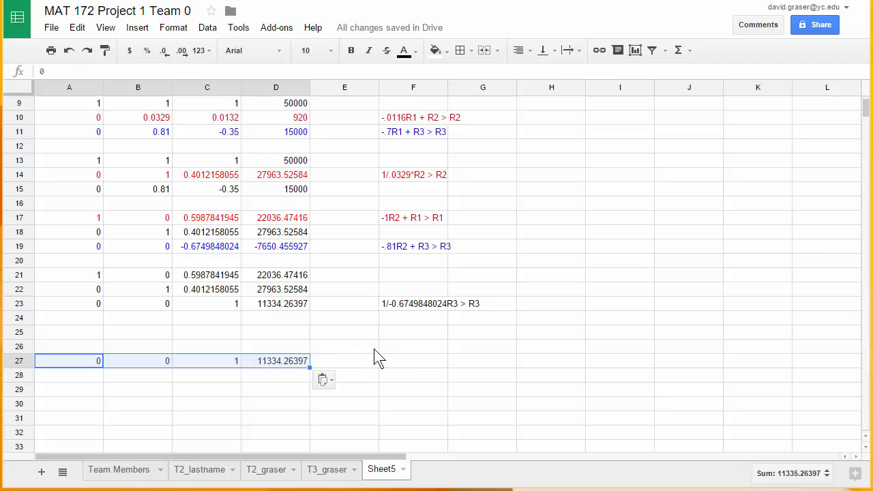
- Write the row operation note -.4012158055R3 + R2 > R2 in cell F26
{"action": "left_click", "coordinate": [394, 351]}
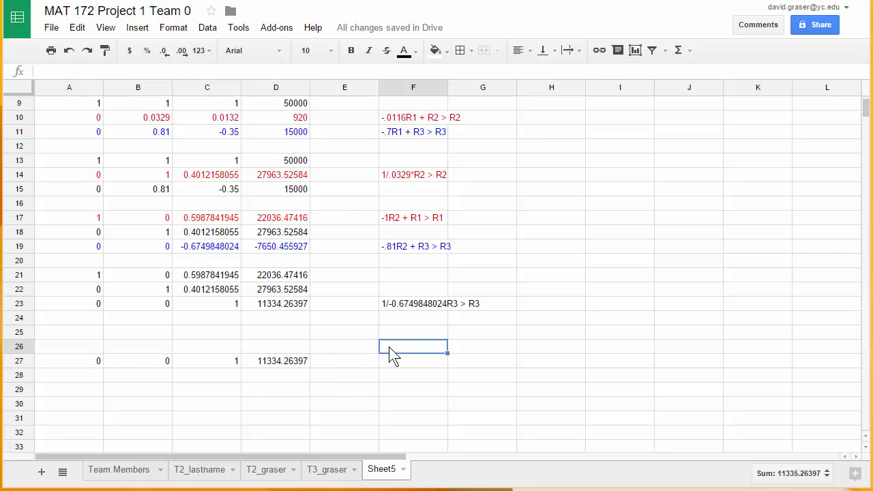
{"action": "type", "text": "-"}
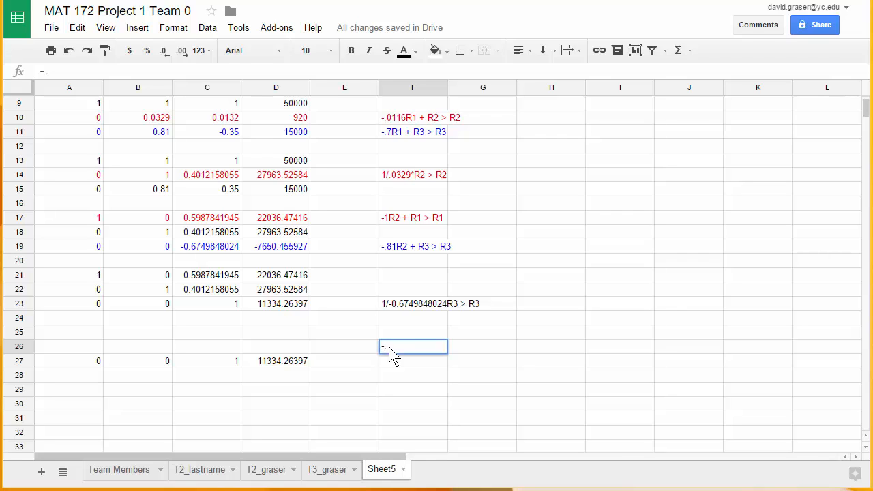
{"action": "type", "text": ".4012158055"}
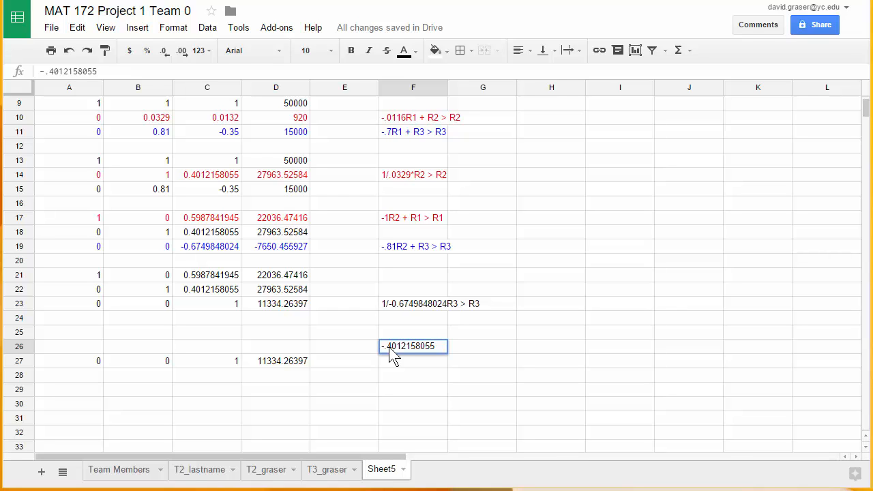
{"action": "type", "text": "R3 + "}
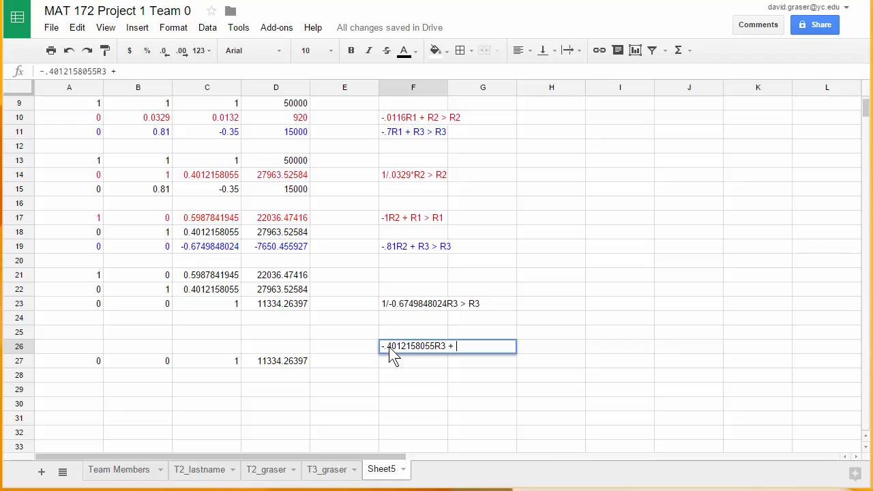
{"action": "type", "text": "R2 > R2"}
- Reuse the F26 note's text in cell F25, changing it to -.5987841945R3 + R1 > R1
{"action": "left_click", "coordinate": [388, 330]}
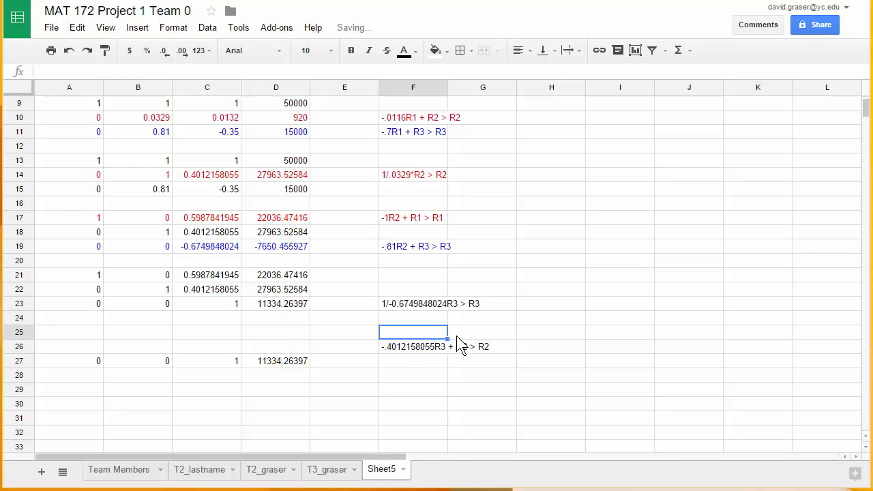
{"action": "key", "text": "ctrl+v"}
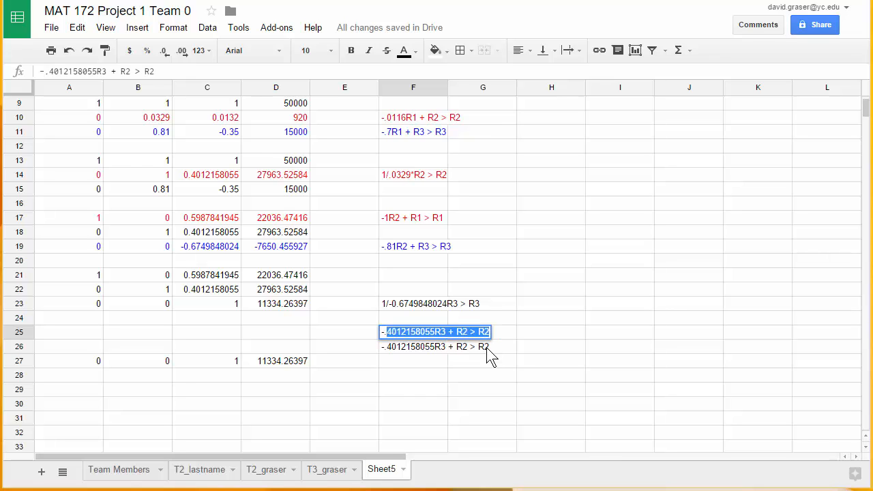
{"action": "type", "text": "5987"}
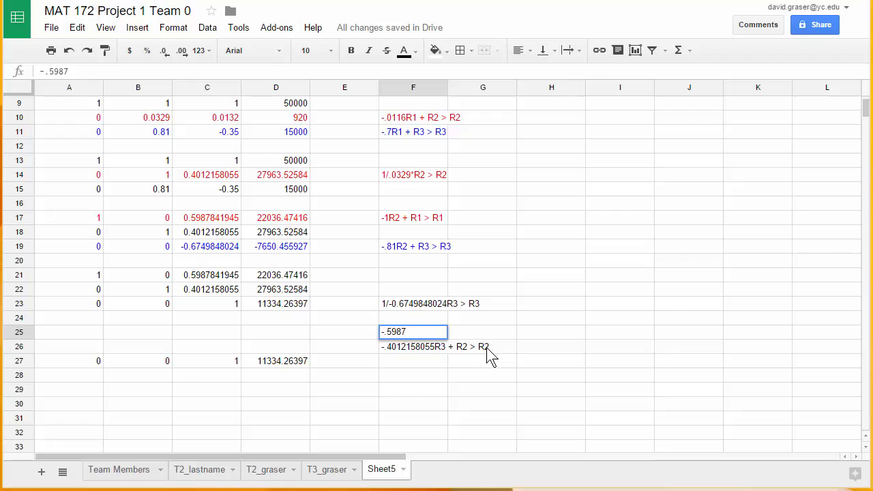
{"action": "type", "text": "841945R3 "}
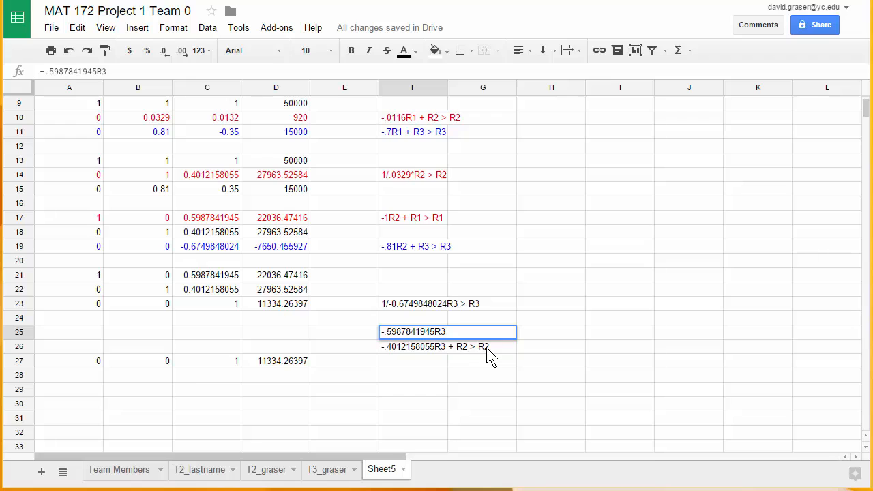
{"action": "type", "text": "+ R1 > R1"}
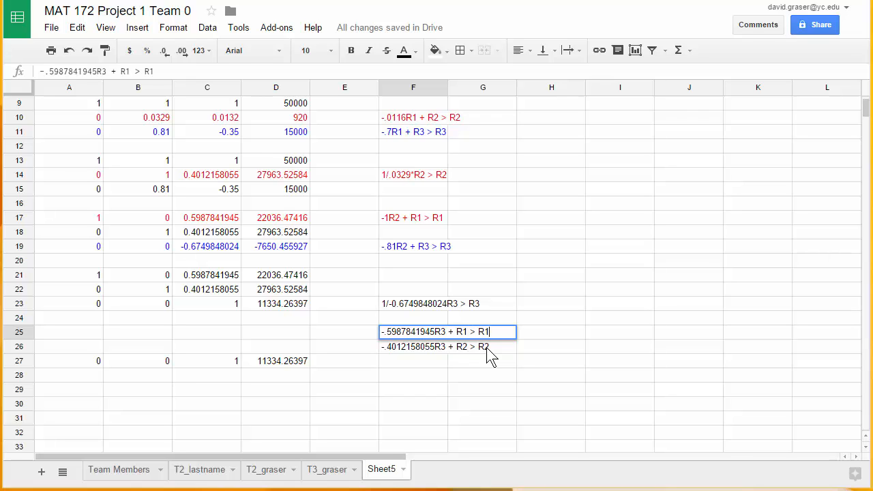
- Compute the new second row by entering =-$C$22*A23+A22 in cell A26 and filling it across to D26
{"action": "left_click", "coordinate": [71, 349]}
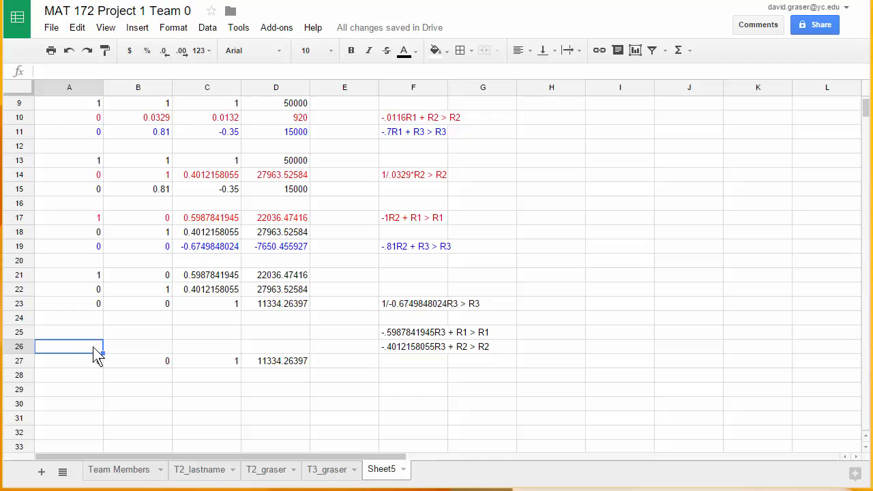
{"action": "type", "text": "="}
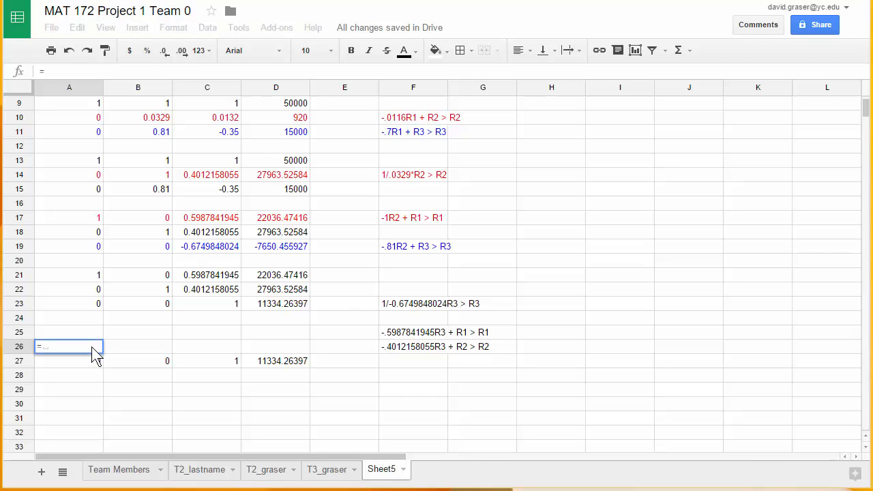
{"action": "type", "text": "-"}
{"action": "type", "text": "$C"}
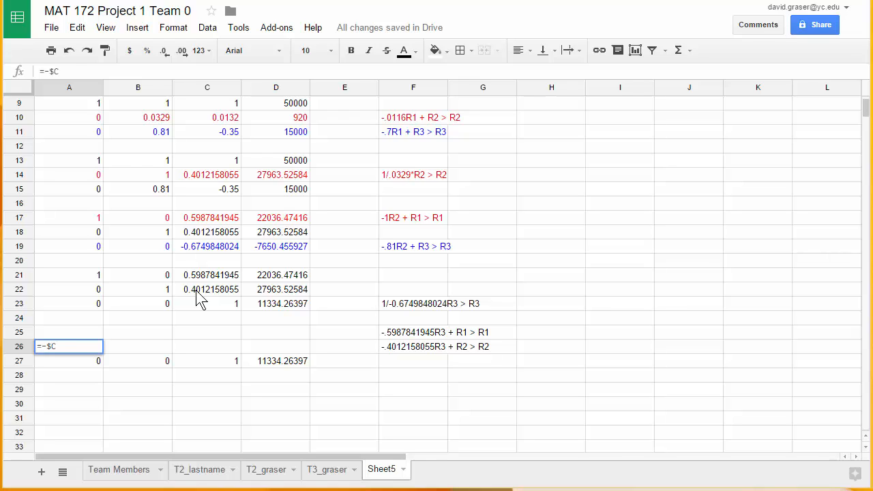
{"action": "type", "text": "$22"}
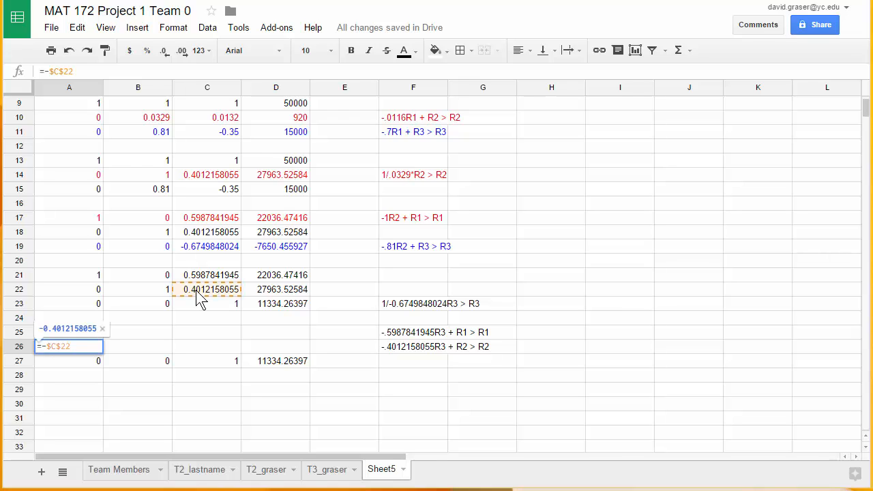
{"action": "type", "text": "*"}
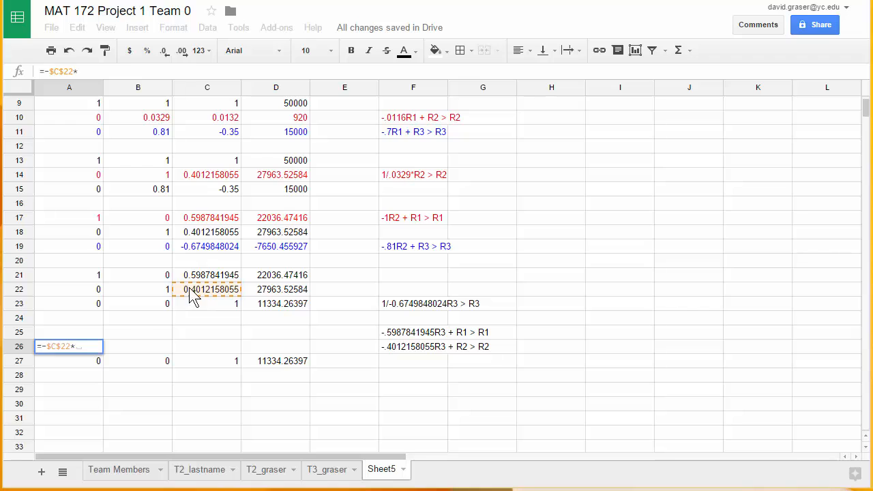
{"action": "left_click", "coordinate": [75, 306]}
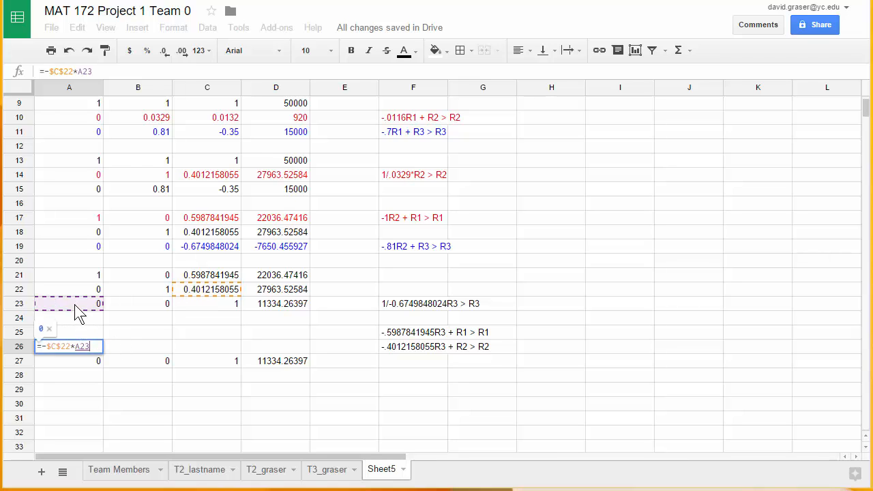
{"action": "type", "text": "+"}
{"action": "left_click", "coordinate": [77, 292]}
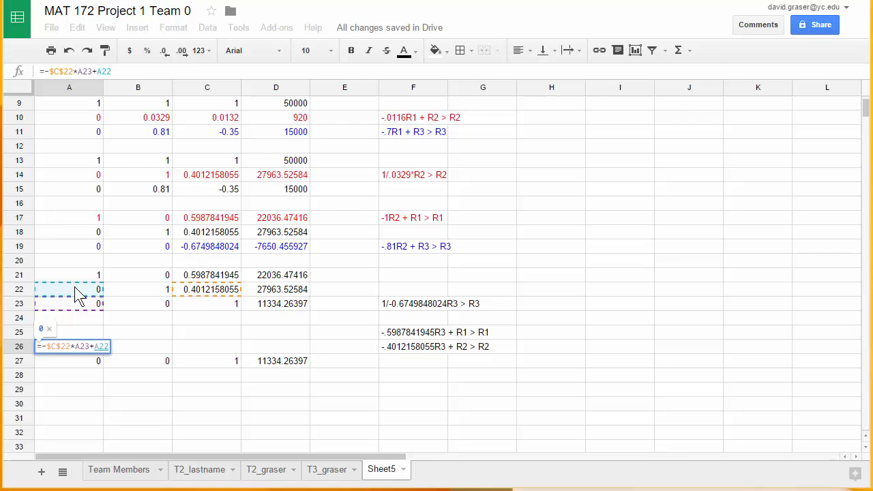
{"action": "key", "text": "Return"}
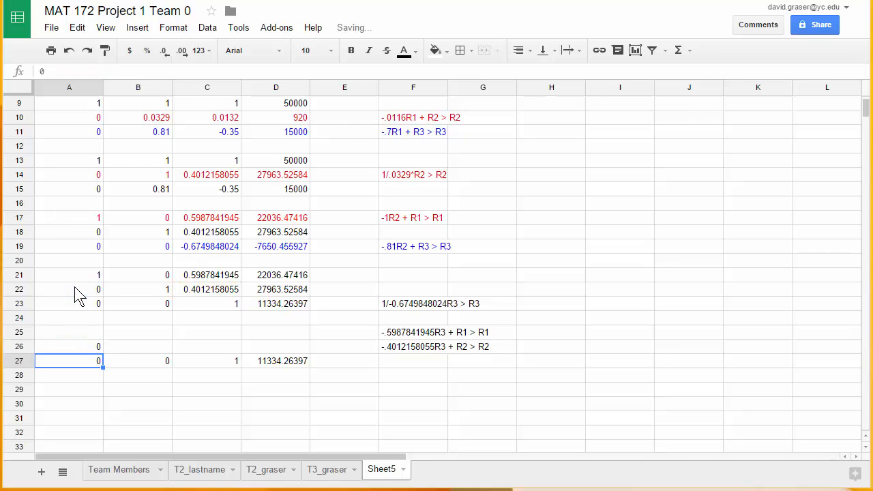
{"action": "left_click", "coordinate": [98, 347]}
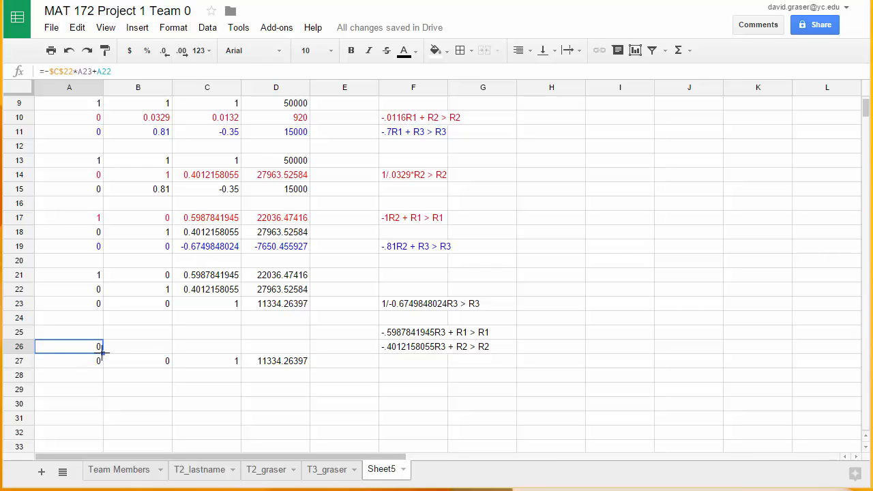
{"action": "left_click_drag", "start_coordinate": [102, 351], "coordinate": [267, 354]}
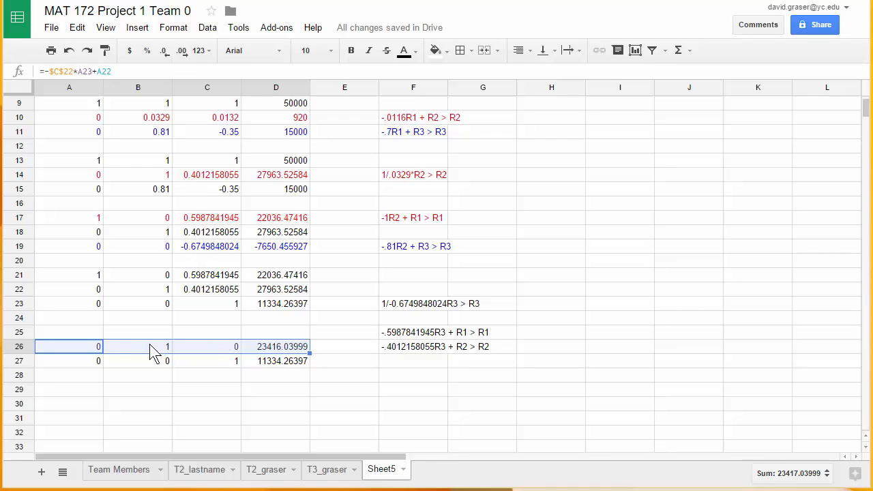
- Compute the new first row by entering =-$C$21*A23+A21 in cell A25 and filling it across to D25
{"action": "left_click", "coordinate": [81, 334]}
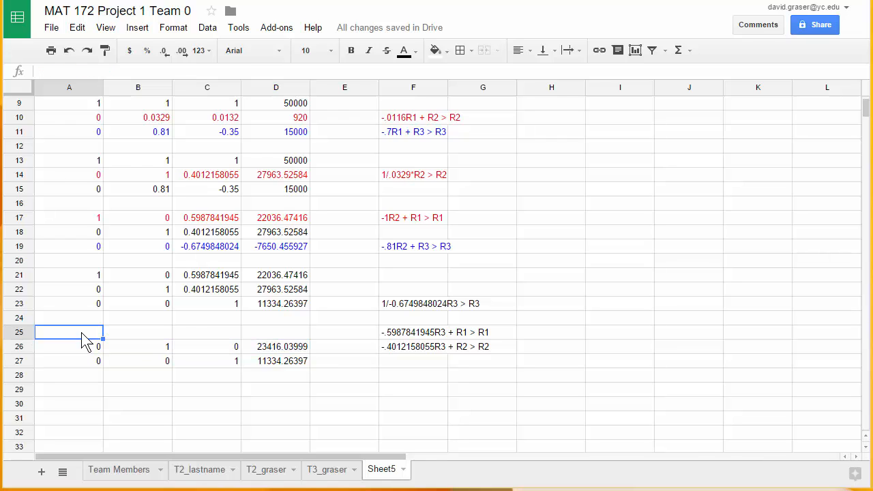
{"action": "type", "text": "="}
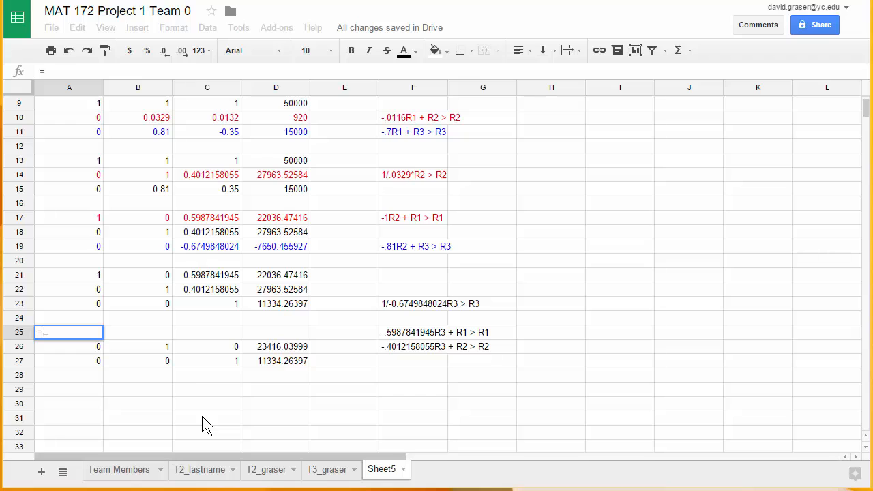
{"action": "type", "text": "-$"}
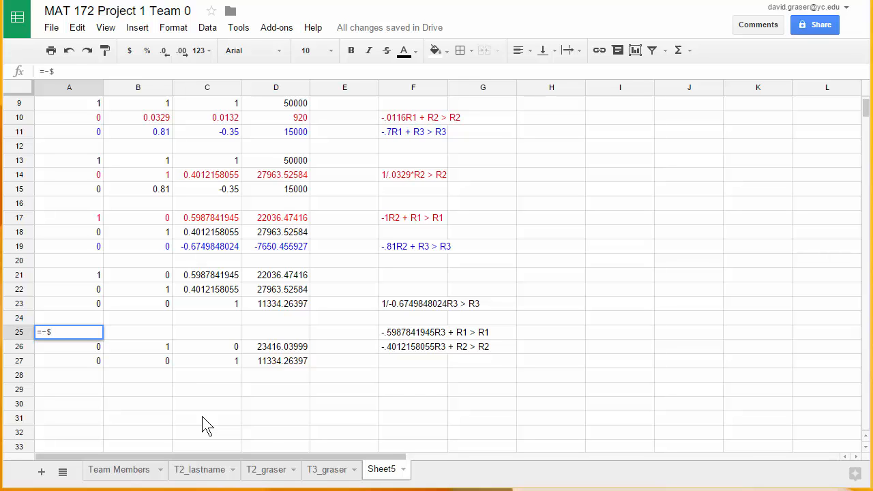
{"action": "type", "text": "C$21"}
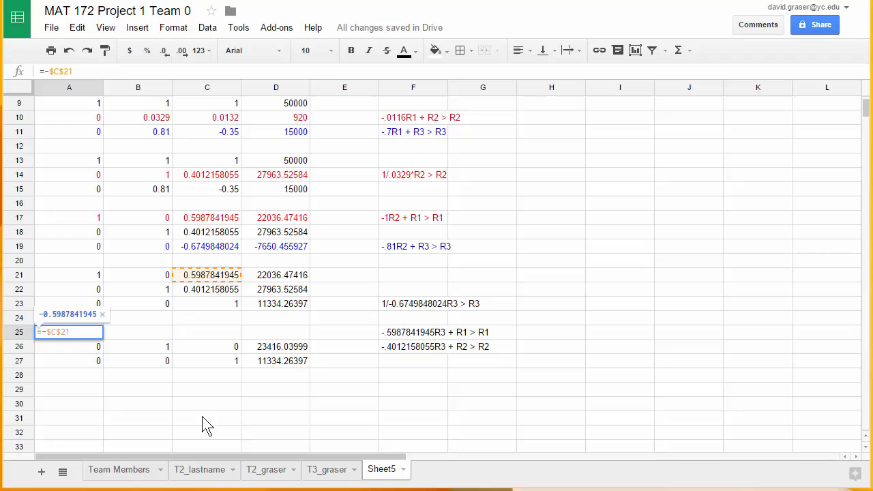
{"action": "type", "text": "*"}
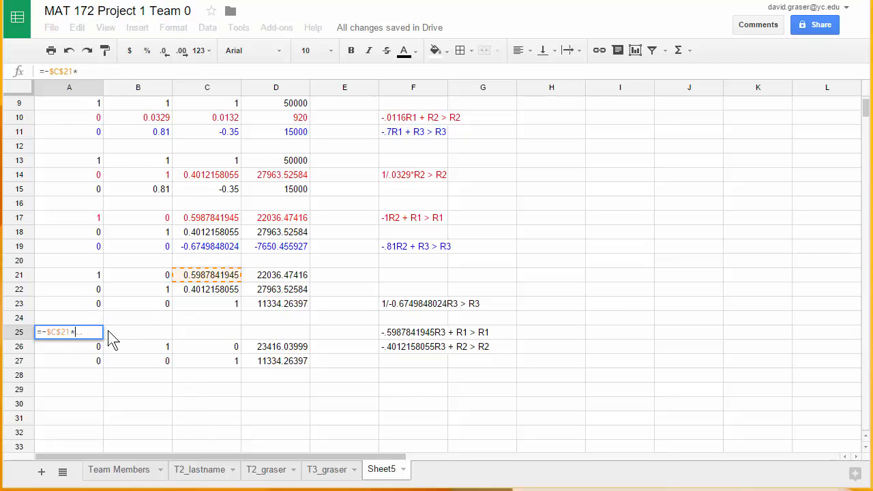
{"action": "left_click", "coordinate": [79, 304]}
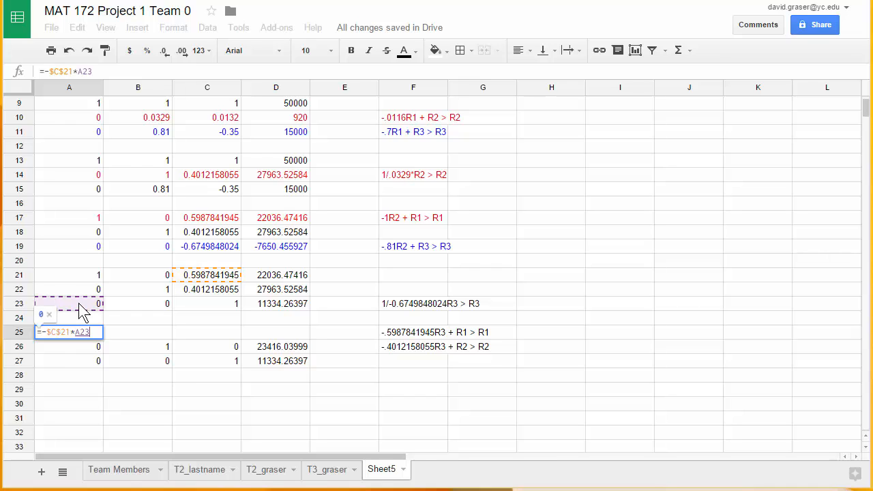
{"action": "type", "text": "+"}
{"action": "left_click", "coordinate": [77, 282]}
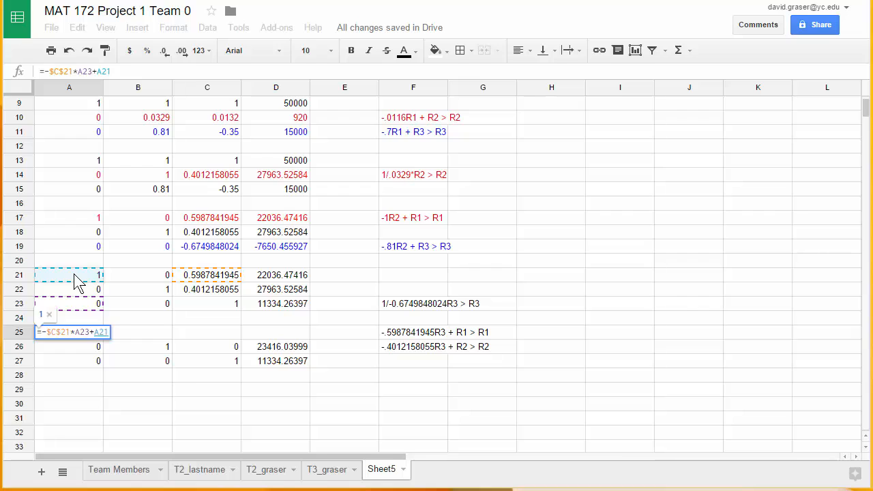
{"action": "key", "text": "Return"}
{"action": "left_click", "coordinate": [81, 334]}
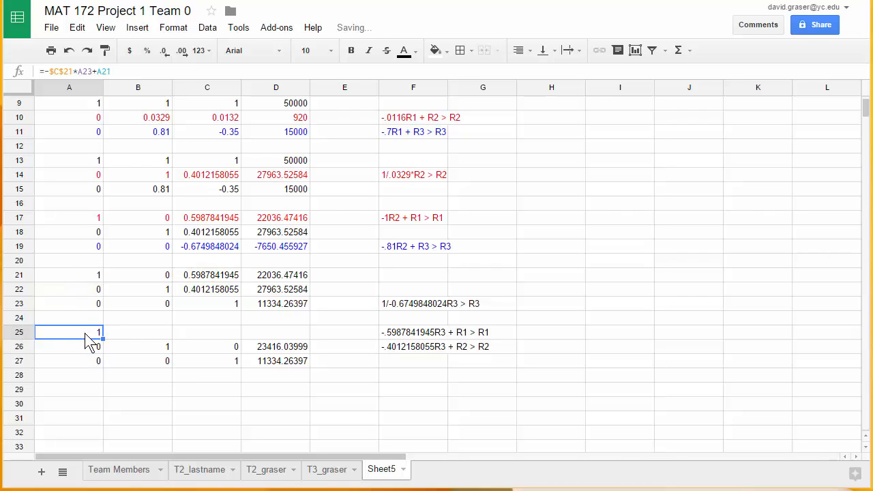
{"action": "left_click_drag", "start_coordinate": [103, 338], "coordinate": [273, 336]}
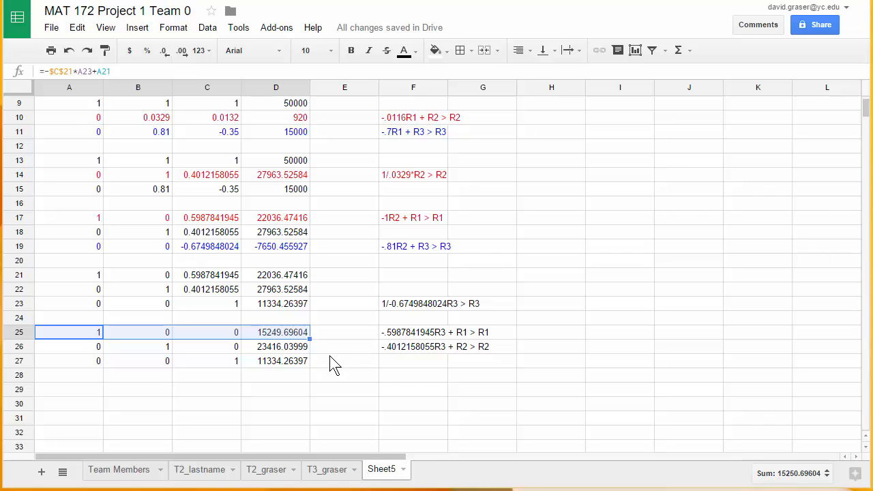
{"action": "key", "text": "ctrl+minus"}
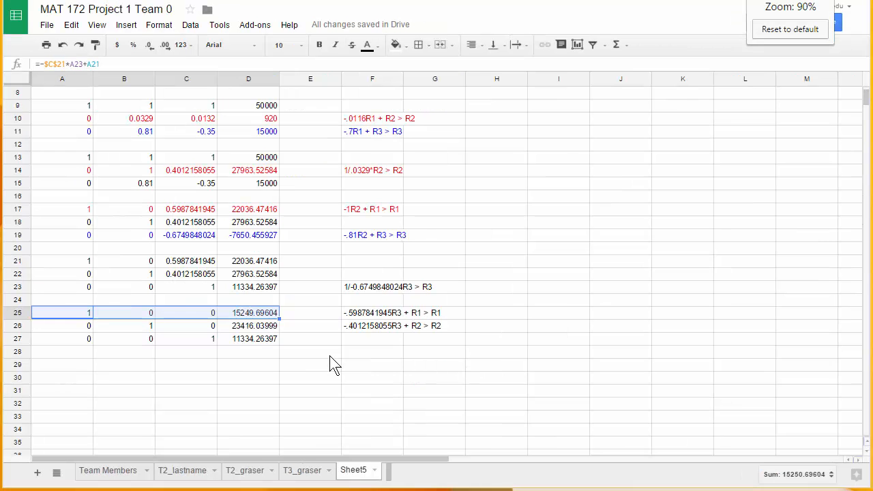
{"action": "left_click", "coordinate": [860, 94]}
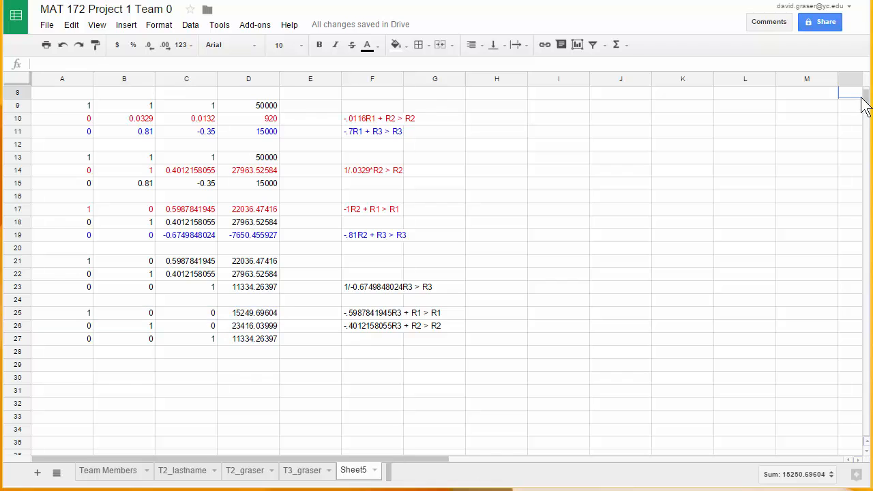
- Color the text of the changed rows A23:F23 and A25:F25 red, including their row operation notes
{"action": "scroll", "coordinate": [863, 95], "scroll_direction": "up", "scroll_amount": 3}
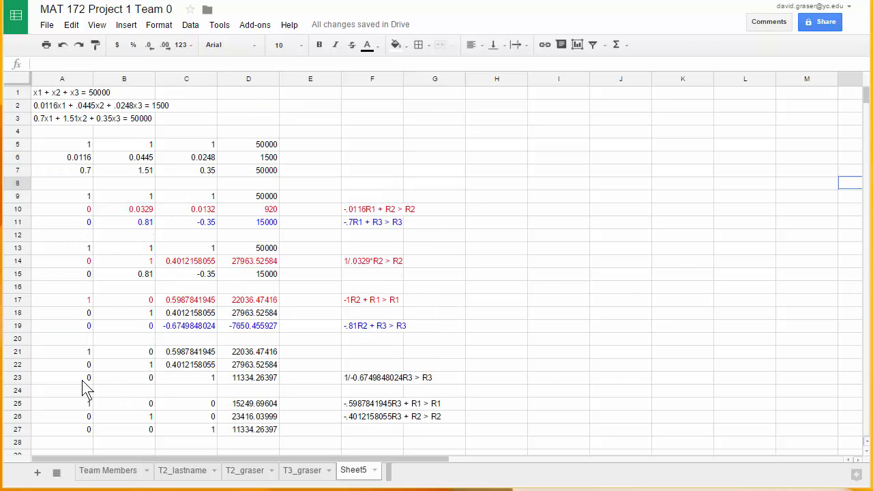
{"action": "left_click_drag", "start_coordinate": [82, 384], "coordinate": [361, 389]}
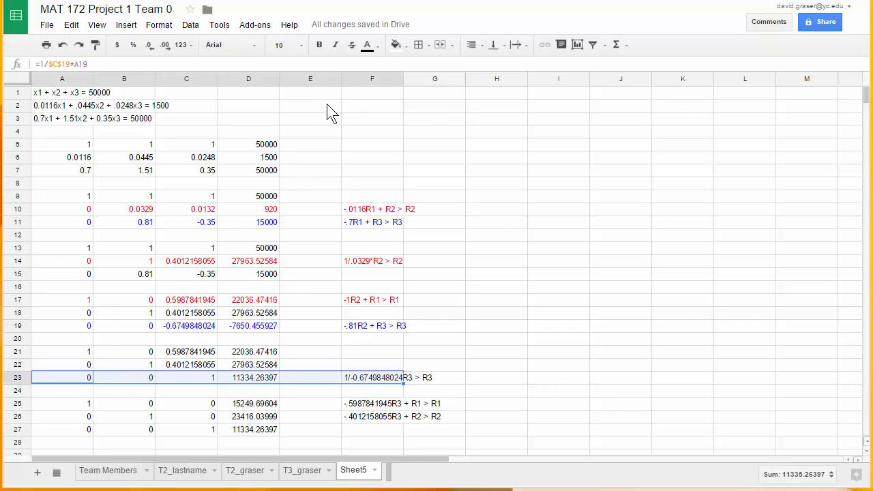
{"action": "left_click", "coordinate": [378, 49]}
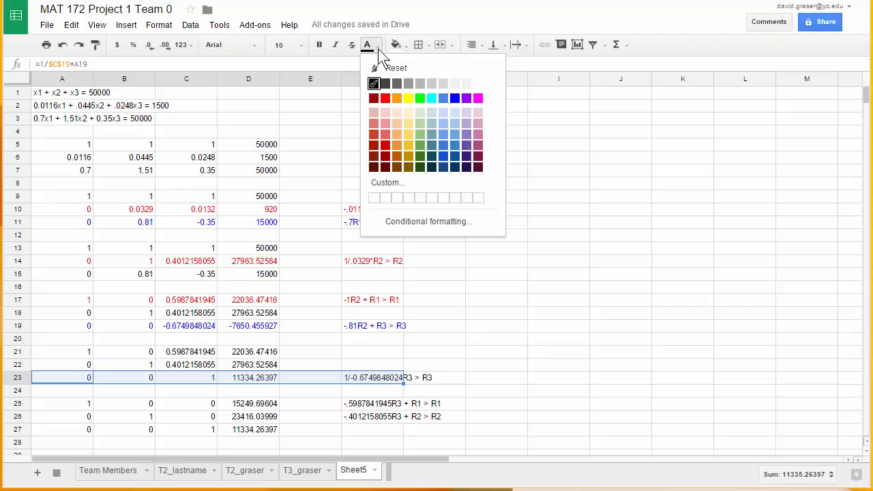
{"action": "left_click", "coordinate": [380, 95]}
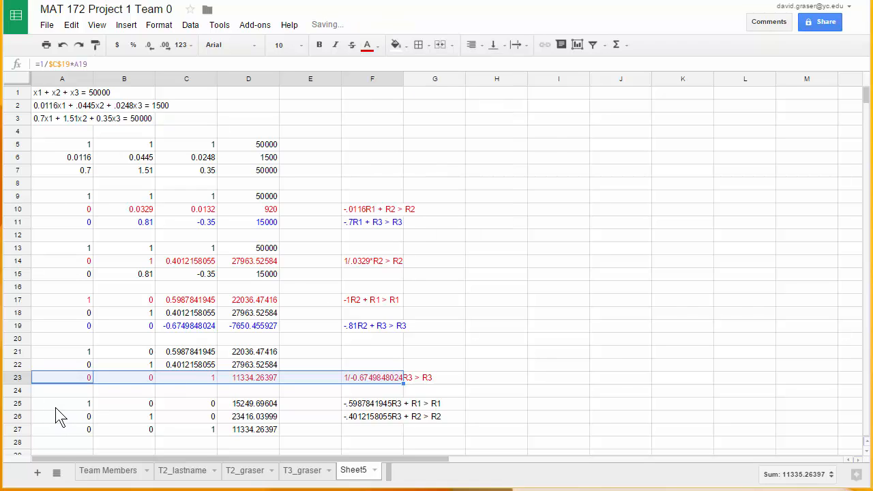
{"action": "left_click_drag", "start_coordinate": [77, 404], "coordinate": [351, 414]}
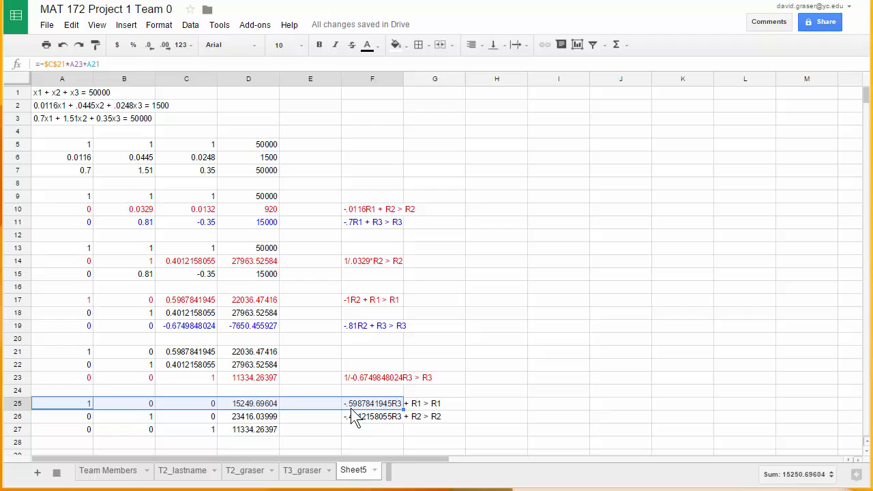
{"action": "left_click", "coordinate": [377, 47]}
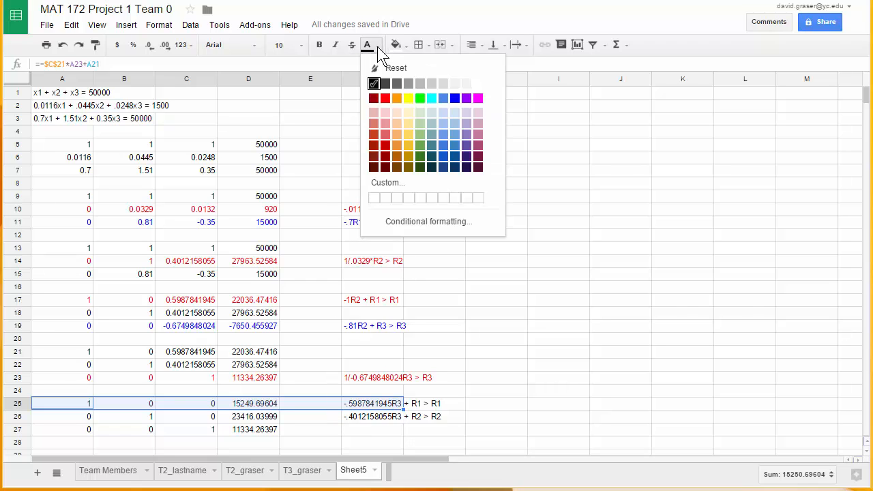
{"action": "left_click", "coordinate": [385, 98]}
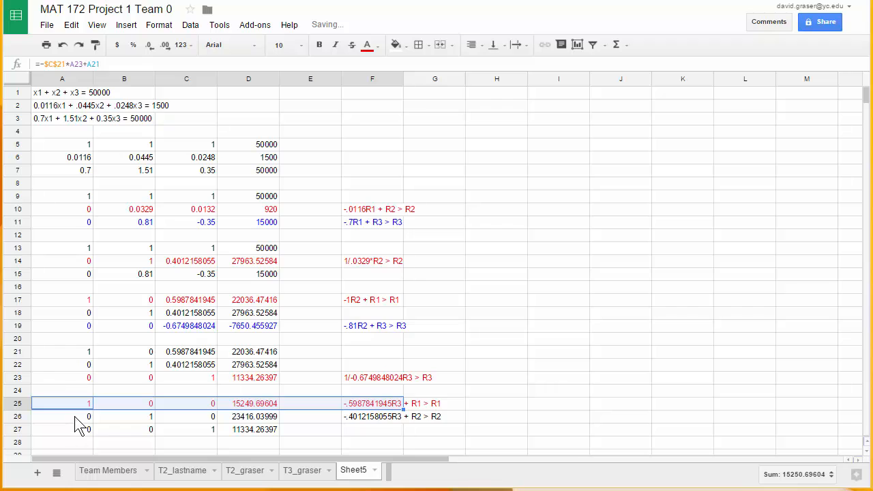
- Color the text of the changed second row A26:F26 blue, including its row operation note
{"action": "left_click_drag", "start_coordinate": [78, 417], "coordinate": [368, 421]}
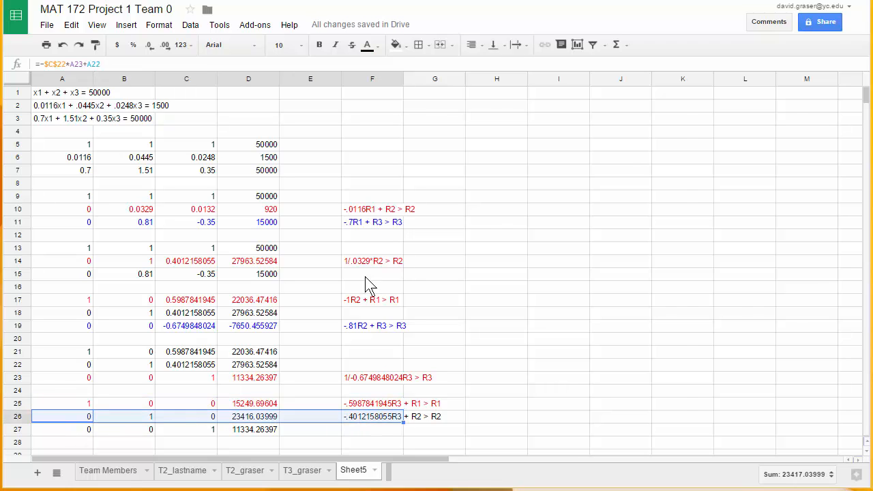
{"action": "left_click", "coordinate": [381, 48]}
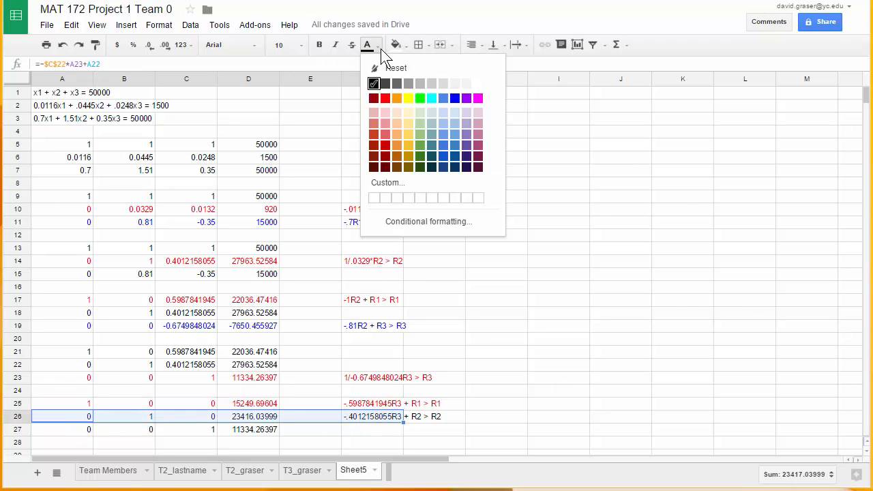
{"action": "left_click", "coordinate": [453, 97]}
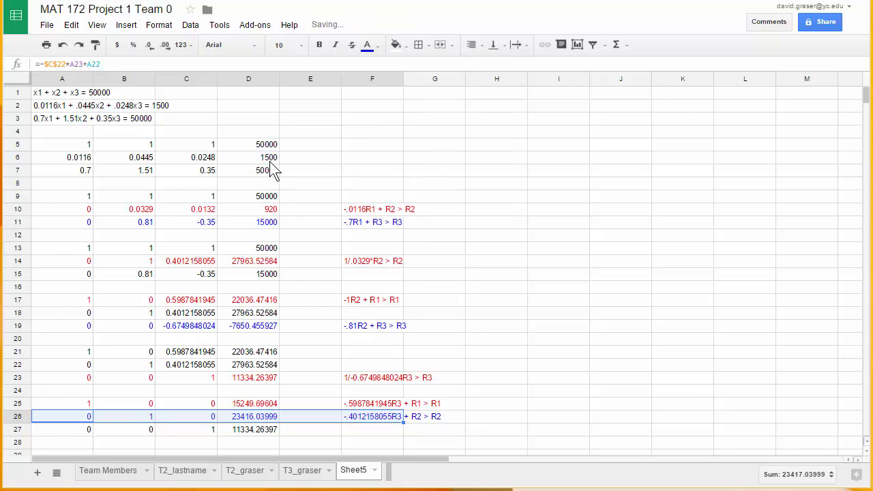
- Label cells D1 to D3 beside the equations as Target Investment, Target Dividend and Target Beta
{"action": "left_click", "coordinate": [243, 101]}
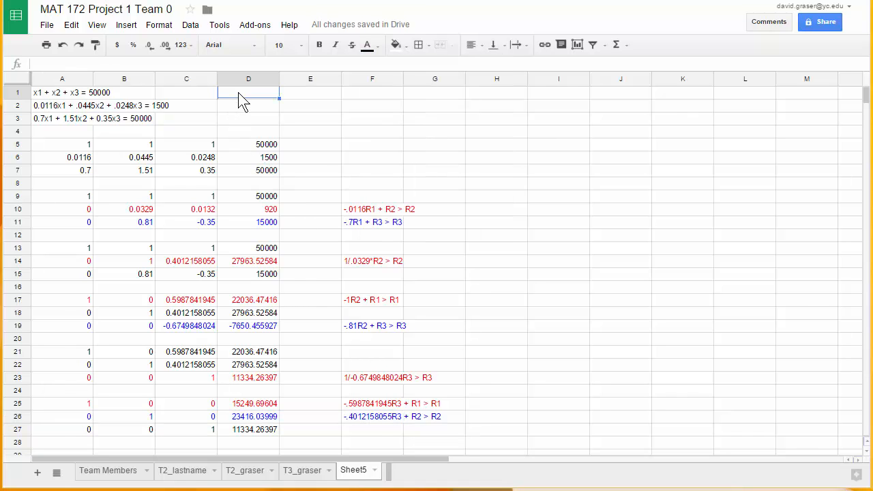
{"action": "type", "text": "Target Investment"}
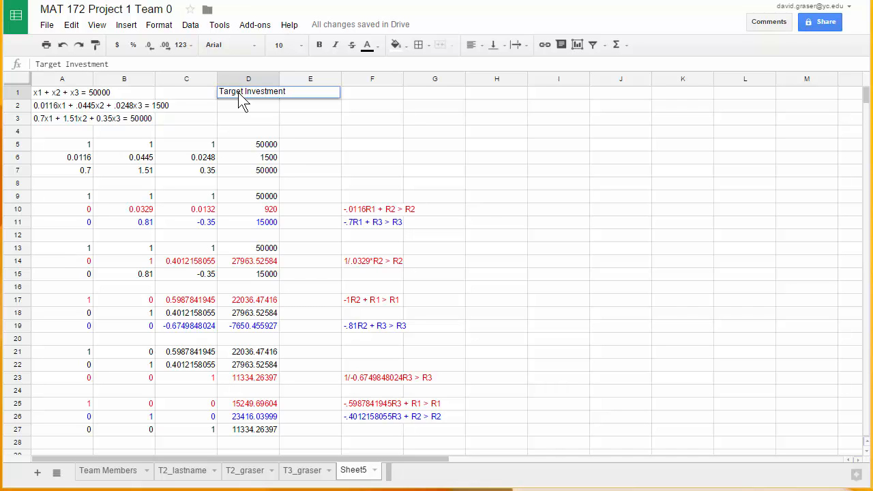
{"action": "left_click", "coordinate": [238, 107]}
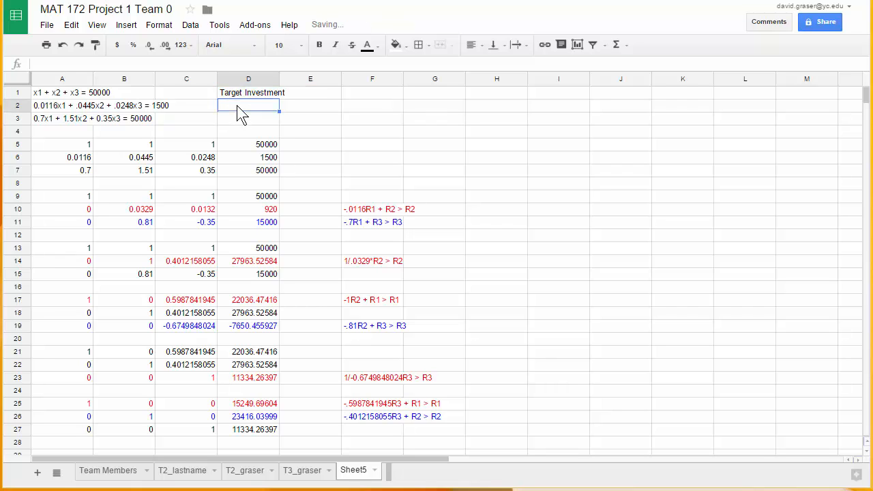
{"action": "type", "text": "Target "}
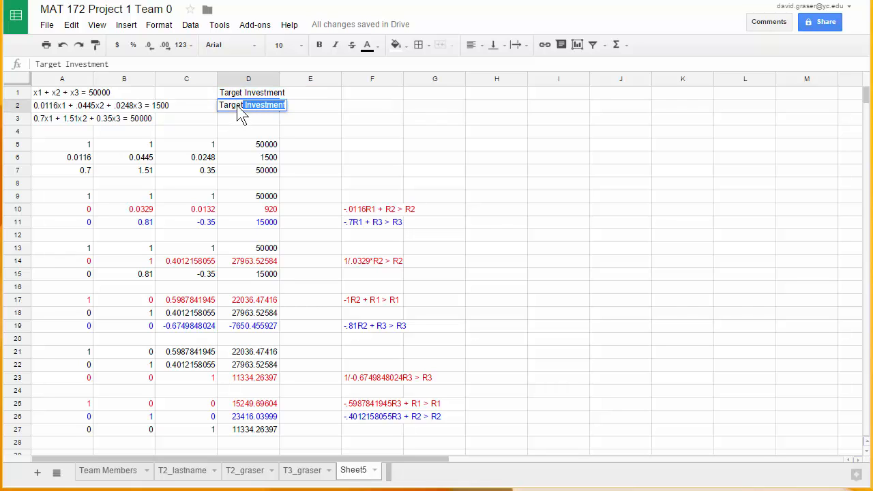
{"action": "type", "text": "Divi"}
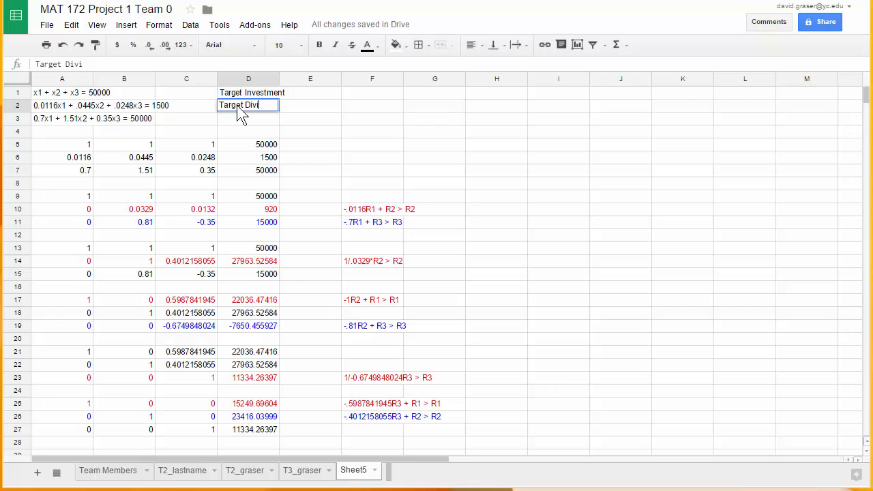
{"action": "type", "text": "dend"}
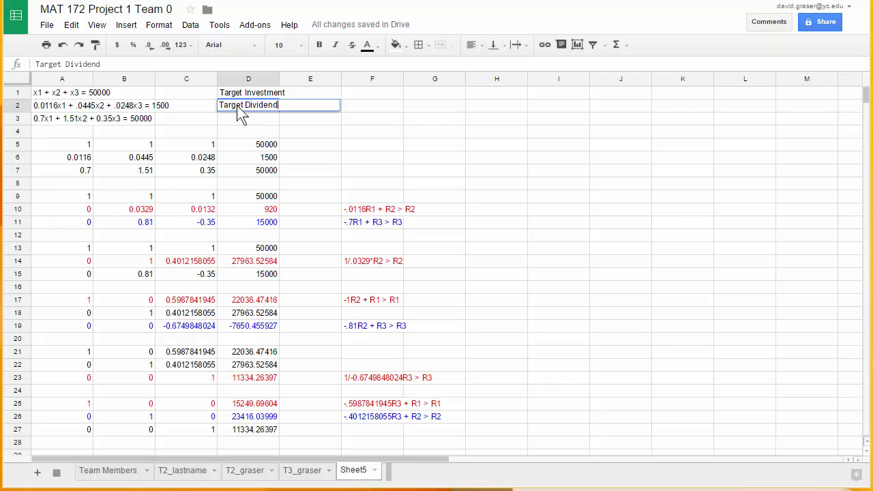
{"action": "key", "text": "Return"}
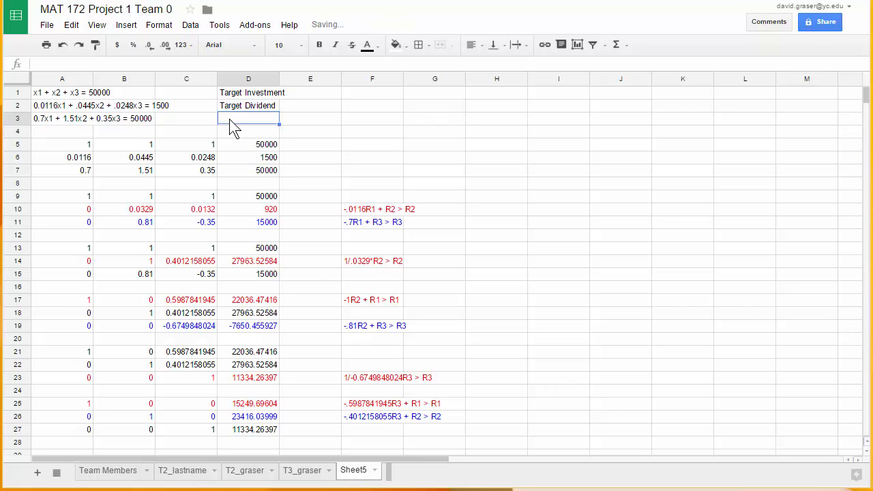
{"action": "type", "text": "Target"}
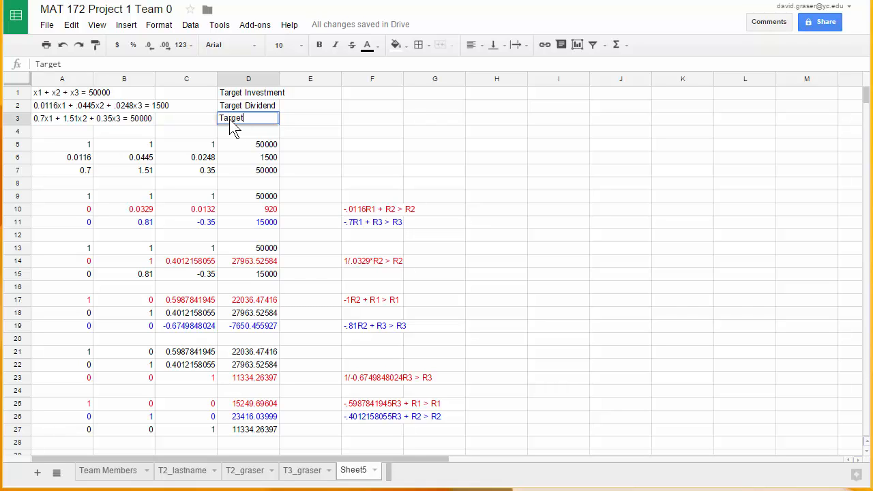
{"action": "type", "text": " Beta"}
- Check the target investment by entering =D25+D26+D27 in cell E1
{"action": "left_click", "coordinate": [322, 92]}
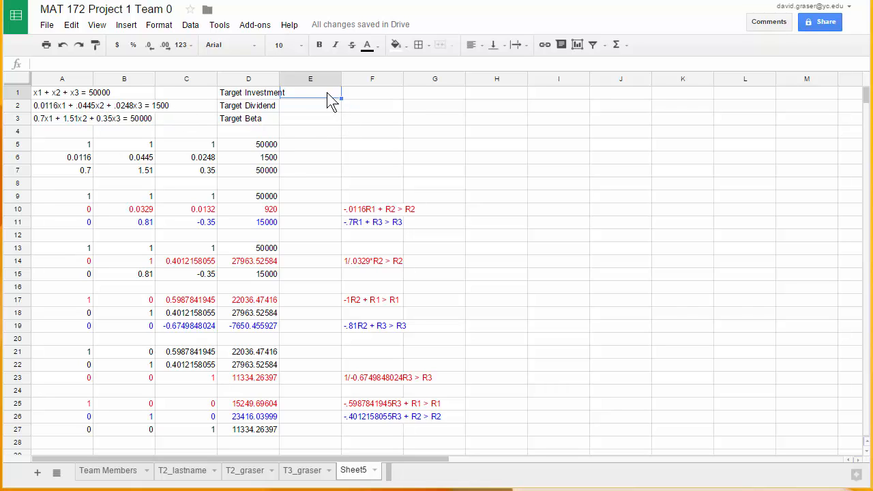
{"action": "type", "text": "="}
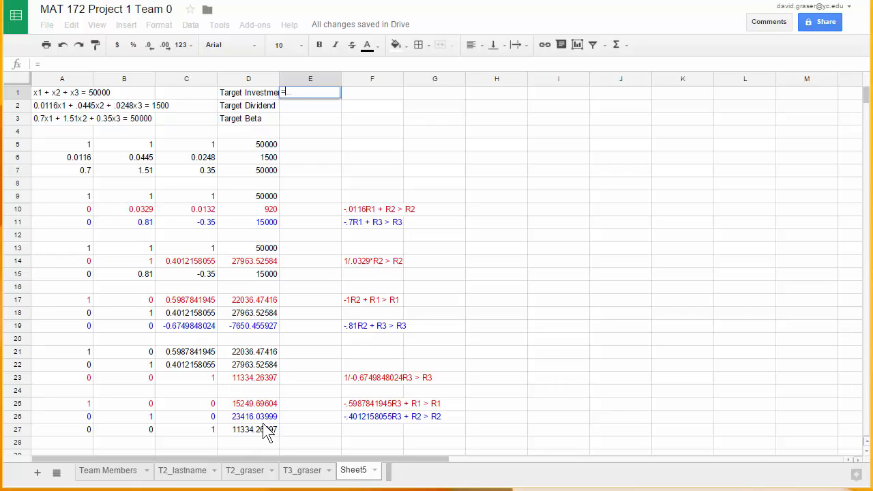
{"action": "left_click", "coordinate": [254, 403]}
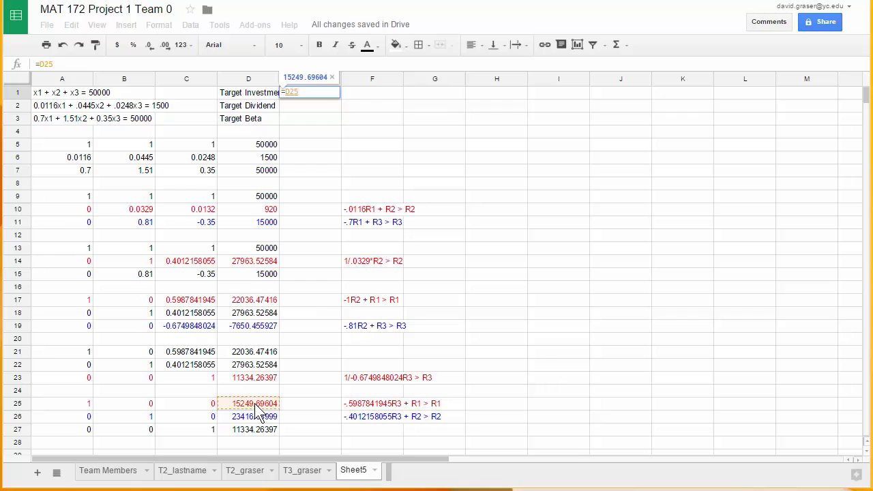
{"action": "type", "text": "+"}
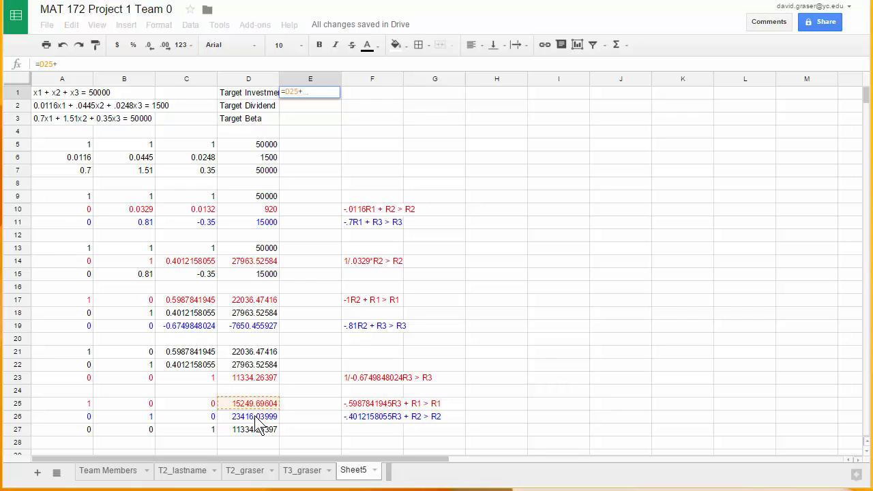
{"action": "left_click", "coordinate": [255, 415]}
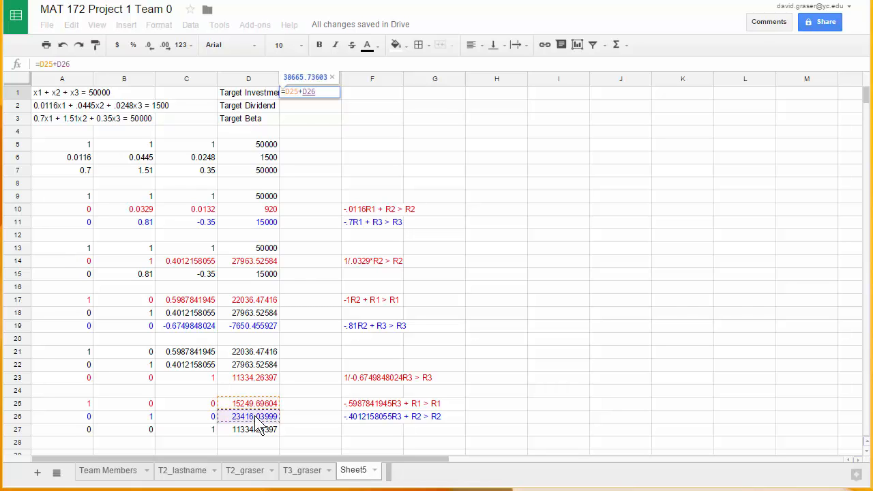
{"action": "type", "text": "+"}
{"action": "left_click", "coordinate": [256, 431]}
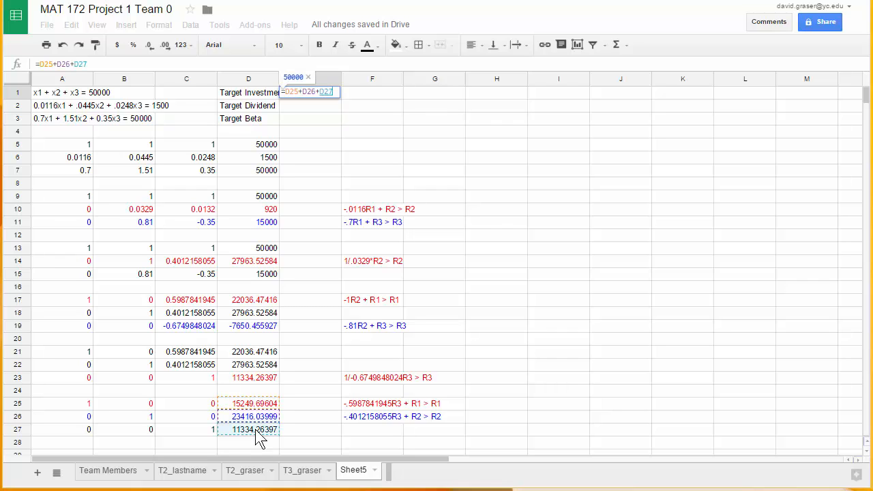
{"action": "key", "text": "Return"}
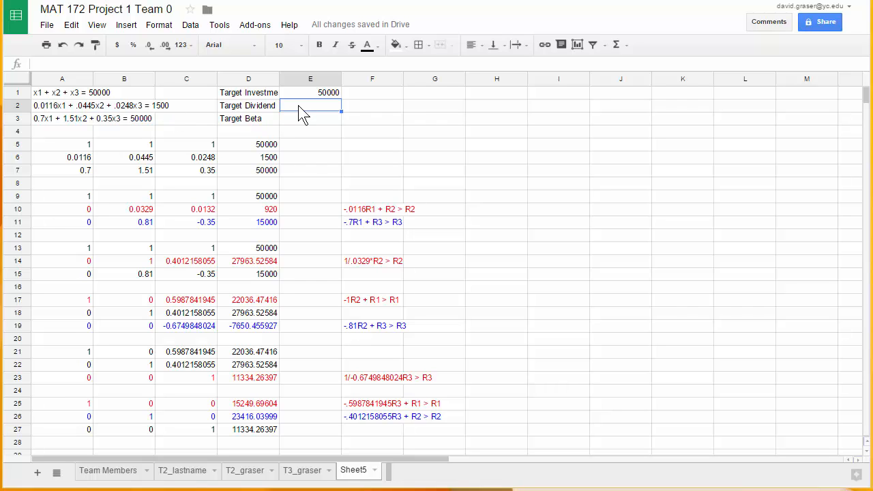
- Check the target dividend by entering =.0116*D25+.0445*D26+.0248*D27 in cell E2
{"action": "type", "text": "=.0116*"}
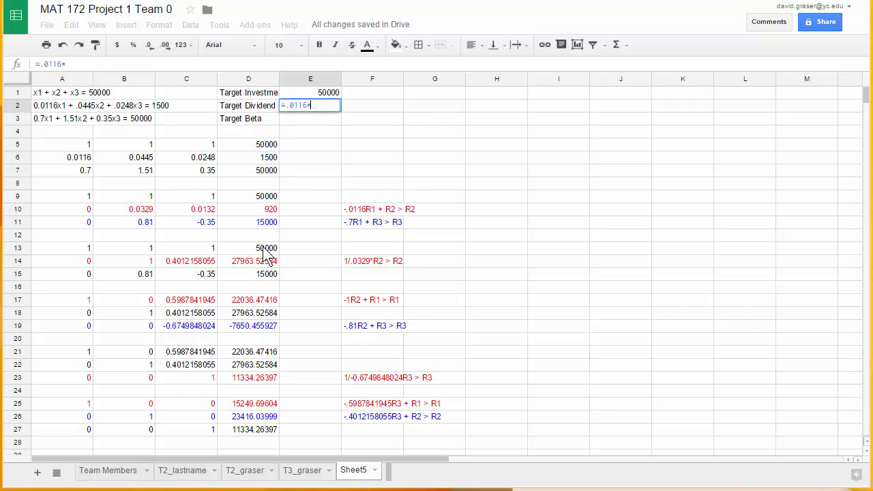
{"action": "left_click", "coordinate": [250, 401]}
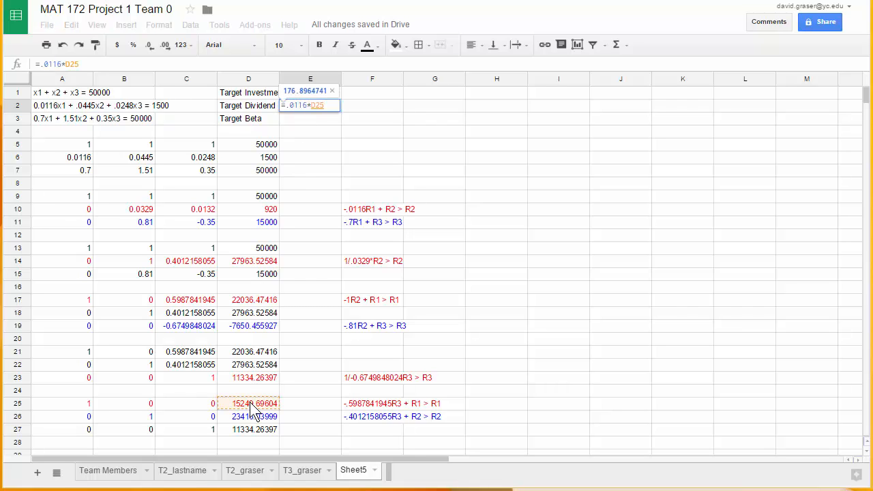
{"action": "type", "text": "+"}
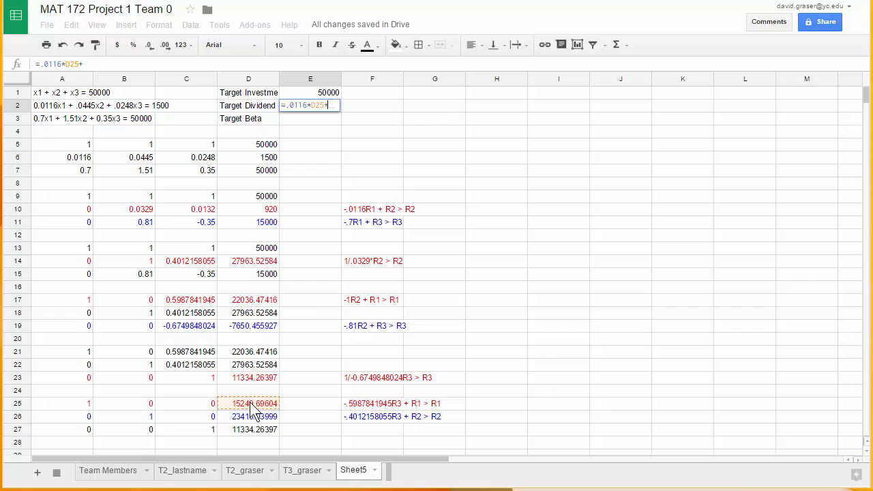
{"action": "type", "text": ".0445*"}
{"action": "left_click", "coordinate": [249, 419]}
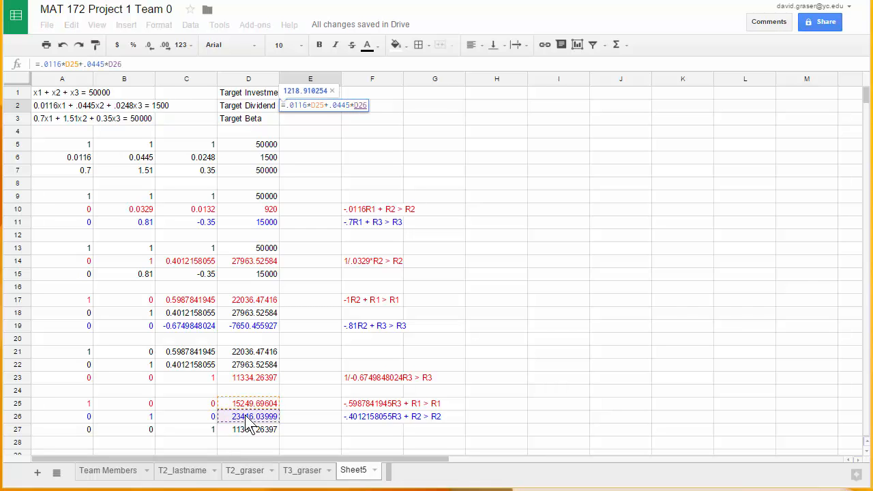
{"action": "type", "text": "+"}
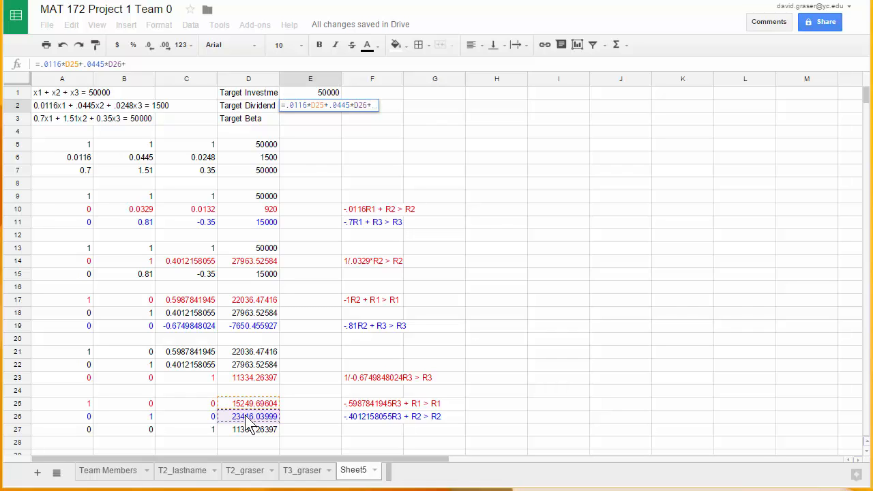
{"action": "type", "text": ".024"}
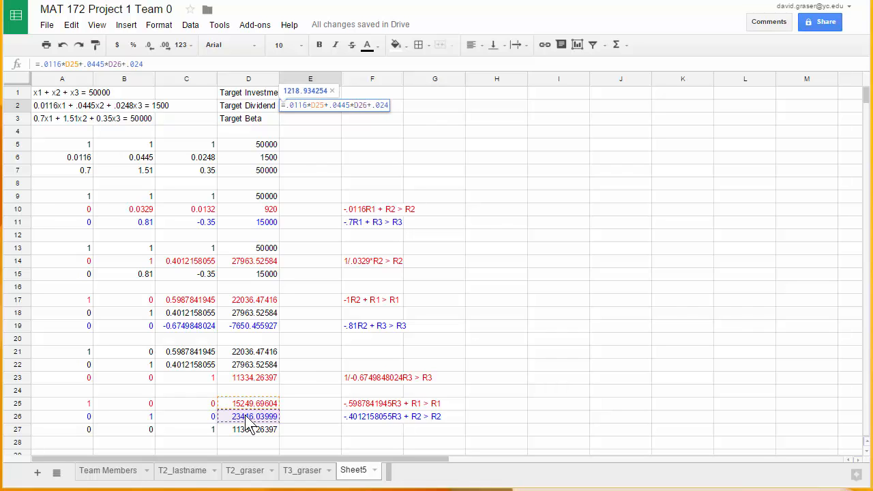
{"action": "type", "text": "8*"}
{"action": "left_click", "coordinate": [256, 431]}
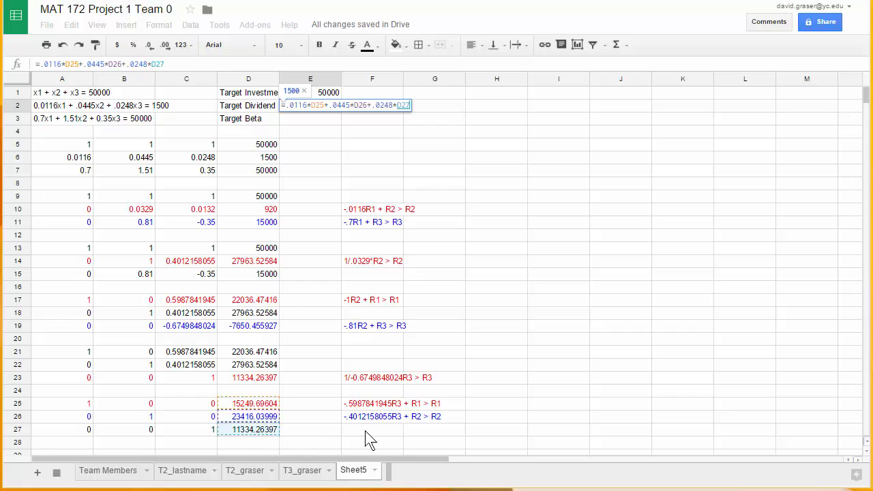
{"action": "key", "text": "Return"}
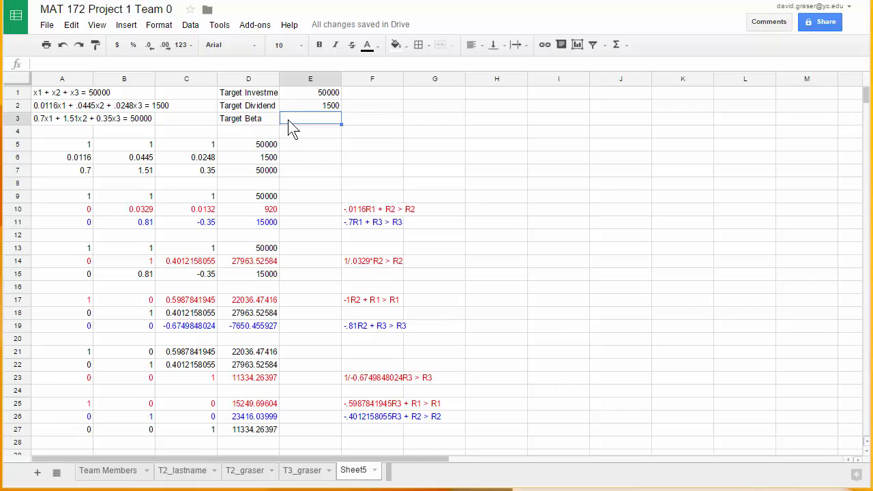
- Check the target beta by entering =(.7*D25+1.51*D26+.35*D27)/E1 in cell E3
{"action": "type", "text": "="}
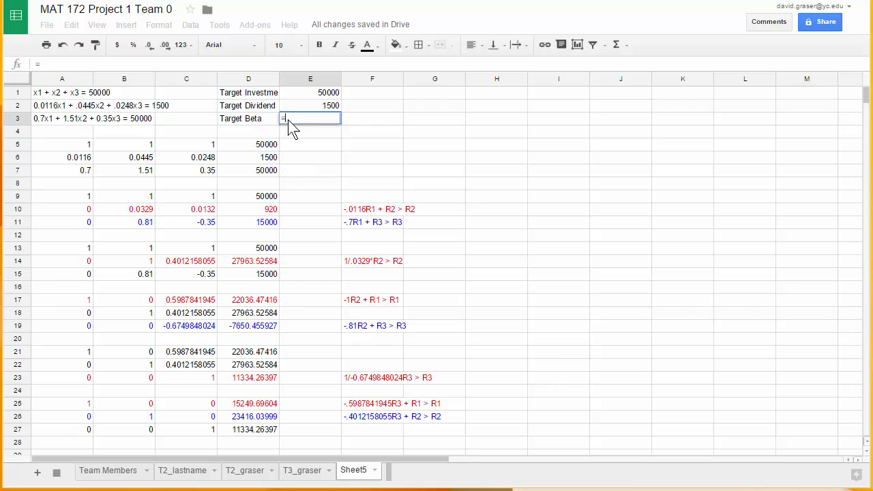
{"action": "type", "text": "(.7*"}
{"action": "left_click", "coordinate": [250, 404]}
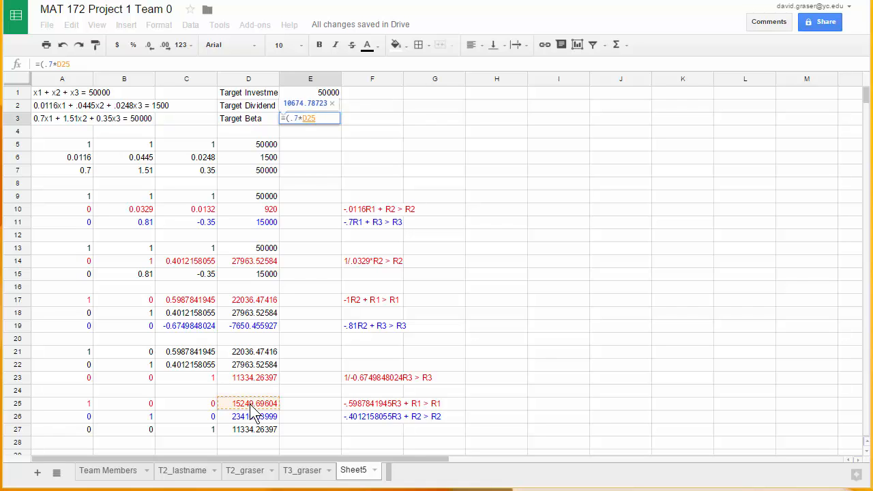
{"action": "type", "text": "+"}
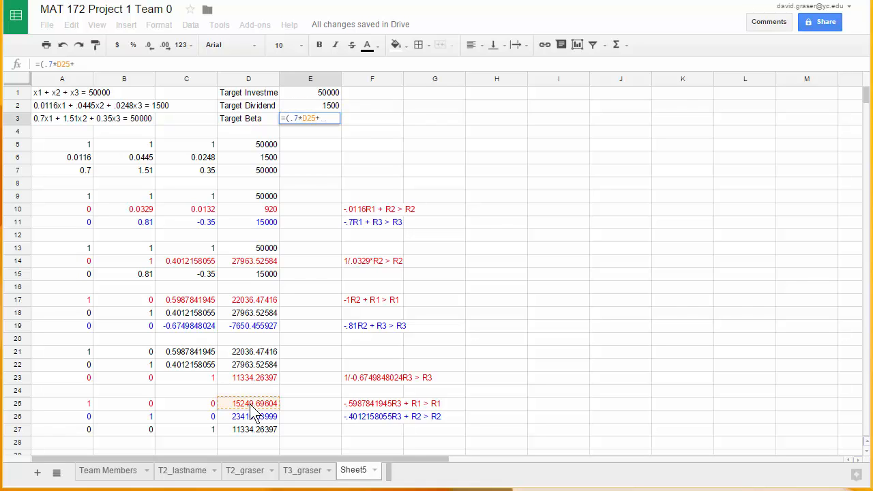
{"action": "type", "text": "1."}
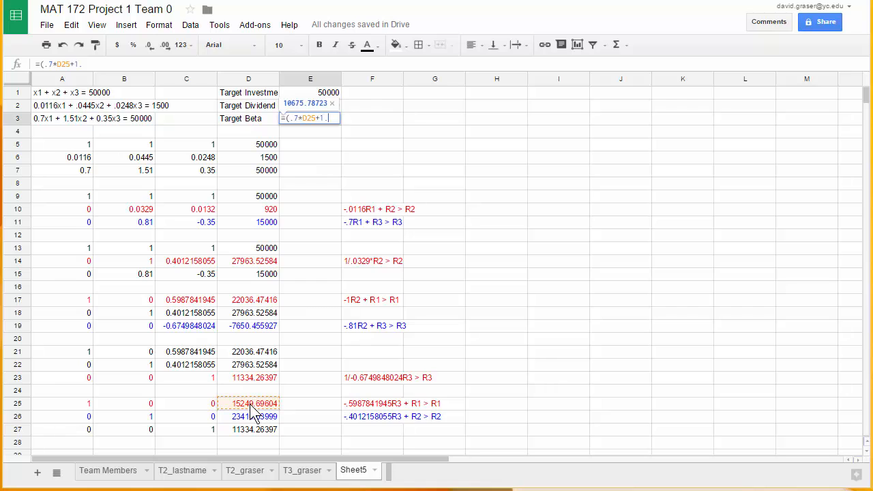
{"action": "type", "text": "51*"}
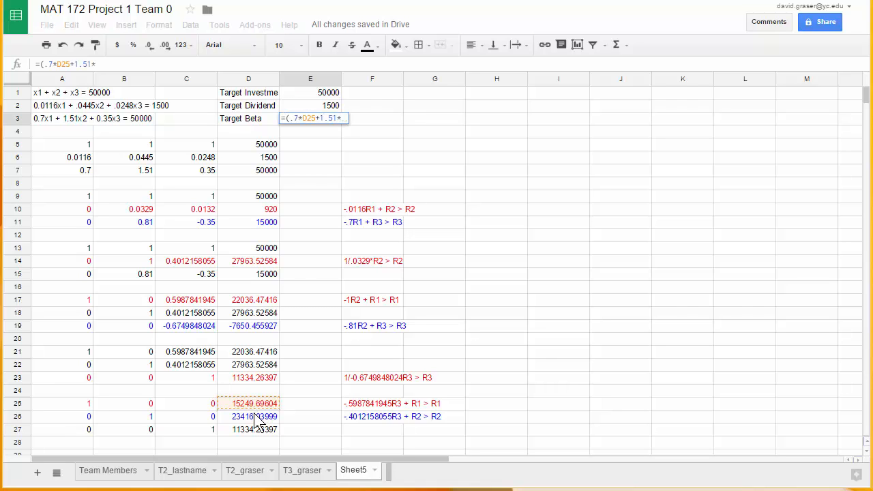
{"action": "left_click", "coordinate": [257, 418]}
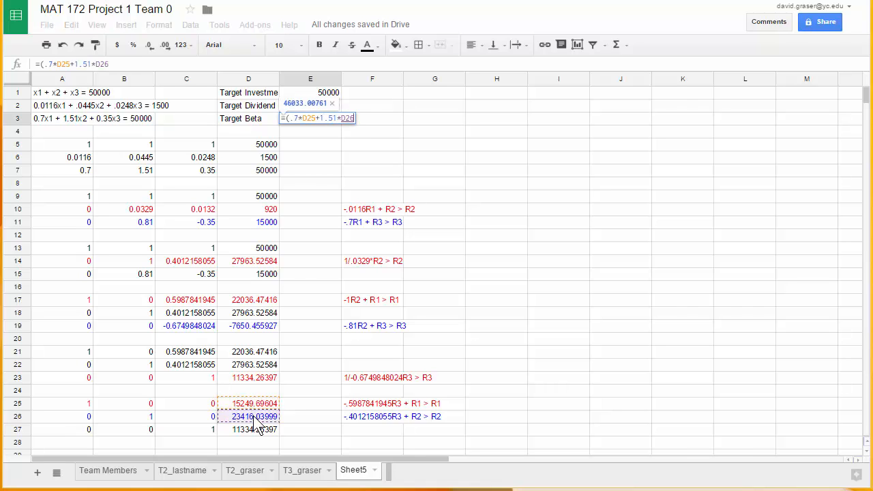
{"action": "type", "text": "+"}
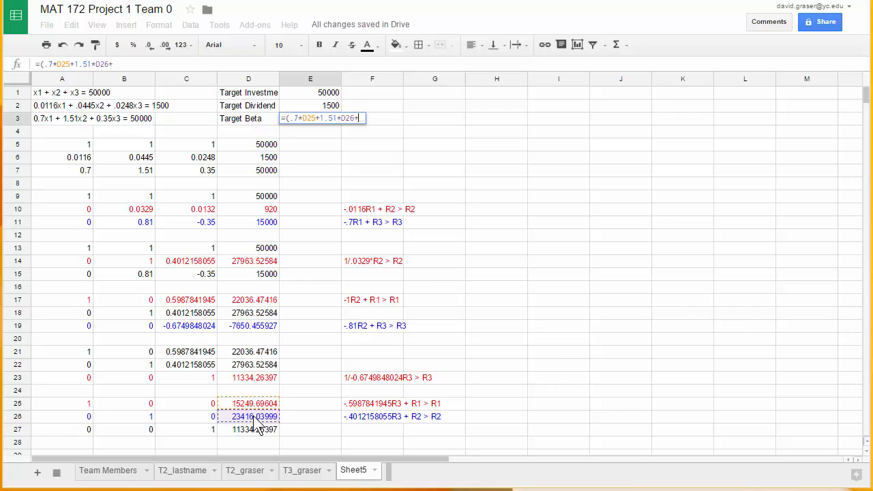
{"action": "type", "text": ".35*"}
{"action": "left_click", "coordinate": [265, 436]}
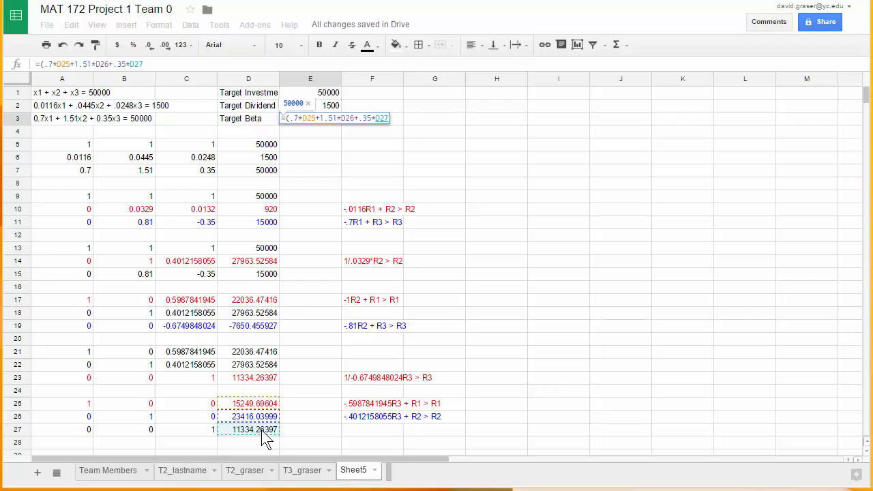
{"action": "type", "text": ")"}
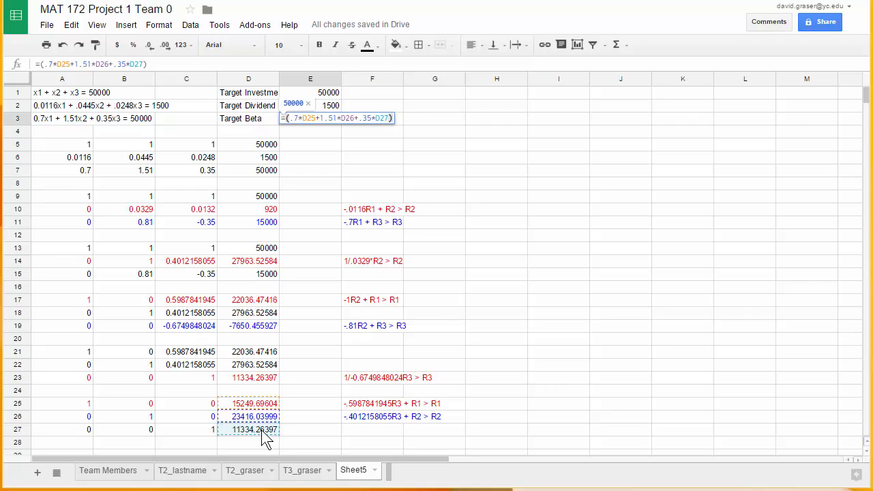
{"action": "type", "text": "/"}
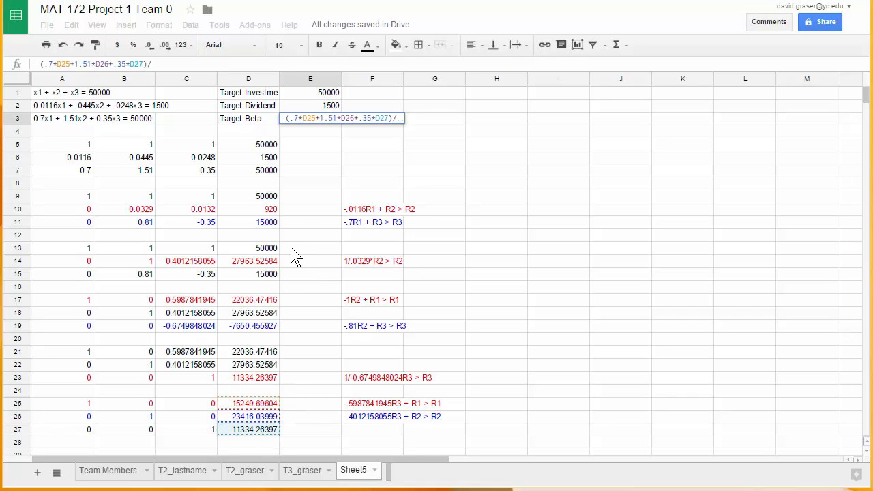
{"action": "left_click", "coordinate": [328, 96]}
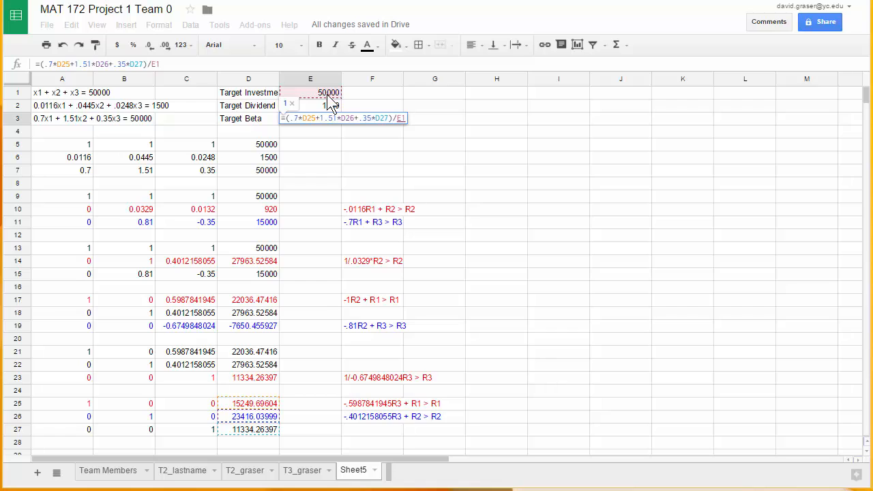
{"action": "key", "text": "Return"}
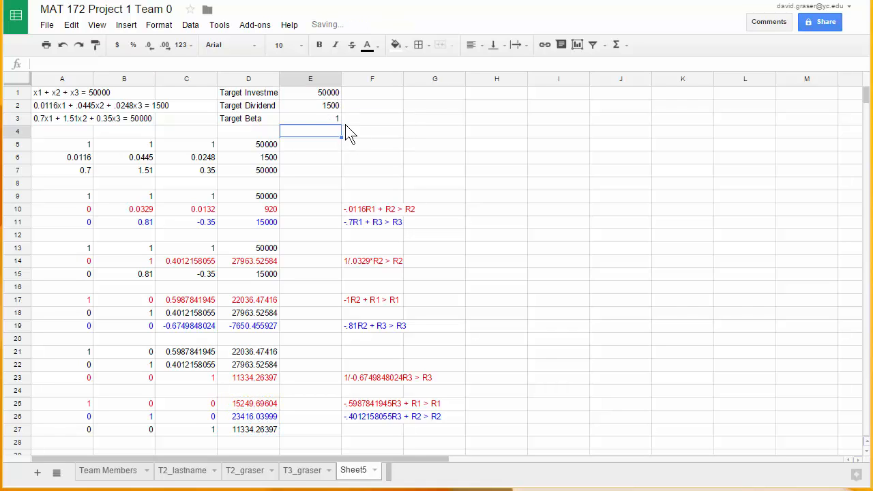